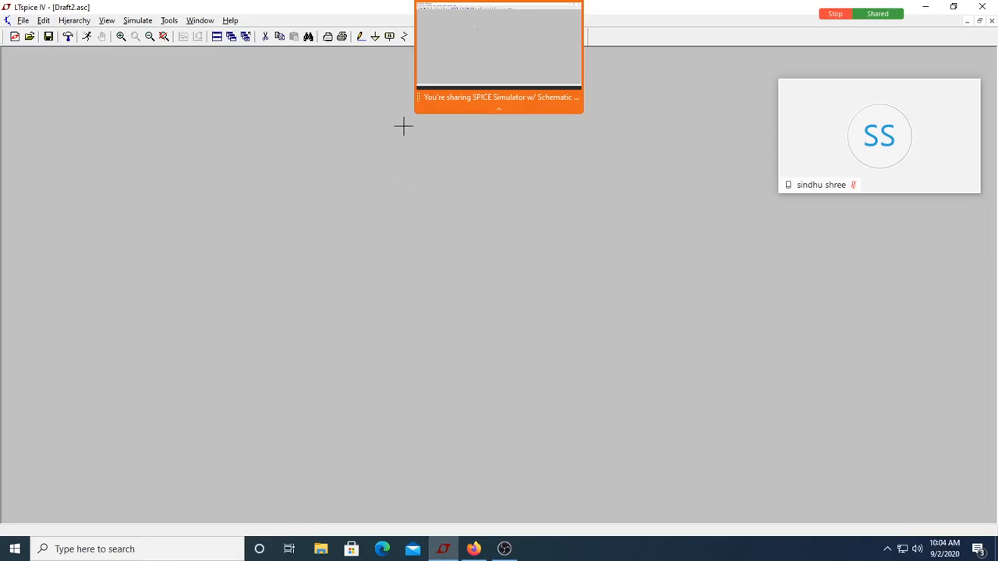
# Collapse the shared-screen preview and place a single vertical diode in the blank schematic
pyautogui.moveTo(500, 112)
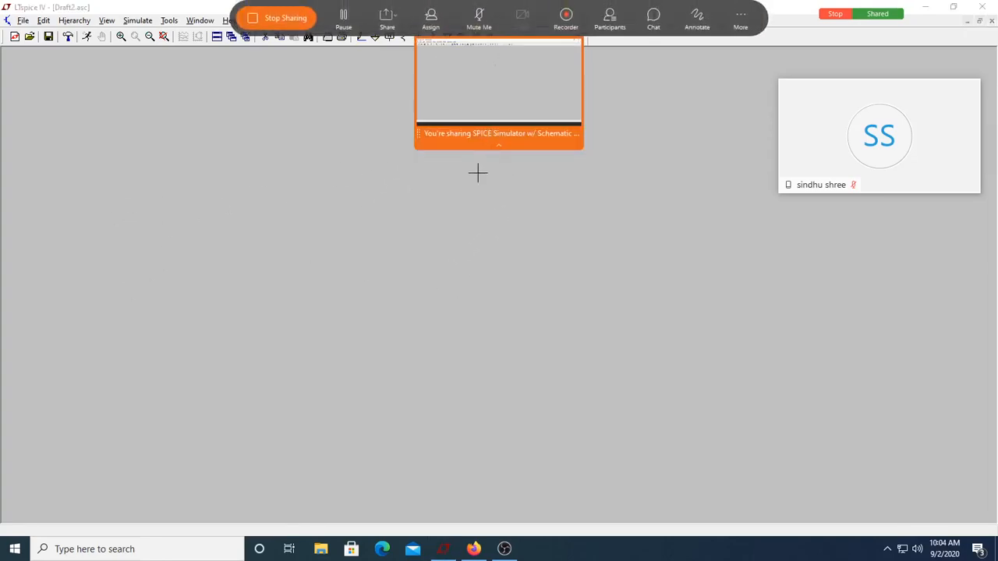
pyautogui.click(501, 146)
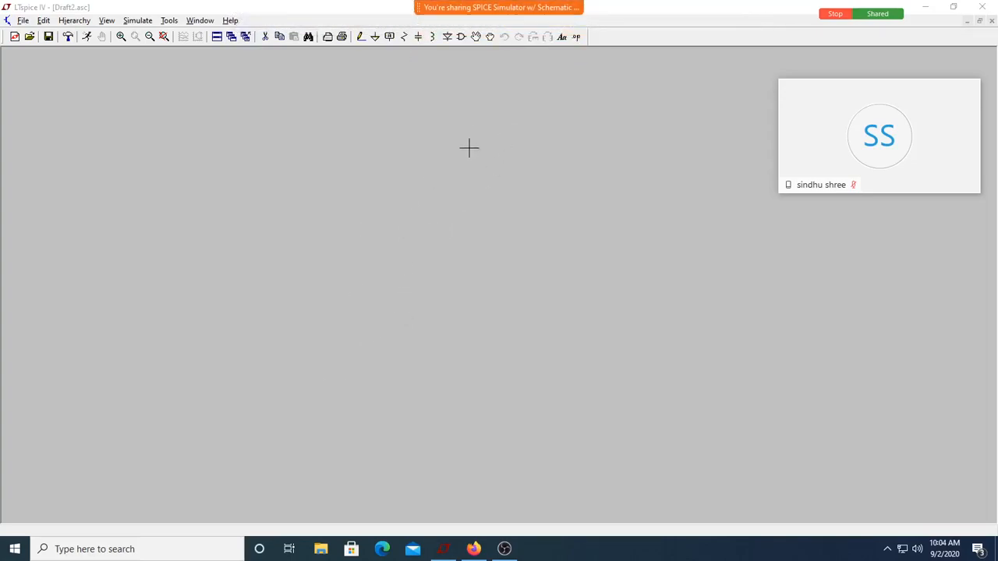
pyautogui.click(449, 38)
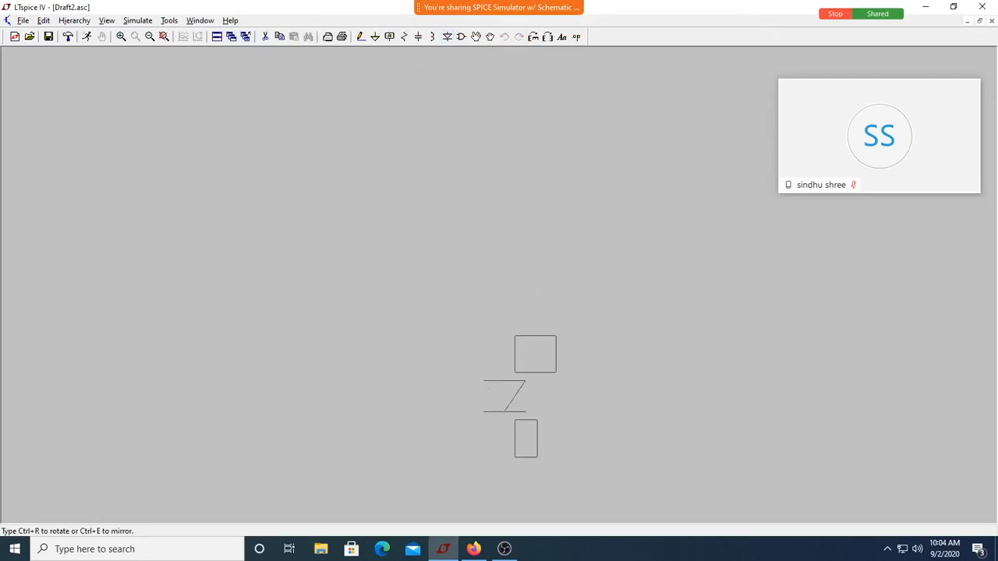
pyautogui.click(526, 334)
pyautogui.press('Escape')
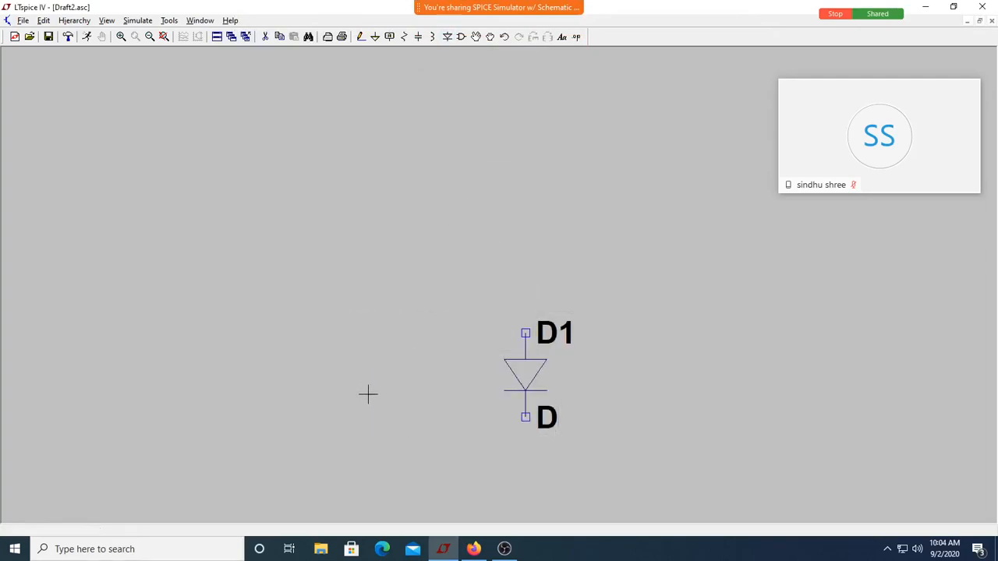
# Place a resistor rotated to horizontal, above and to the left of the diode
pyautogui.press('r')
pyautogui.hotkey('ctrl', 'r')
pyautogui.click(460, 270)
pyautogui.press('Escape')
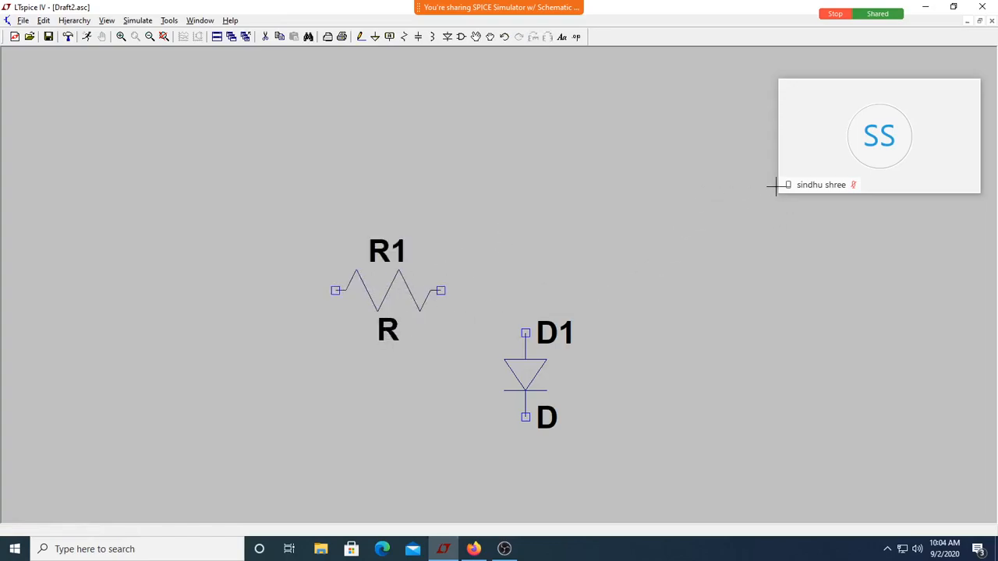
# Show the meeting's participants list, enlarge it downwards and browse through the attendees
pyautogui.moveTo(535, 8)
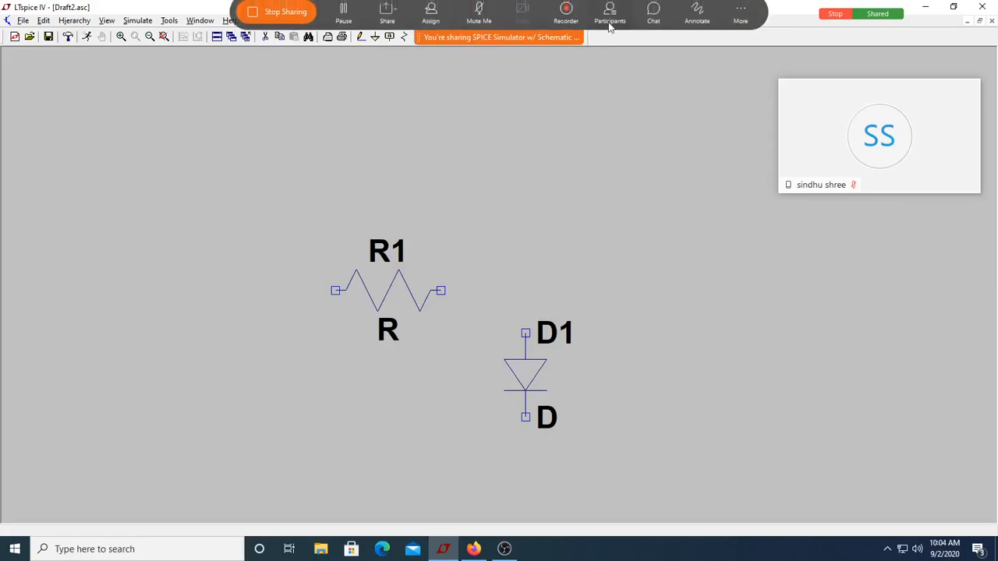
pyautogui.click(610, 22)
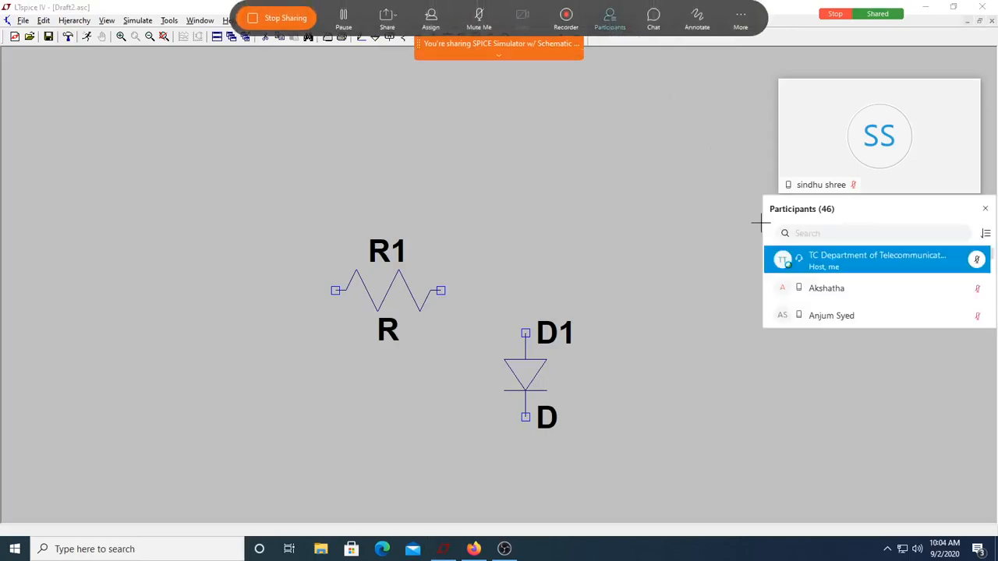
pyautogui.scroll(-8, 856, 288)
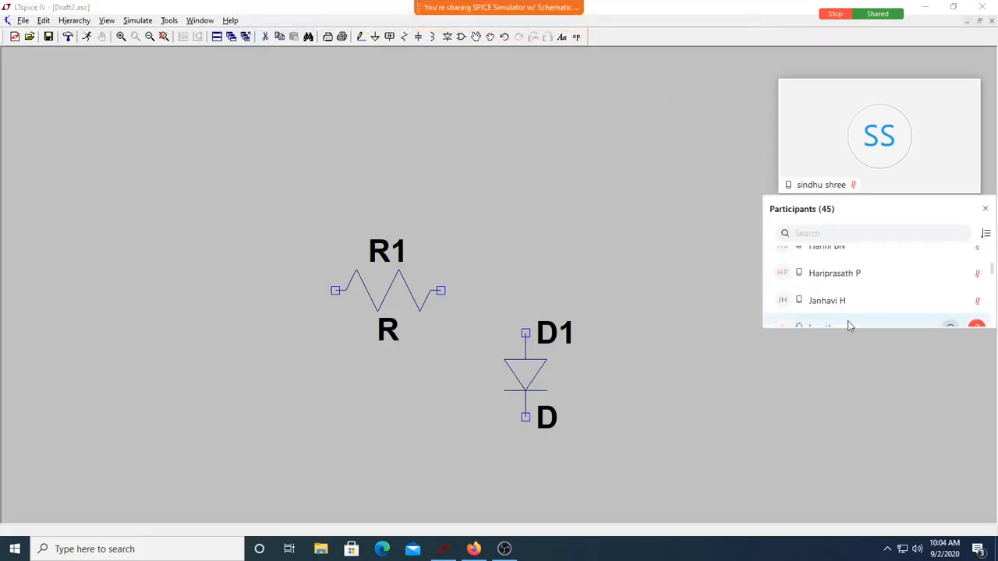
pyautogui.scroll(-10, 852, 318)
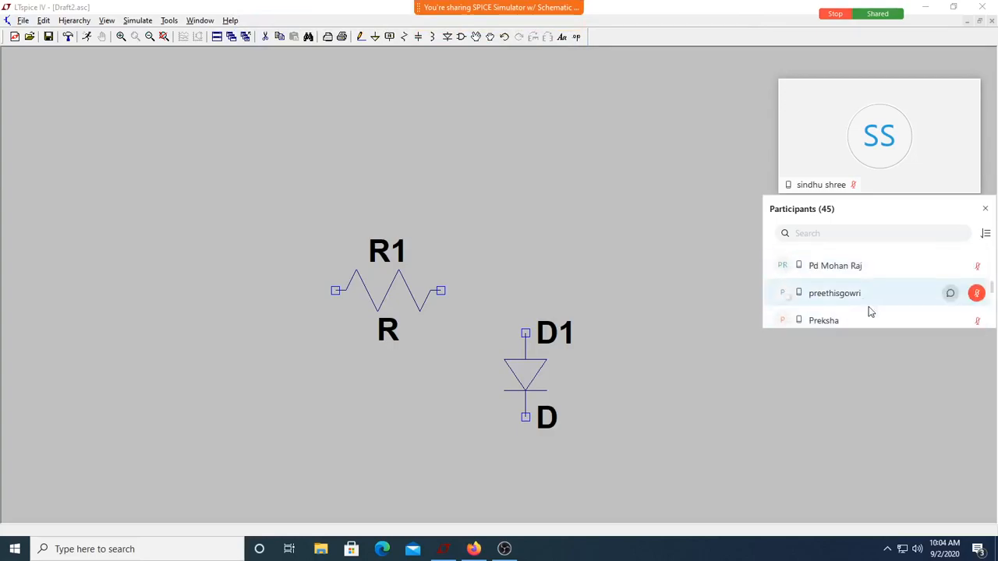
pyautogui.moveTo(880, 327); pyautogui.dragTo(872, 542)
pyautogui.scroll(-4, 875, 441)
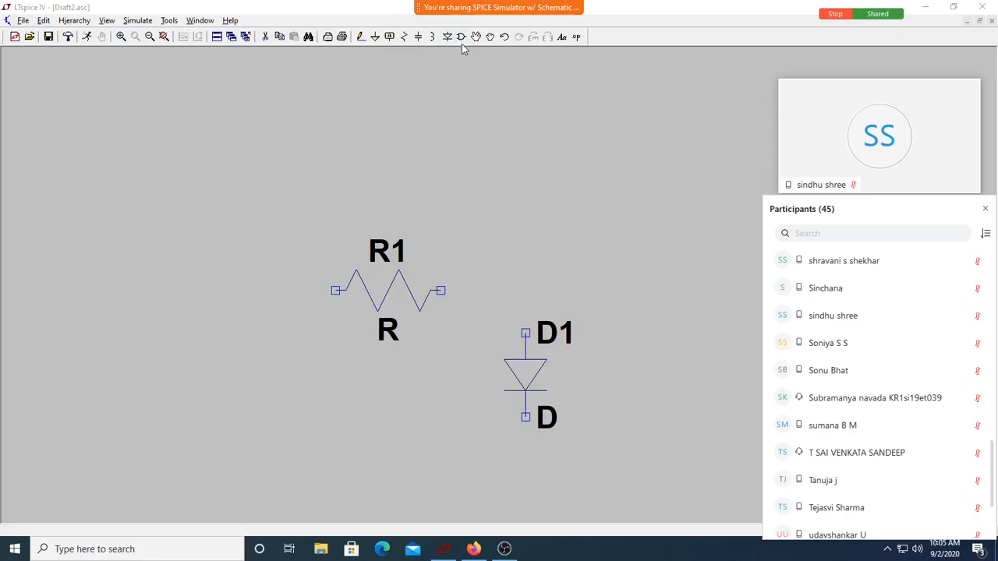
# Expand the shared-screen preview, open the meeting chat, and review the earlier replies and the end of the participants list
pyautogui.moveTo(487, 19)
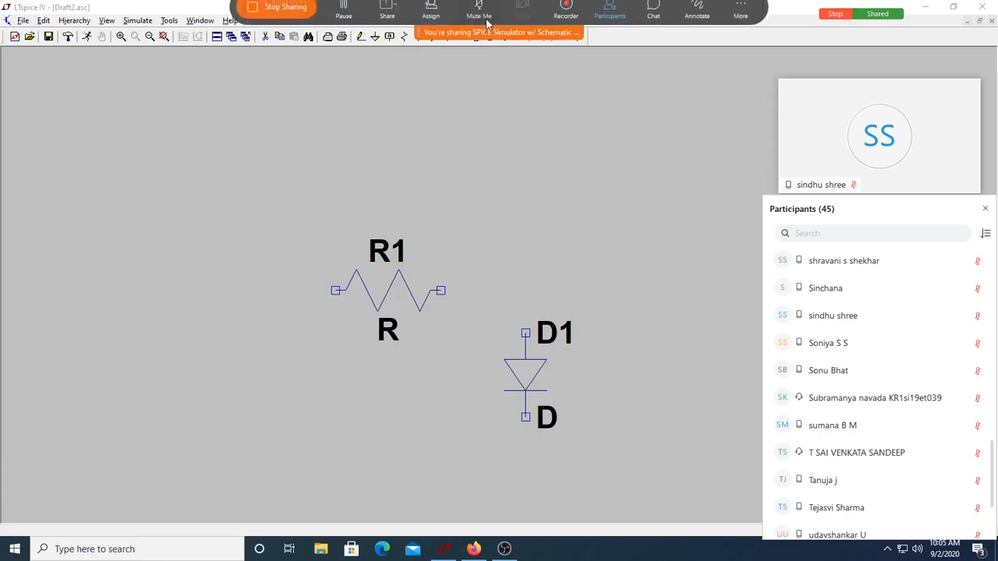
pyautogui.click(492, 56)
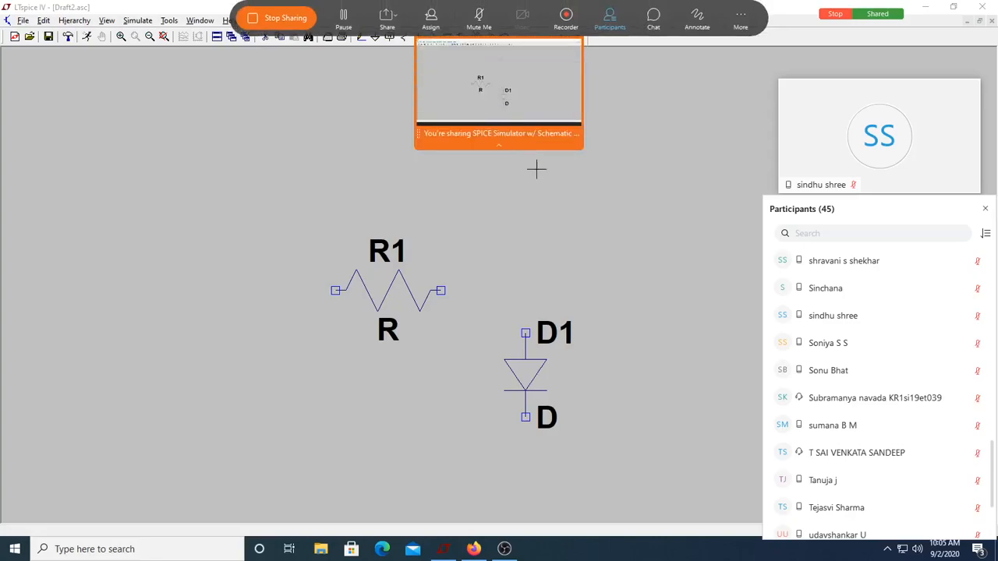
pyautogui.click(563, 232)
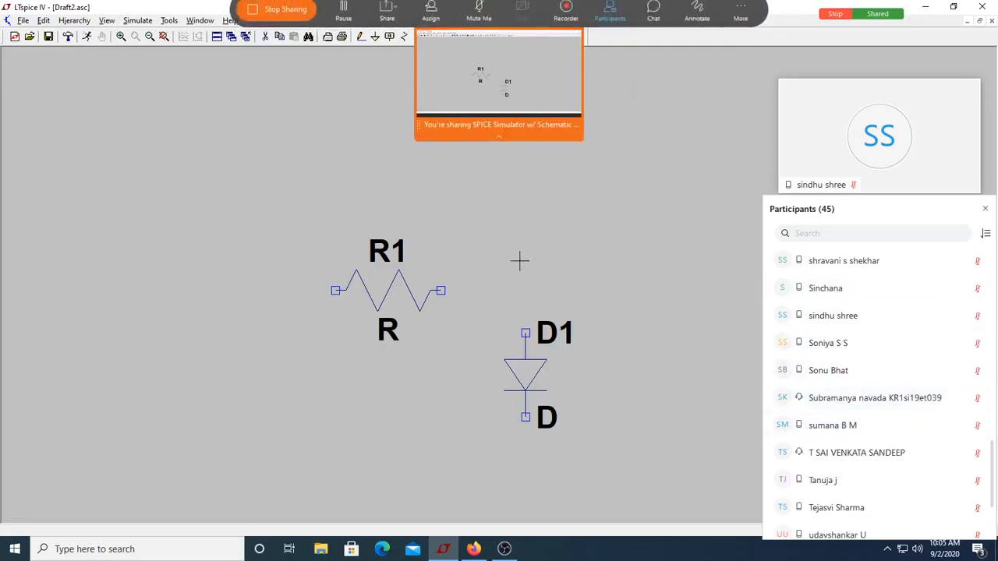
pyautogui.click(653, 17)
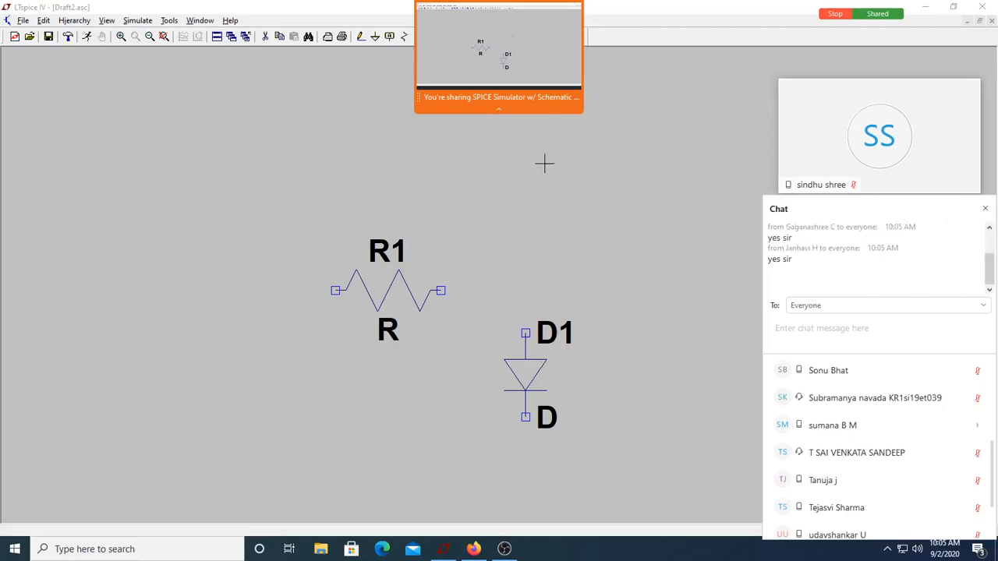
pyautogui.moveTo(503, 111)
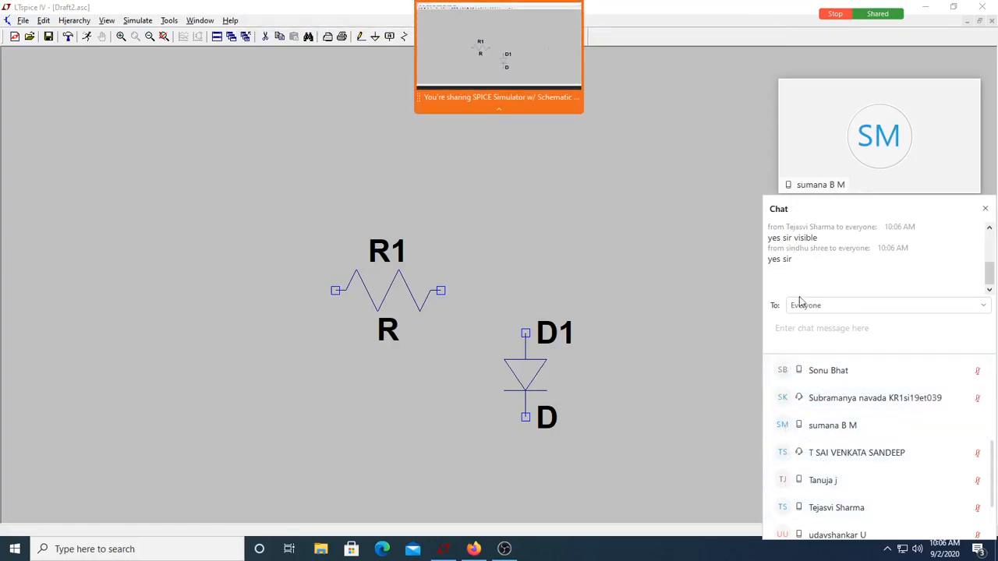
pyautogui.click(988, 230)
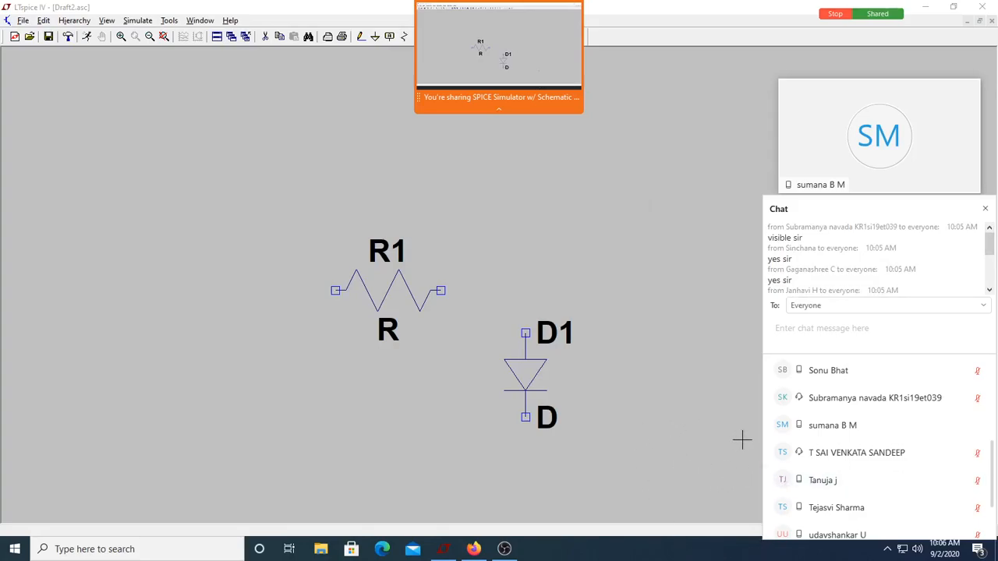
pyautogui.scroll(-2, 853, 474)
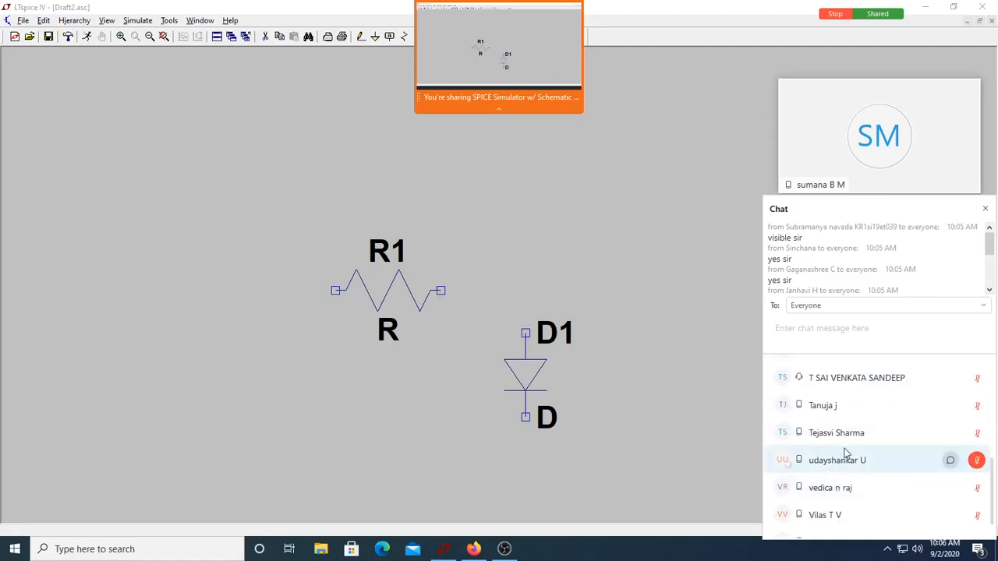
pyautogui.scroll(-1, 844, 454)
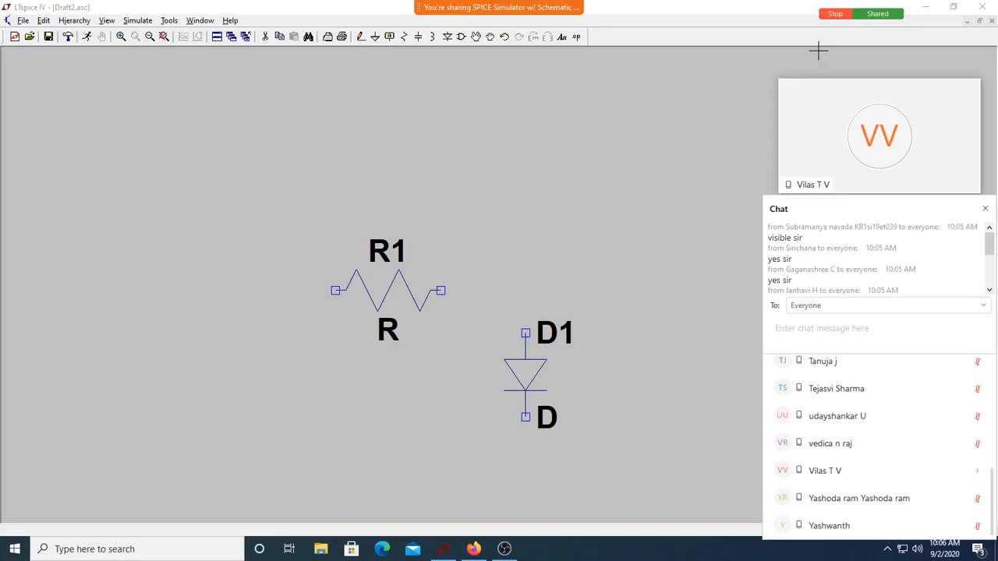
# Place a voltage source component below and to the left of resistor R1
pyautogui.click(461, 44)
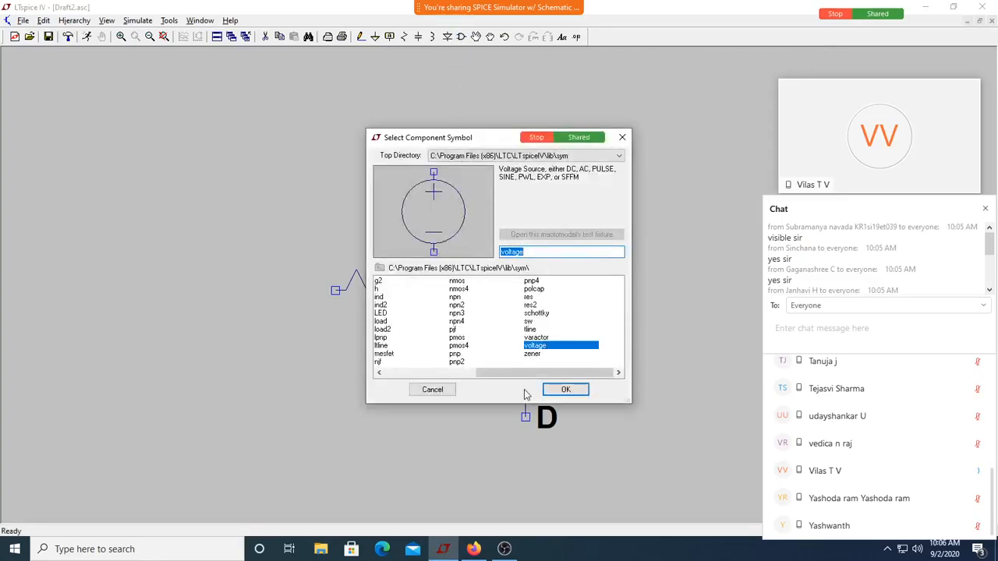
pyautogui.click(567, 391)
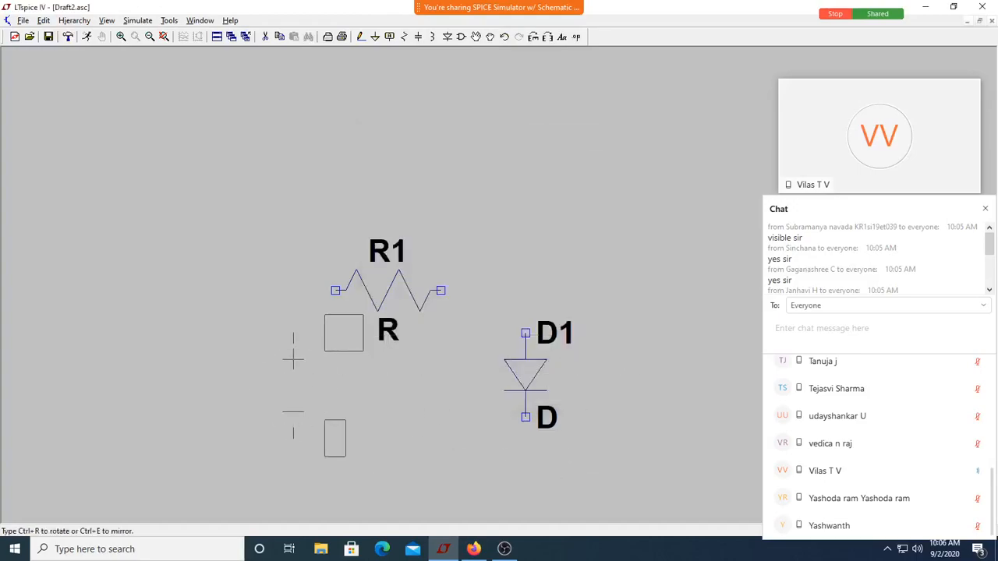
pyautogui.press('Escape')
# Wire voltage source V1, resistor R1 and diode D1 in a closed series loop
pyautogui.click(360, 38)
pyautogui.click(293, 333)
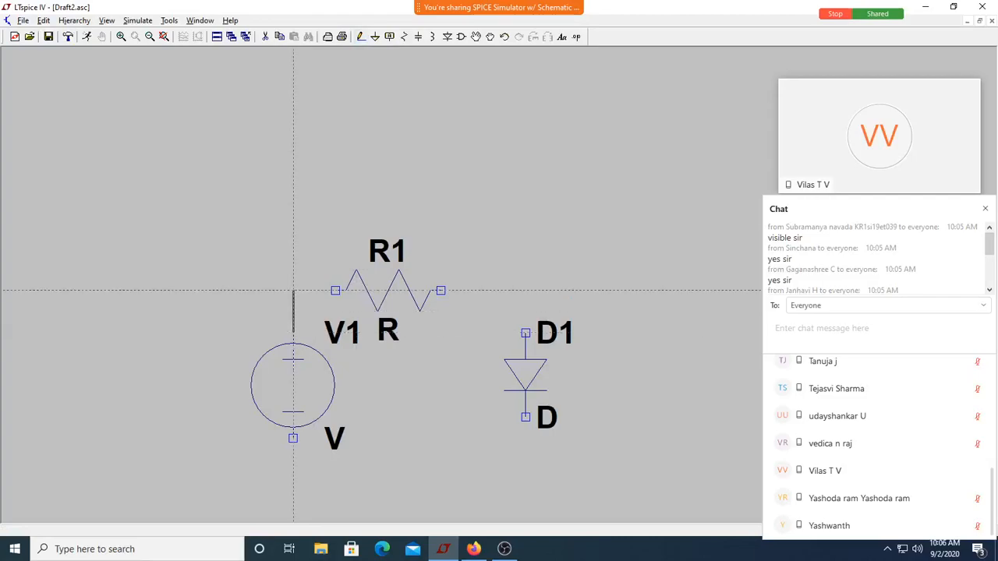
pyautogui.click(335, 291)
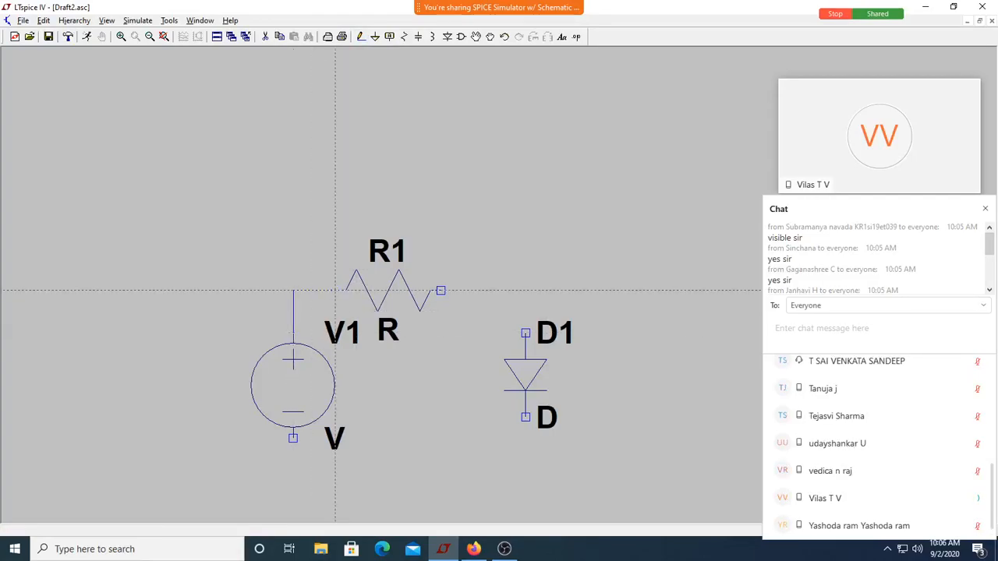
pyautogui.click(441, 291)
pyautogui.click(525, 333)
pyautogui.click(525, 417)
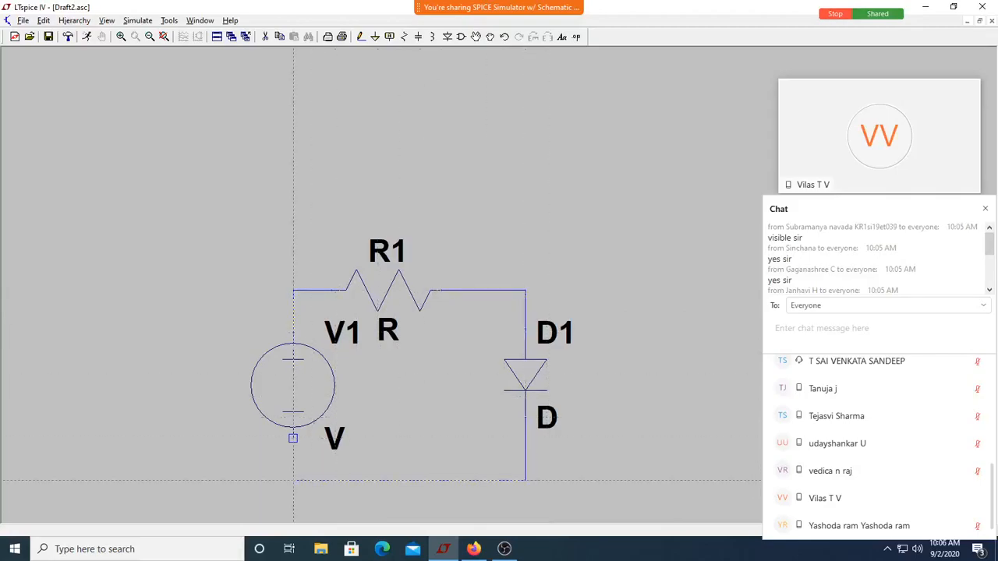
pyautogui.click(294, 438)
pyautogui.rightClick(256, 445)
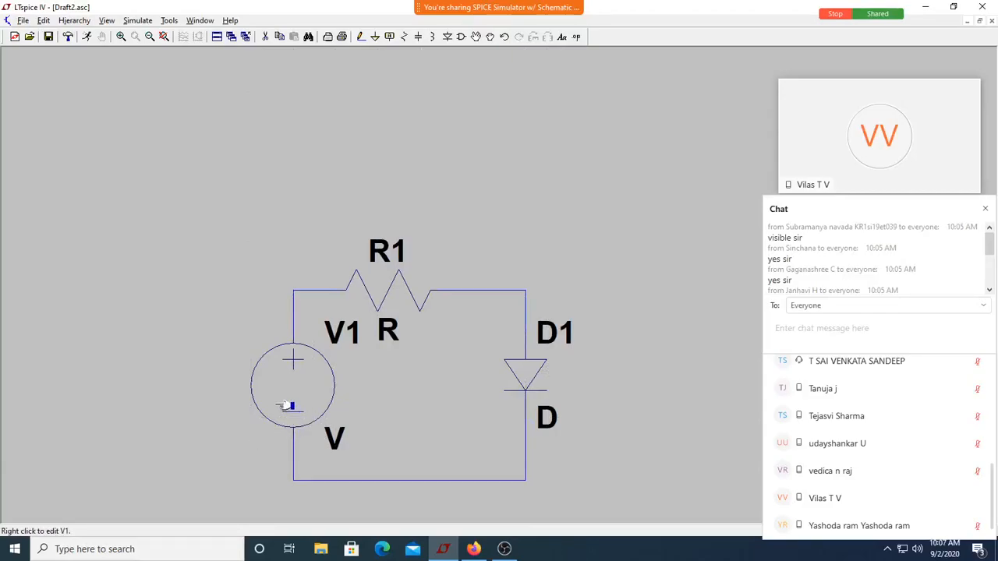
# Place a ground symbol beneath the circuit's lower wire and connect it to that wire
pyautogui.press('d')
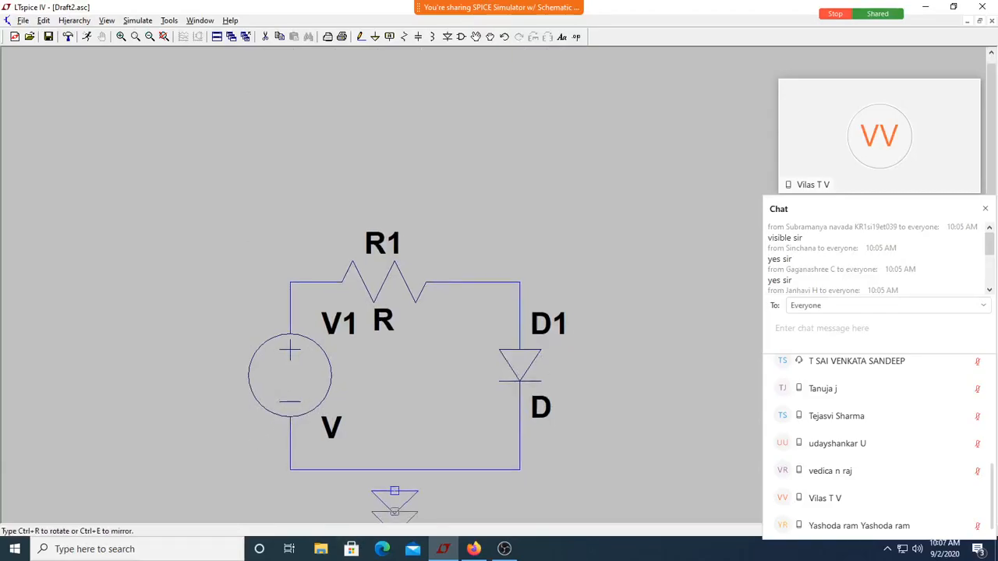
pyautogui.rightClick(661, 473)
pyautogui.press('F3')
pyautogui.click(395, 491)
pyautogui.click(394, 470)
pyautogui.rightClick(596, 269)
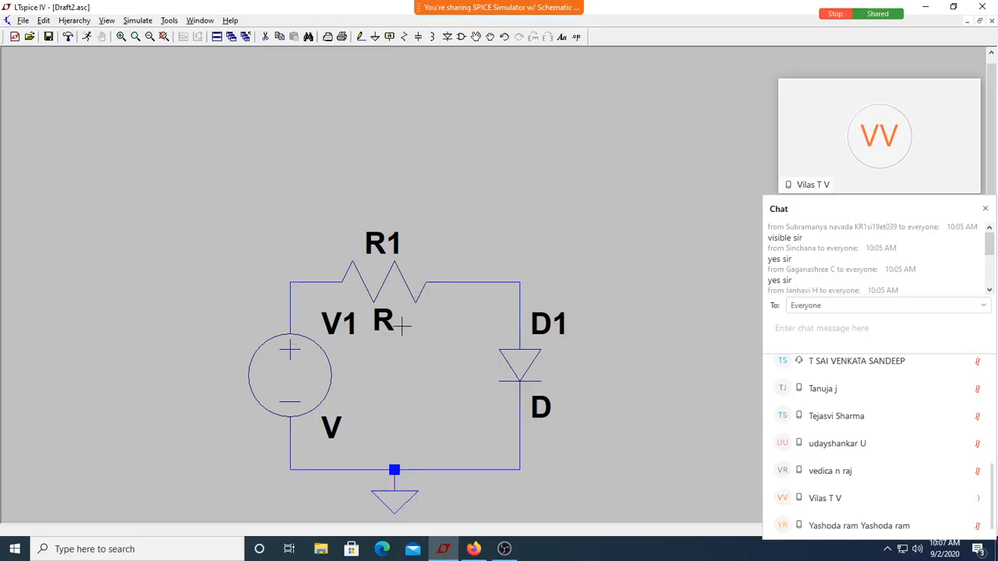
# Set the value of resistor R1 to 1k
pyautogui.rightClick(380, 320)
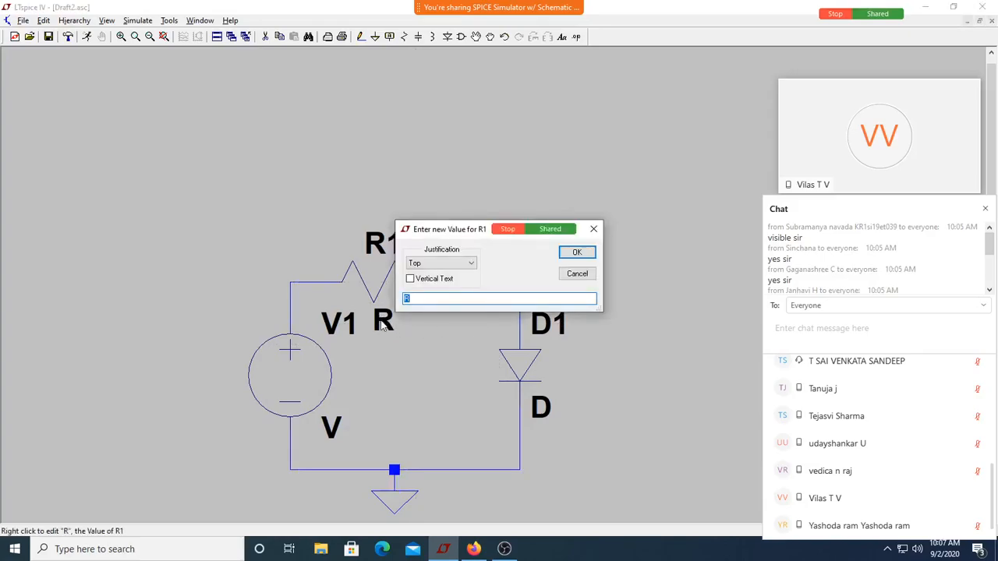
pyautogui.write('1k')
pyautogui.press('Return')
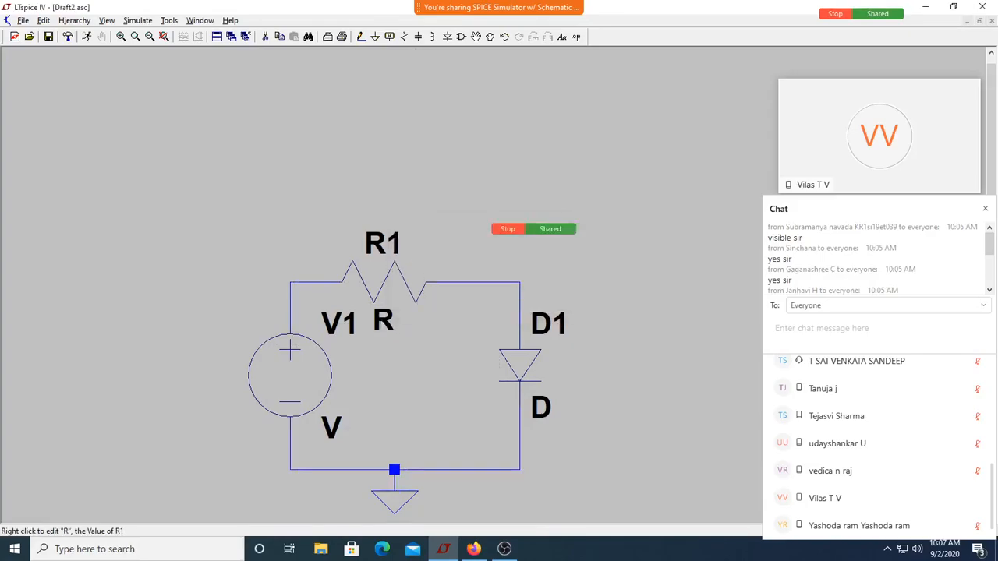
# Examine the SPICE model parameters in the diode list and assign the OnSemi 1N914 silicon model to D1
pyautogui.rightClick(523, 366)
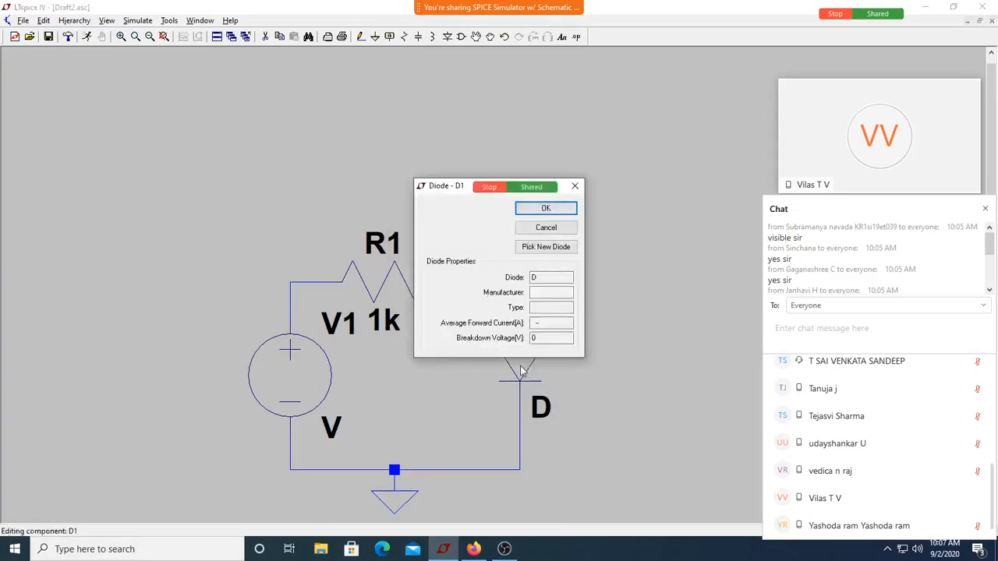
pyautogui.click(553, 249)
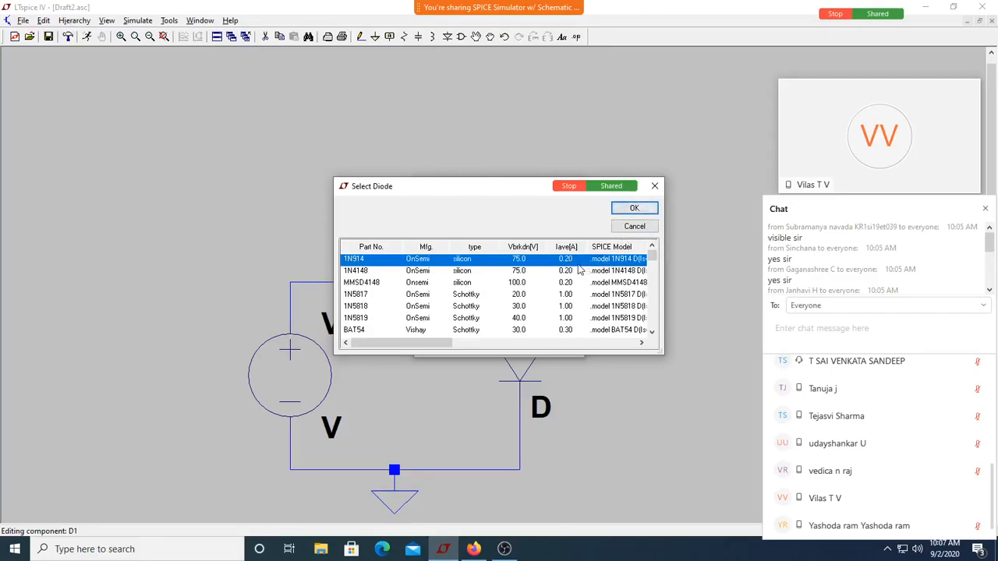
pyautogui.moveTo(439, 343); pyautogui.dragTo(510, 347)
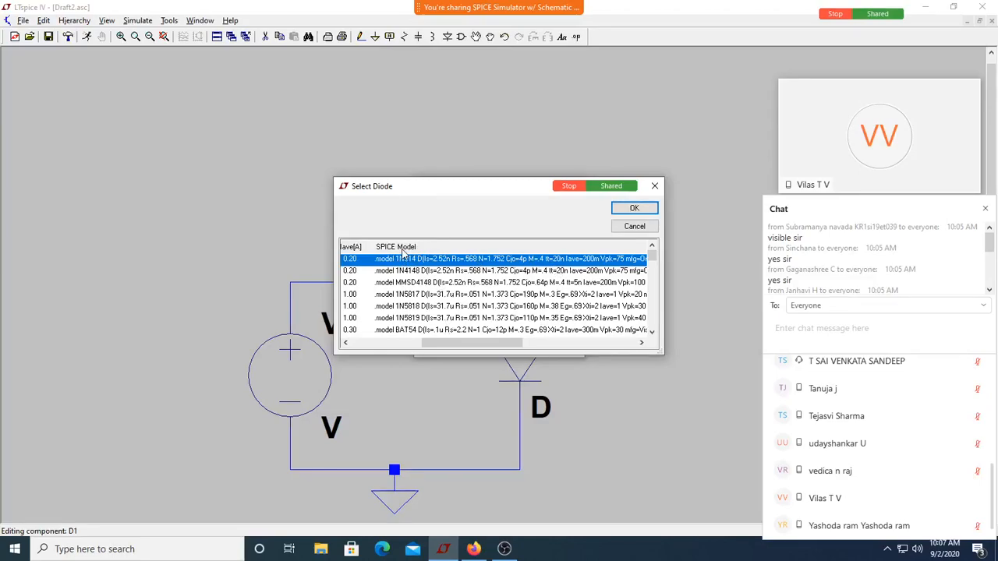
pyautogui.moveTo(435, 190); pyautogui.dragTo(440, 91)
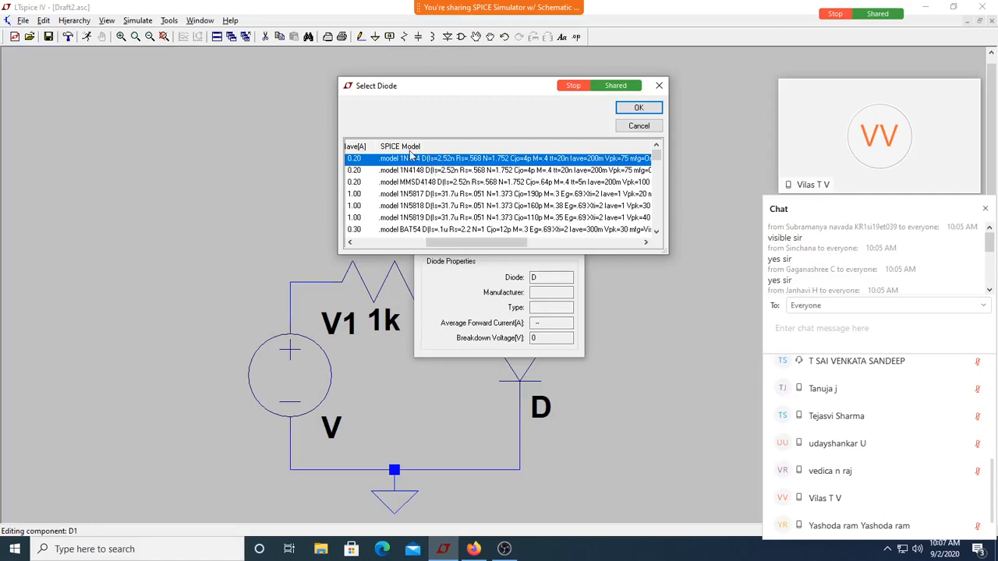
pyautogui.click(657, 107)
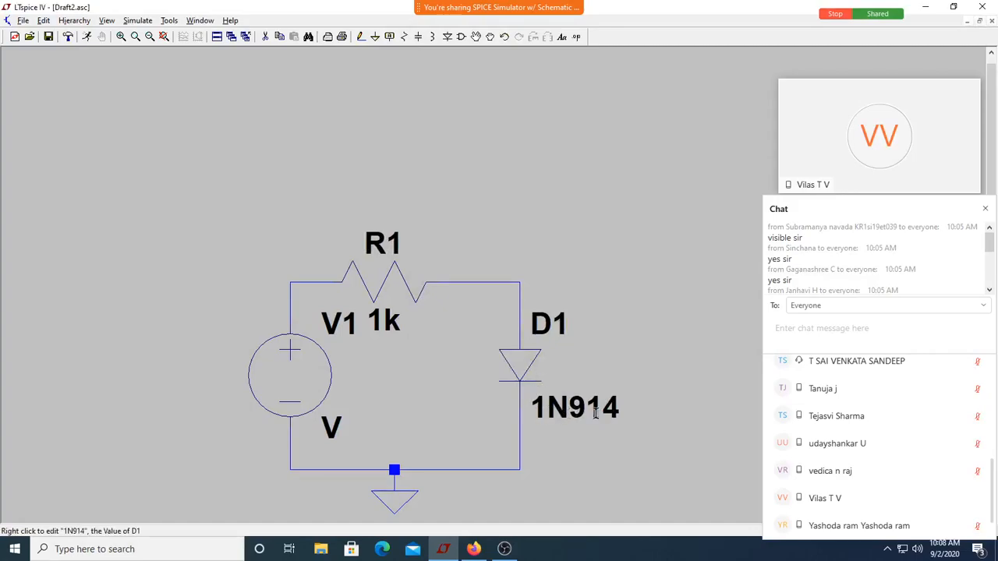
# Review diode D1's properties and the list of selectable diode models without changing the assigned model
pyautogui.rightClick(527, 359)
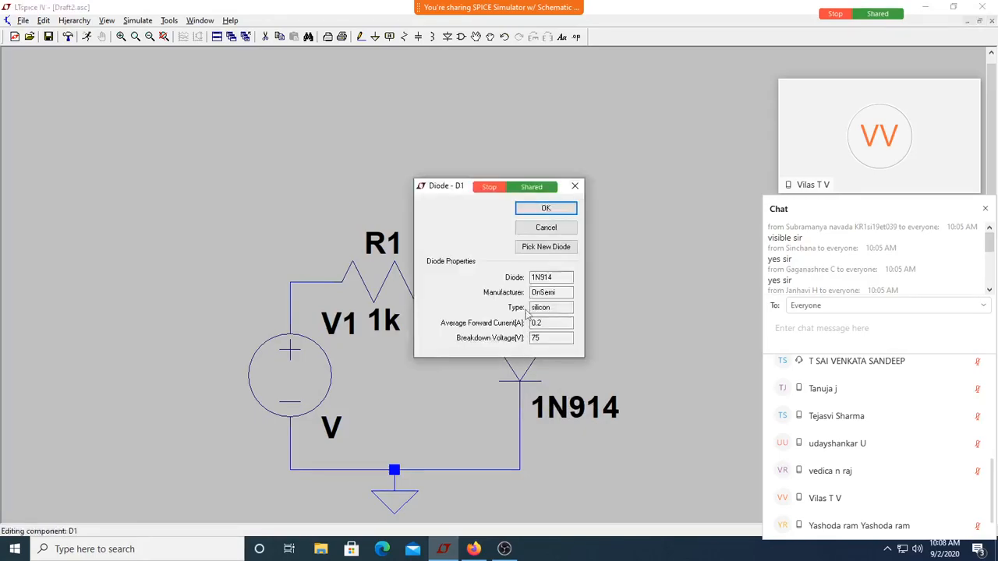
pyautogui.click(551, 248)
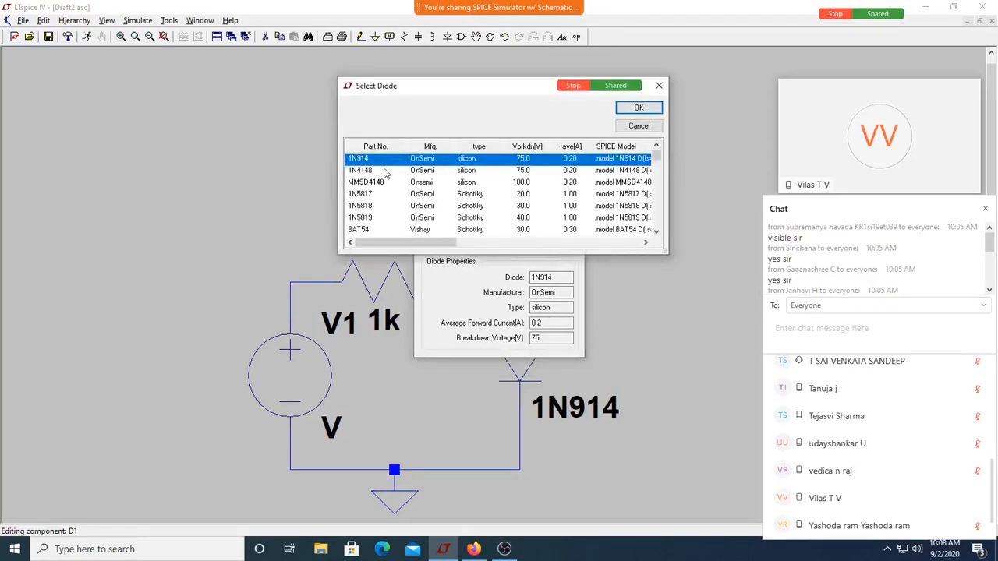
pyautogui.moveTo(449, 3)
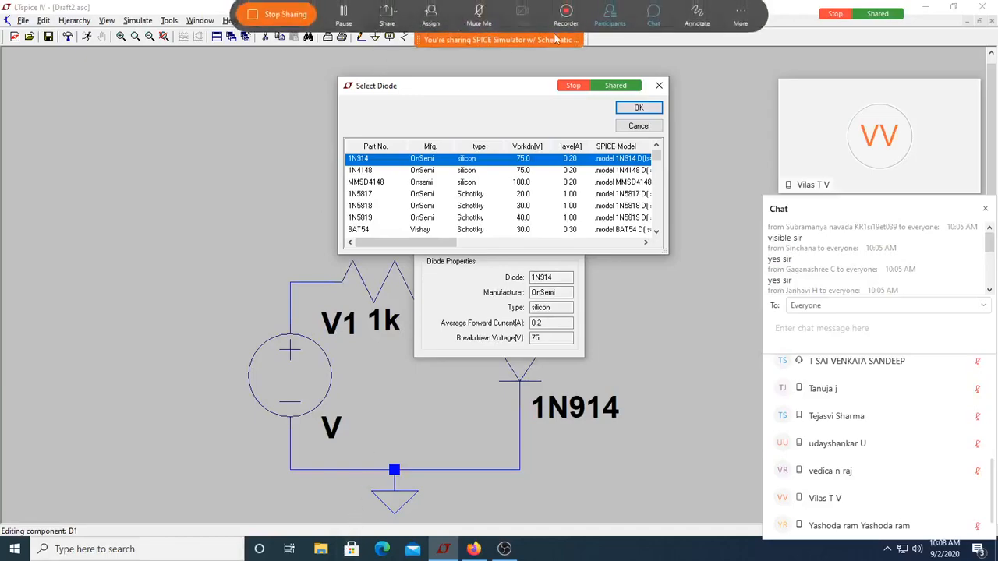
pyautogui.click(478, 20)
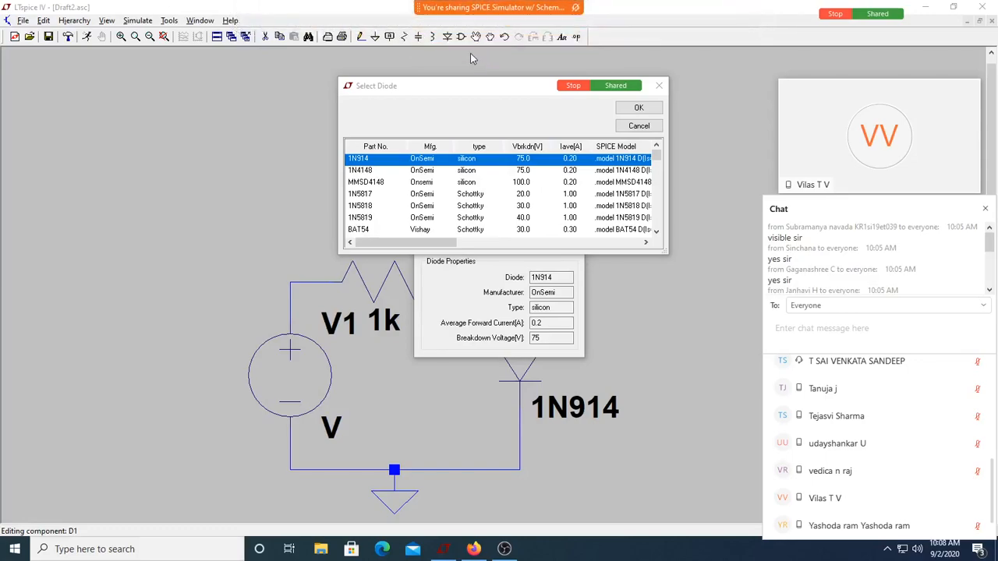
pyautogui.moveTo(477, 9)
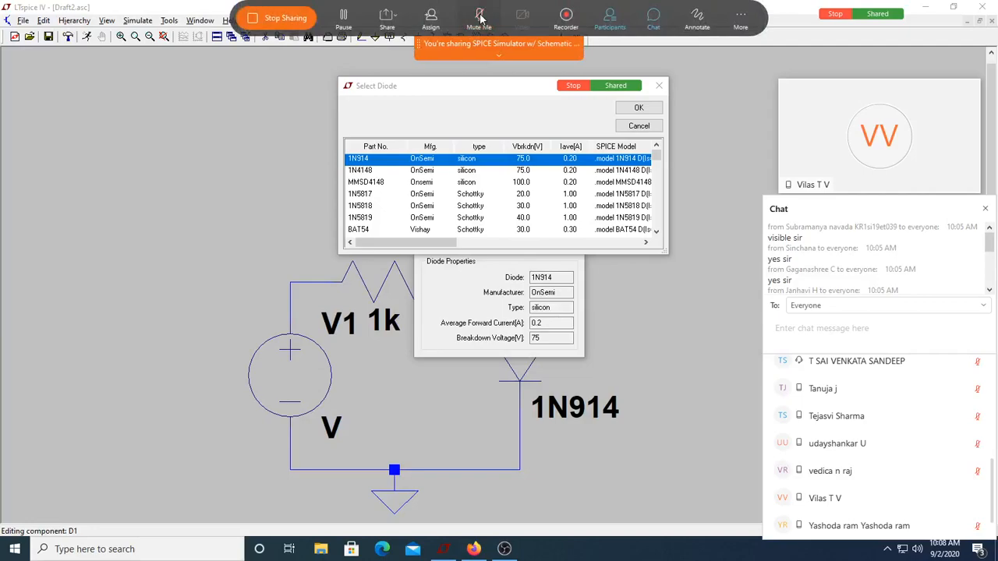
pyautogui.click(662, 91)
pyautogui.click(574, 186)
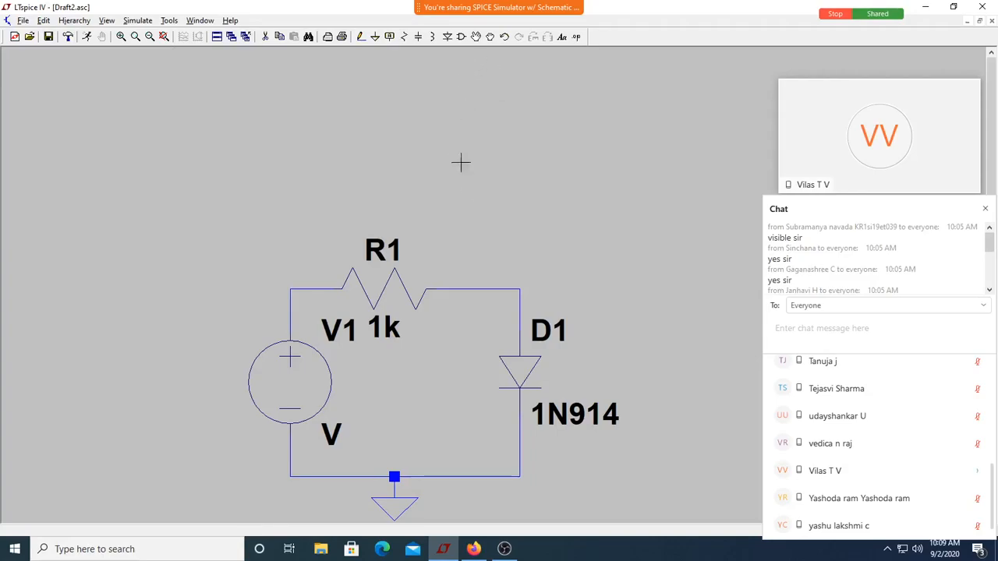
# Place a net label vo beside the junction of R1 and D1 and wire it to that node
pyautogui.click(390, 36)
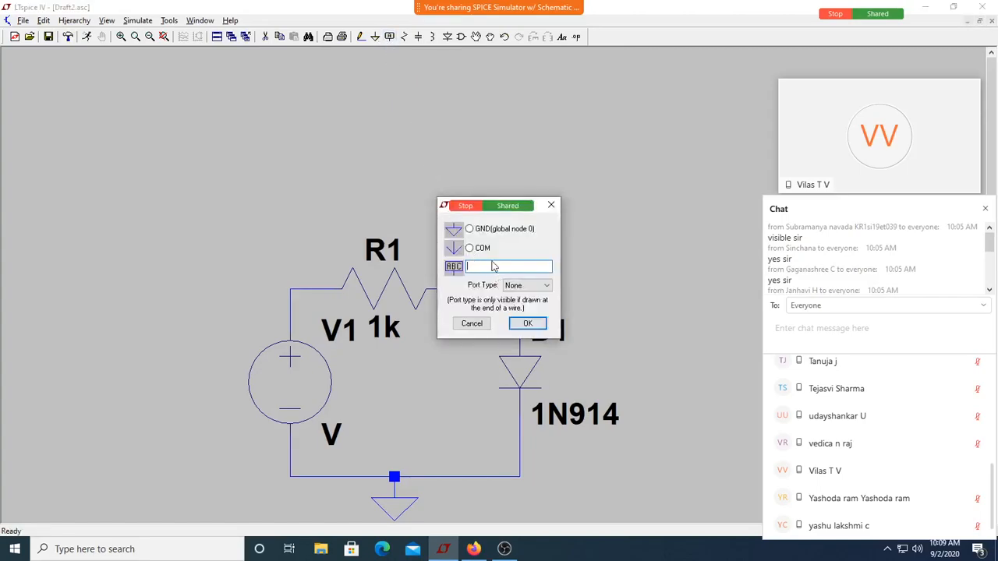
pyautogui.write('vo')
pyautogui.click(542, 325)
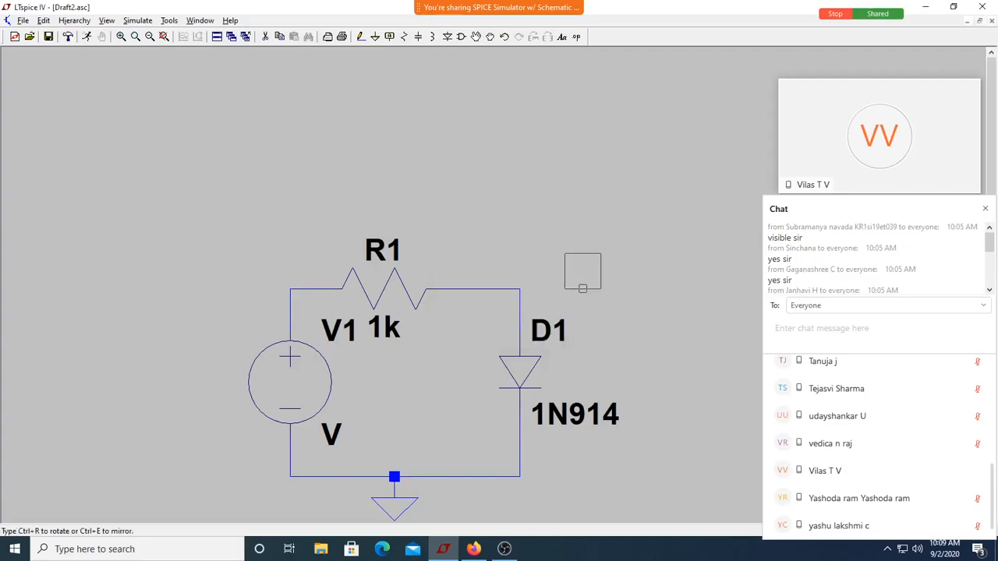
pyautogui.click(562, 288)
pyautogui.press('F3')
pyautogui.click(562, 288)
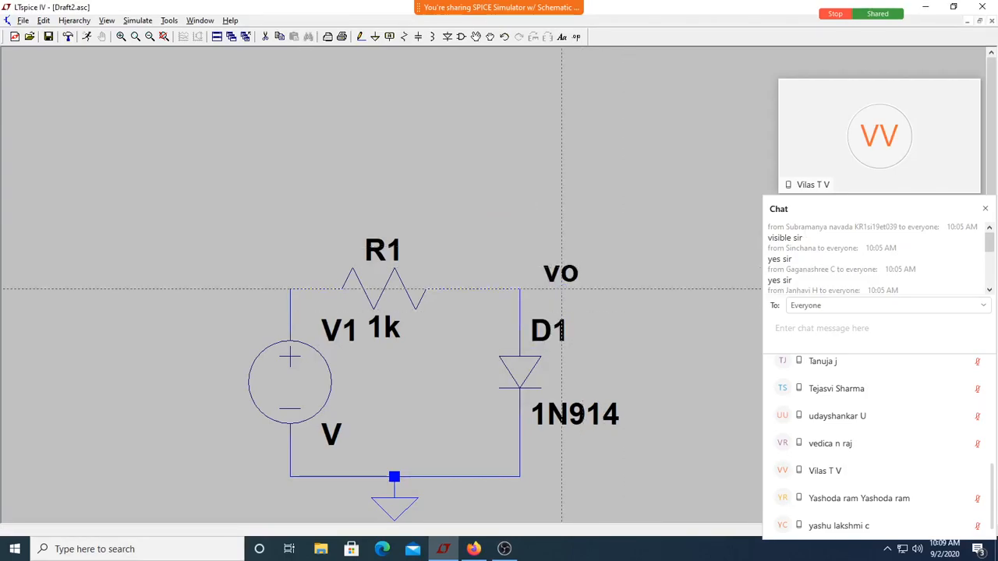
pyautogui.click(520, 288)
pyautogui.press('Escape')
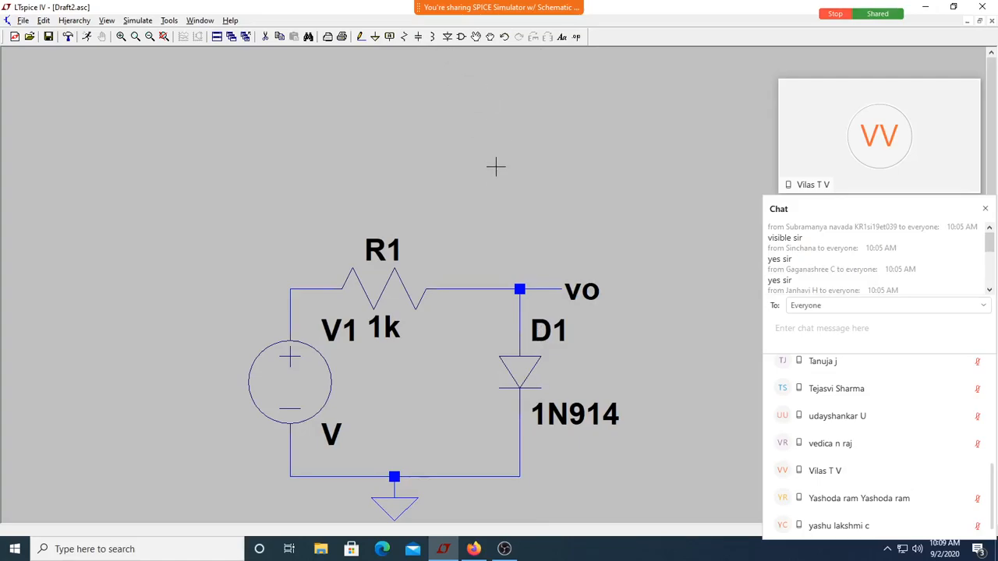
# Place a net label vin beside the junction of V1 and R1 and wire it to that node
pyautogui.press('F4')
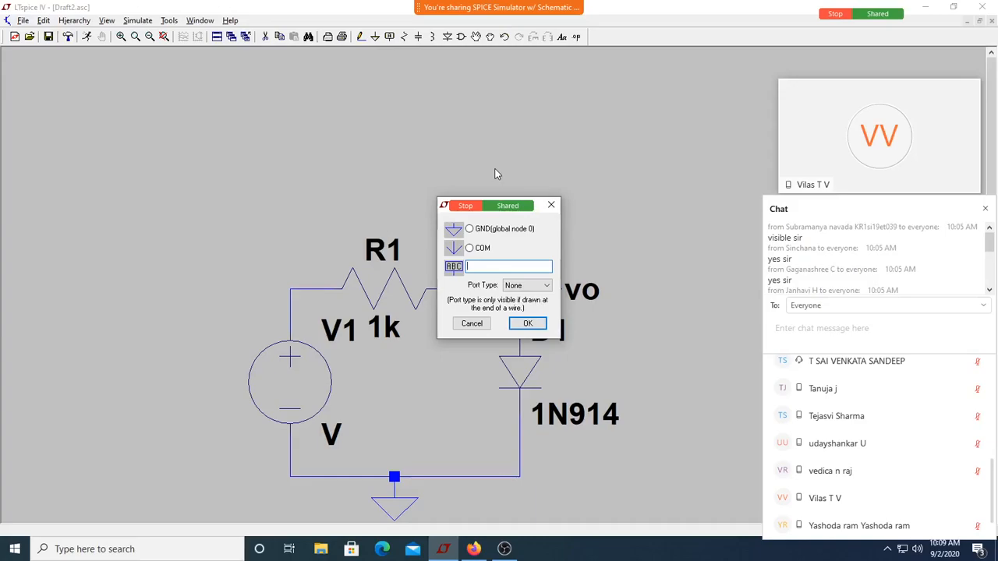
pyautogui.write('vin')
pyautogui.press('Return')
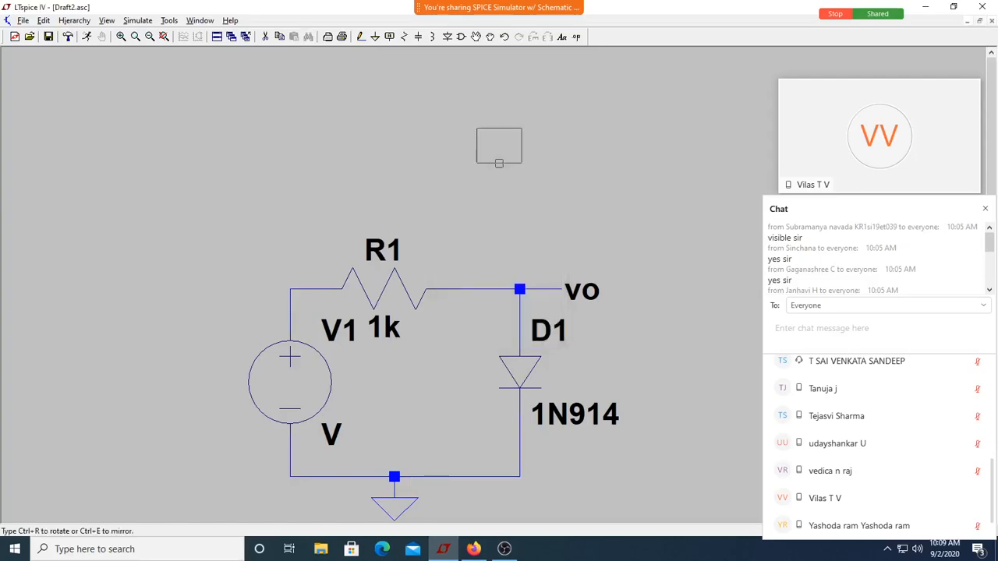
pyautogui.click(269, 289)
pyautogui.press('Escape')
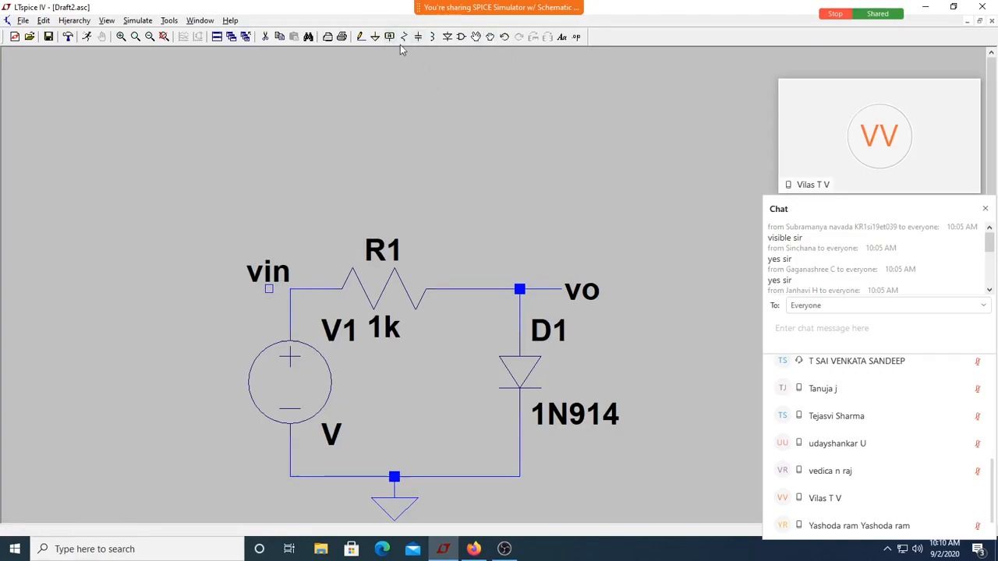
pyautogui.click(361, 36)
pyautogui.click(269, 289)
pyautogui.click(290, 289)
pyautogui.press('Escape')
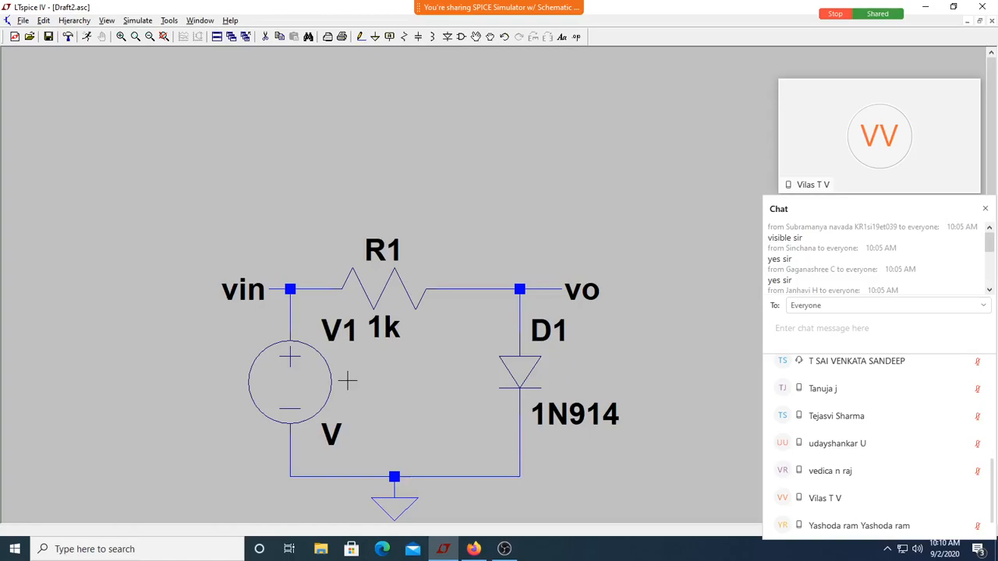
# Set the value of voltage source V1 to 1
pyautogui.rightClick(334, 438)
pyautogui.write('1')
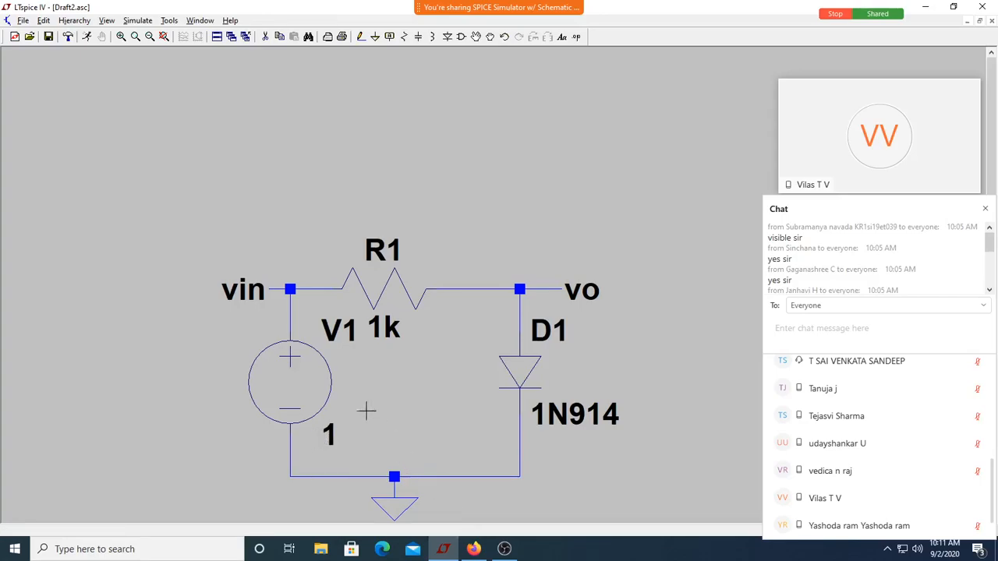
# Open the DC sweep simulation settings clear of the circuit and look over the fields for all three sources
pyautogui.click(143, 22)
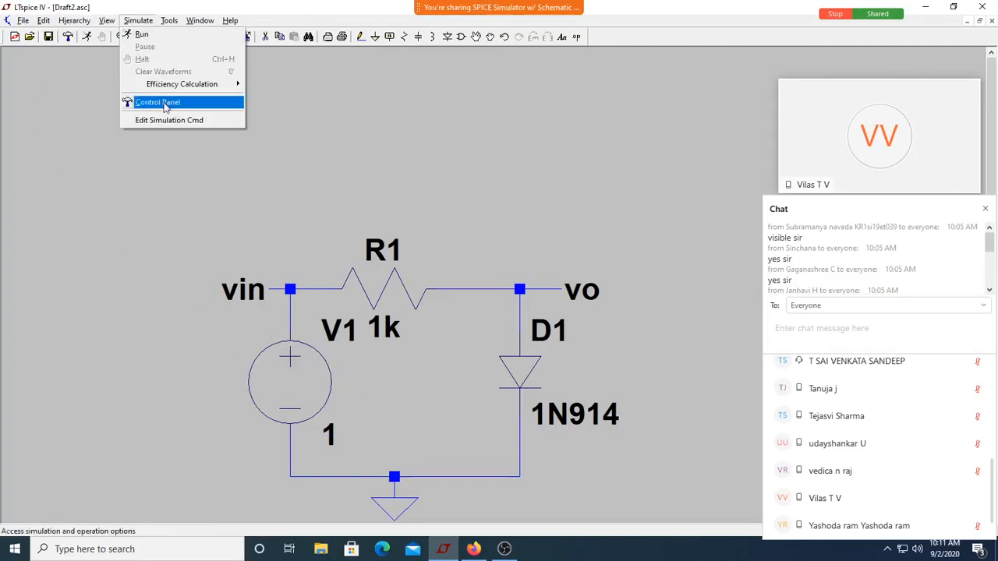
pyautogui.click(171, 124)
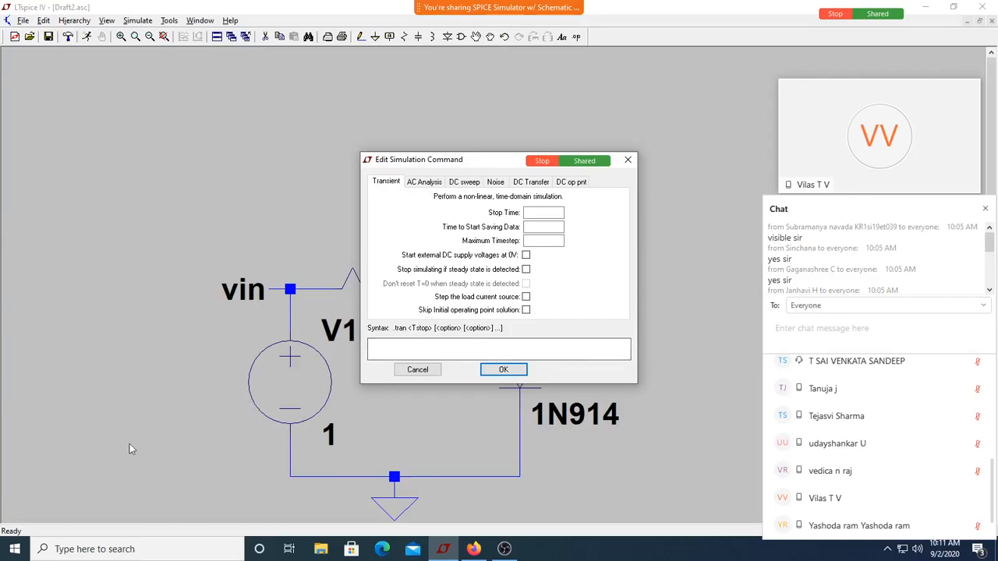
pyautogui.click(471, 185)
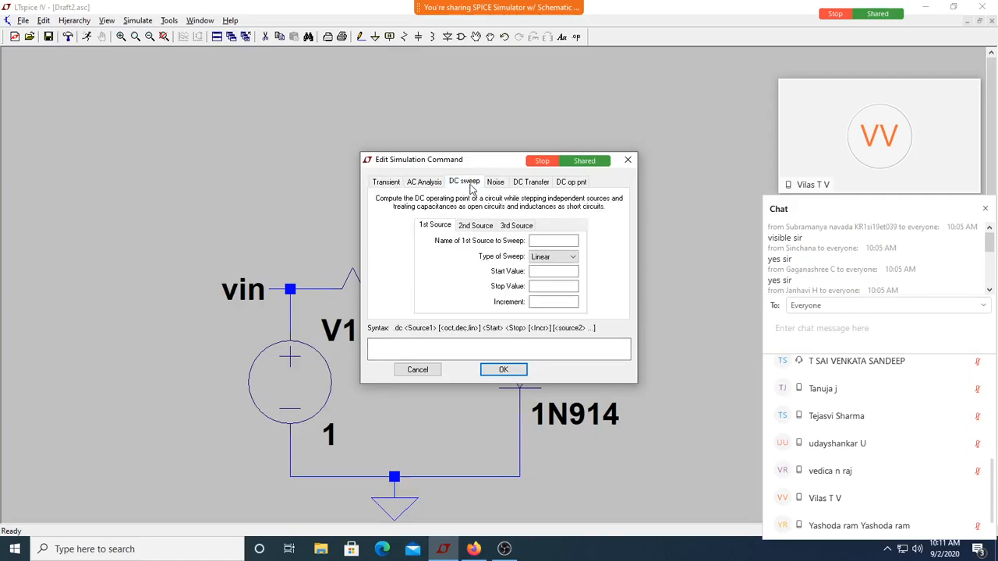
pyautogui.moveTo(485, 162); pyautogui.dragTo(597, 68)
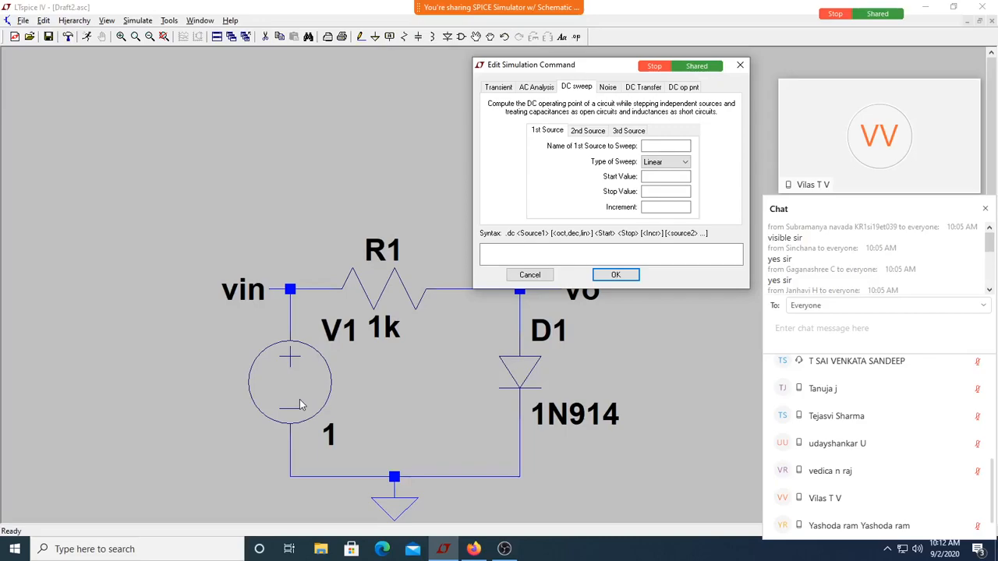
pyautogui.click(586, 137)
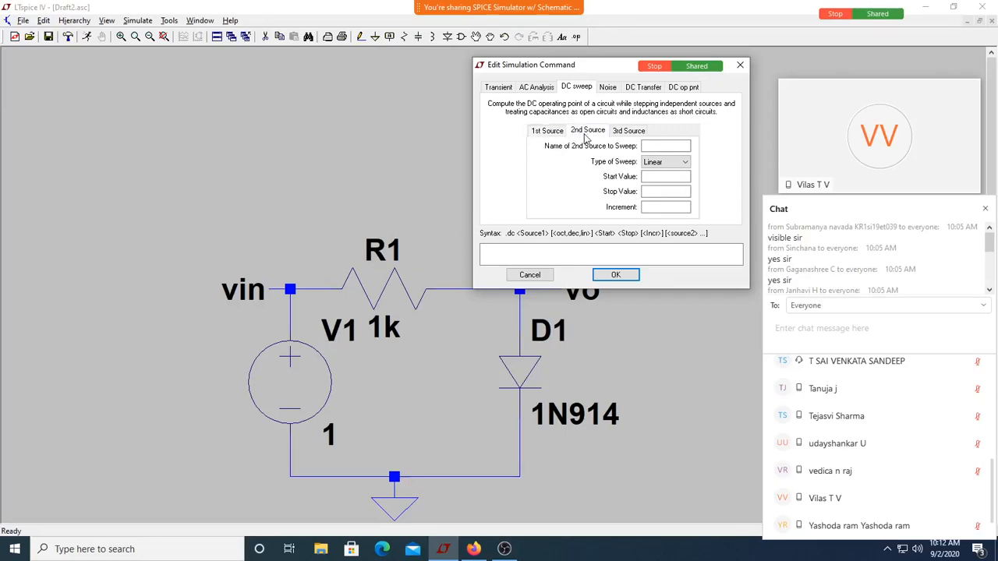
pyautogui.click(632, 138)
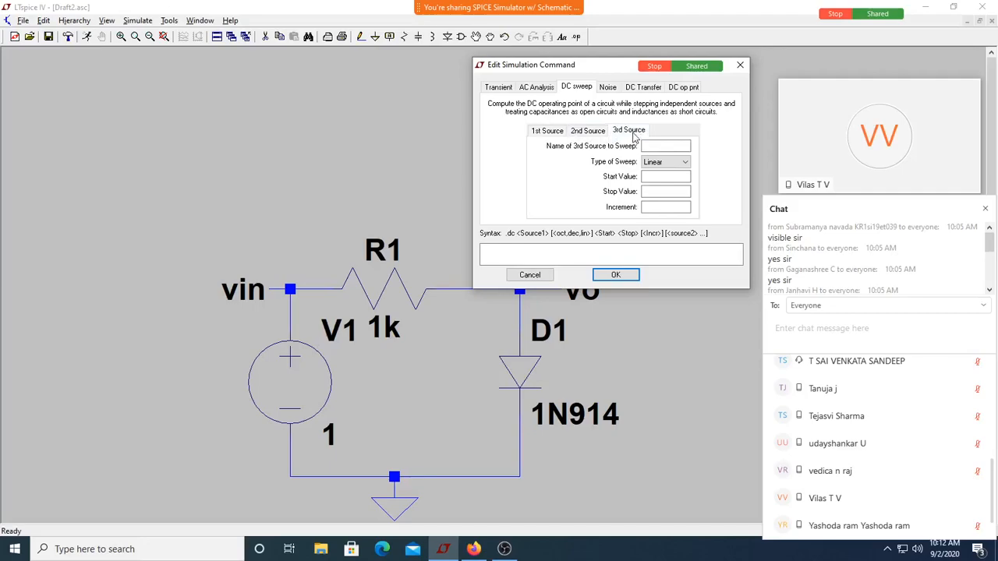
pyautogui.click(554, 134)
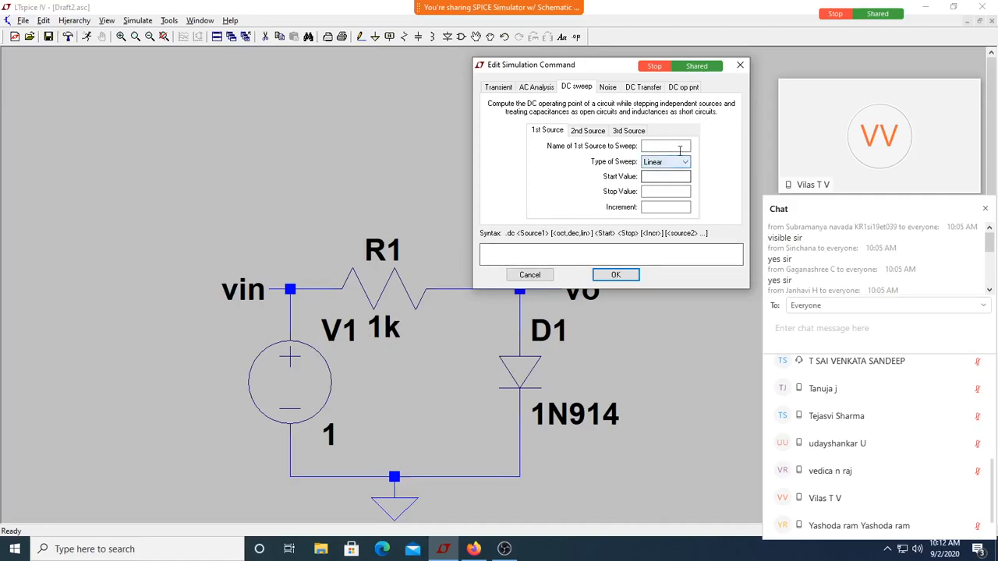
# Define a linear DC sweep of source V1 from 0 to 1 with an increment of 0.01
pyautogui.write('V1')
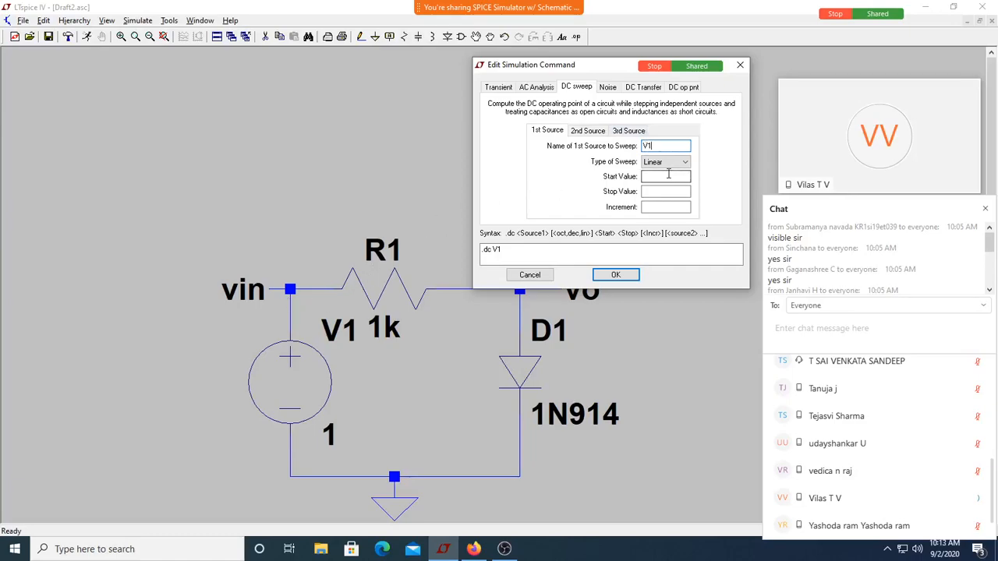
pyautogui.click(460, 194)
pyautogui.click(660, 177)
pyautogui.write('0')
pyautogui.click(646, 192)
pyautogui.write('1')
pyautogui.click(659, 206)
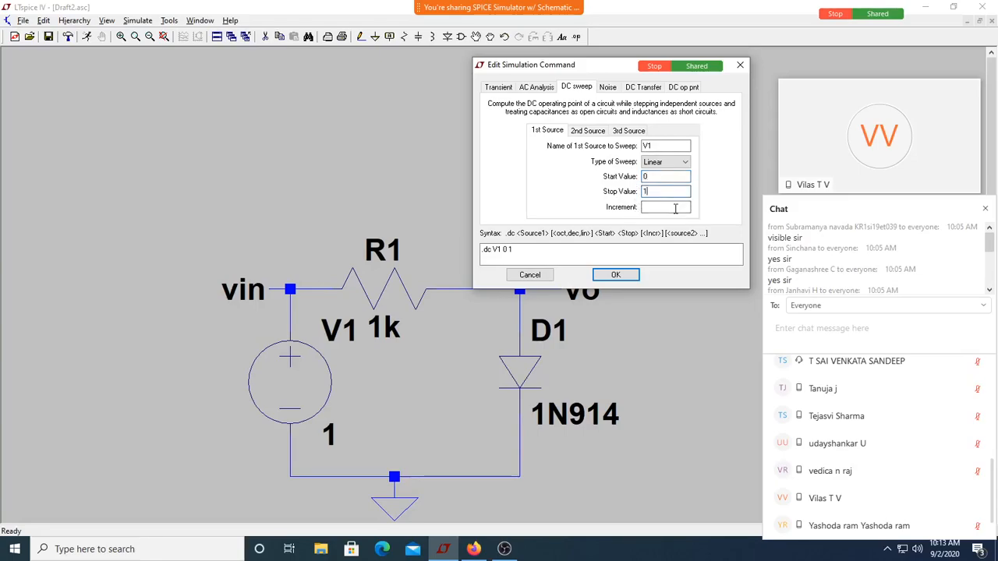
pyautogui.write('0.01')
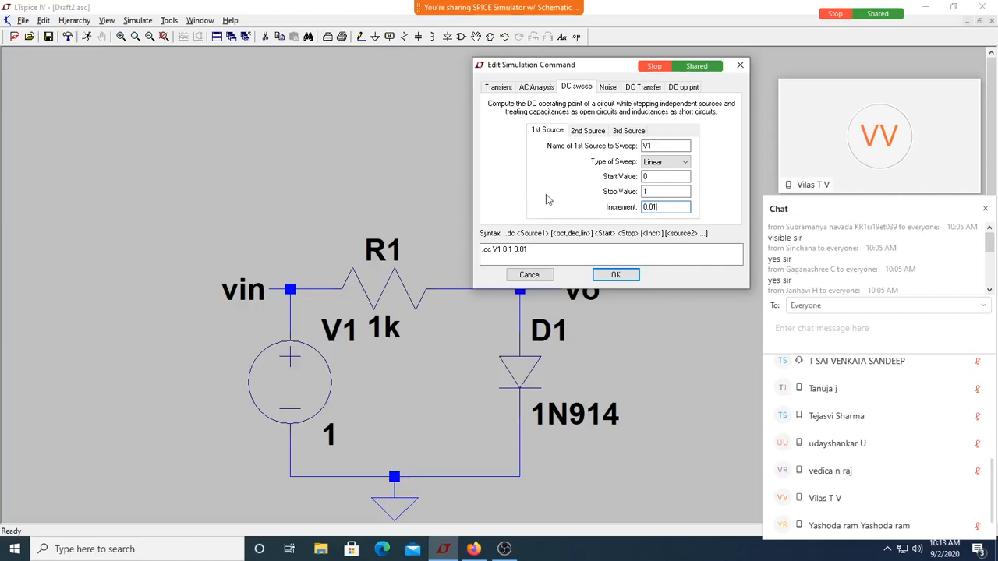
# Set the start value of the V1 sweep to -5
pyautogui.doubleClick(654, 177)
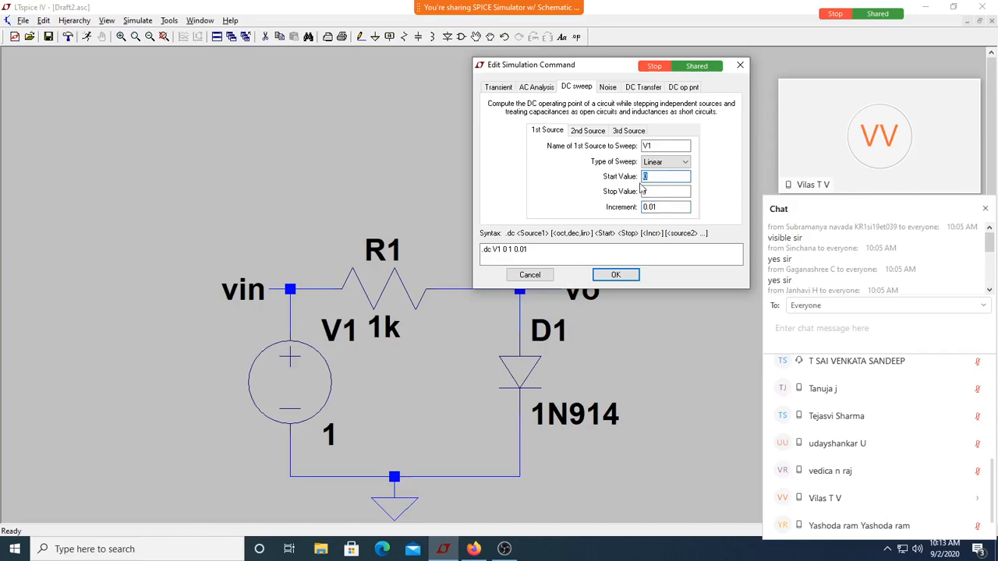
pyautogui.write('-5')
pyautogui.click(645, 191)
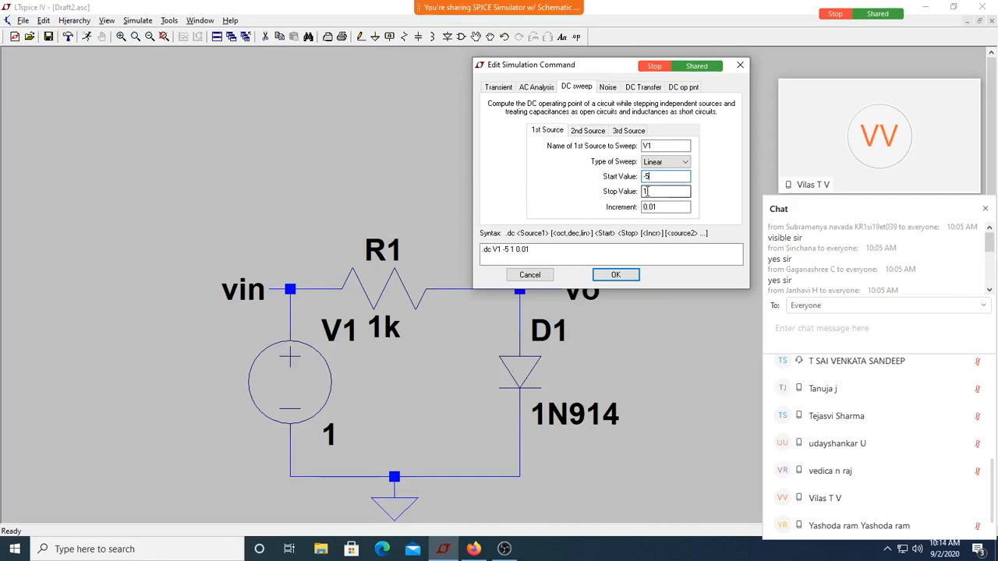
pyautogui.click(658, 207)
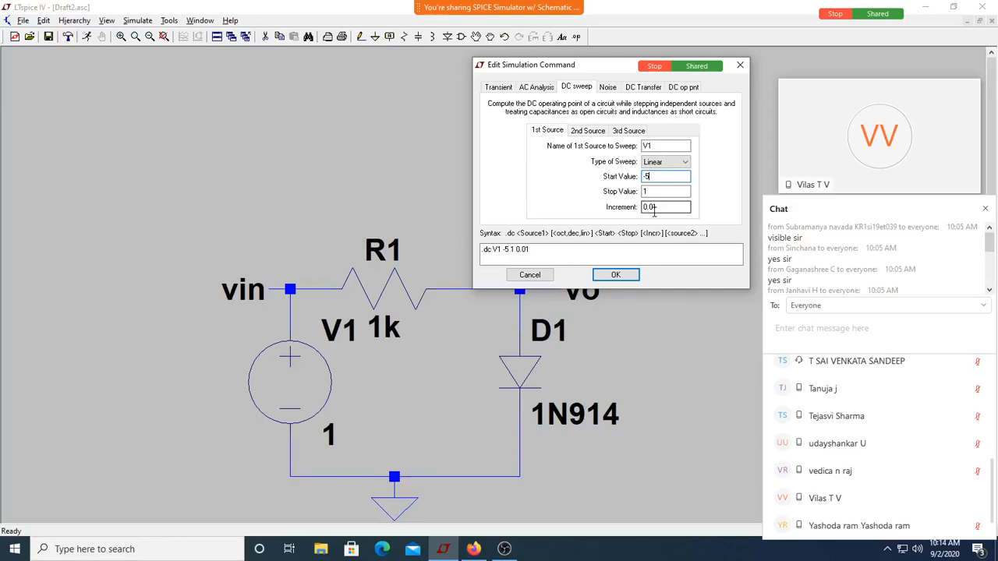
# Check the recording in OBS, and close the meeting chat so only the participants list is shown
pyautogui.scroll(3, 920, 444)
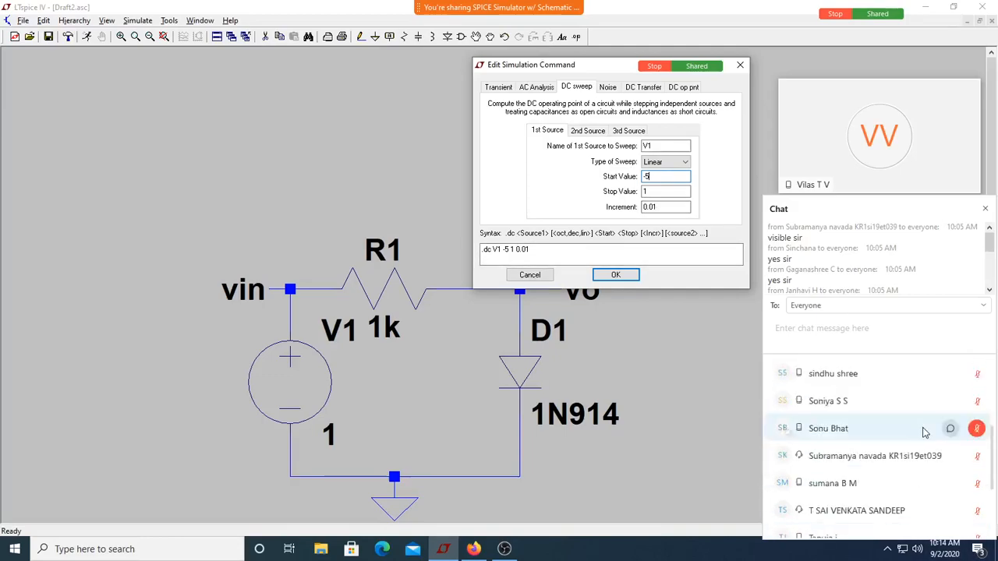
pyautogui.click(502, 550)
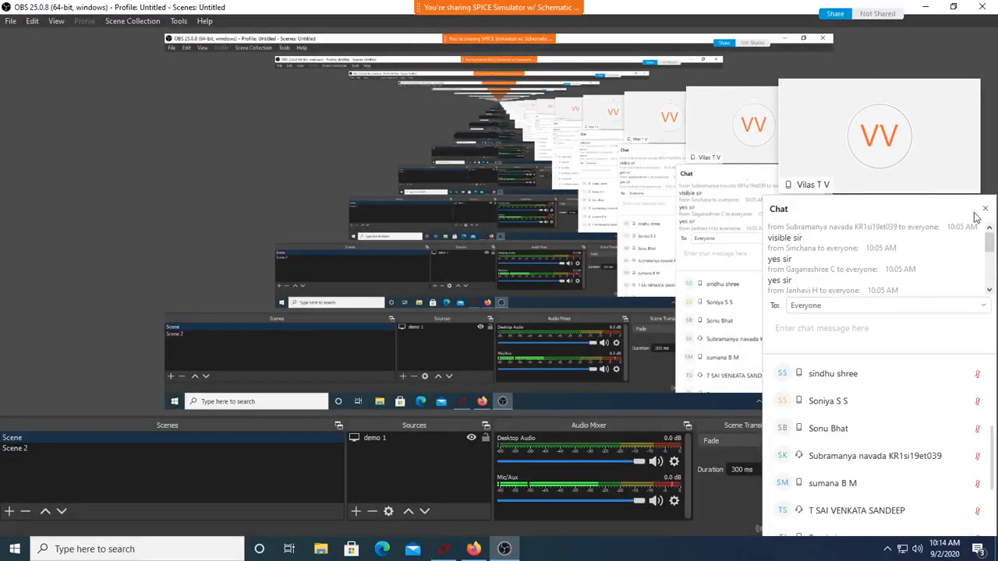
pyautogui.click(985, 209)
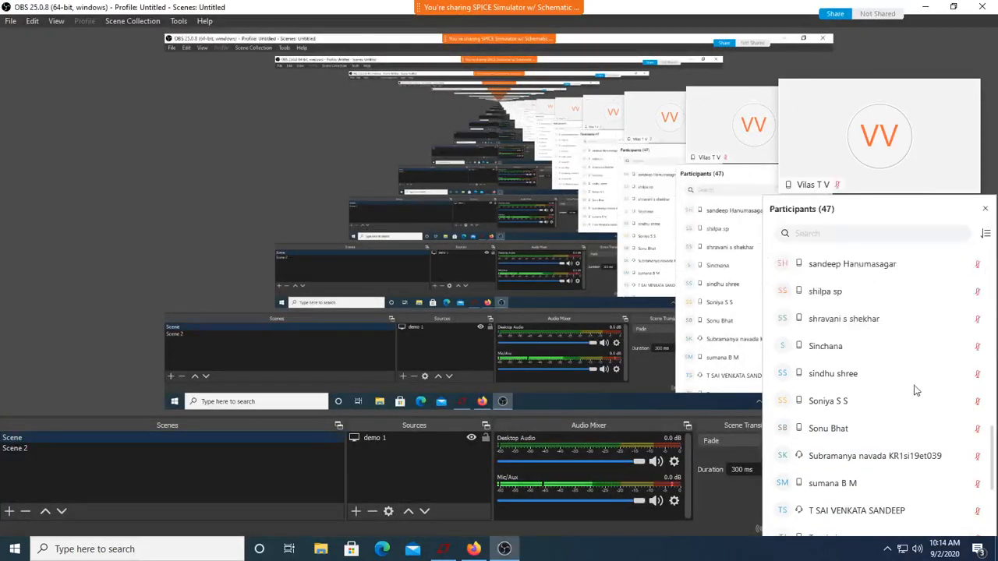
pyautogui.click(984, 209)
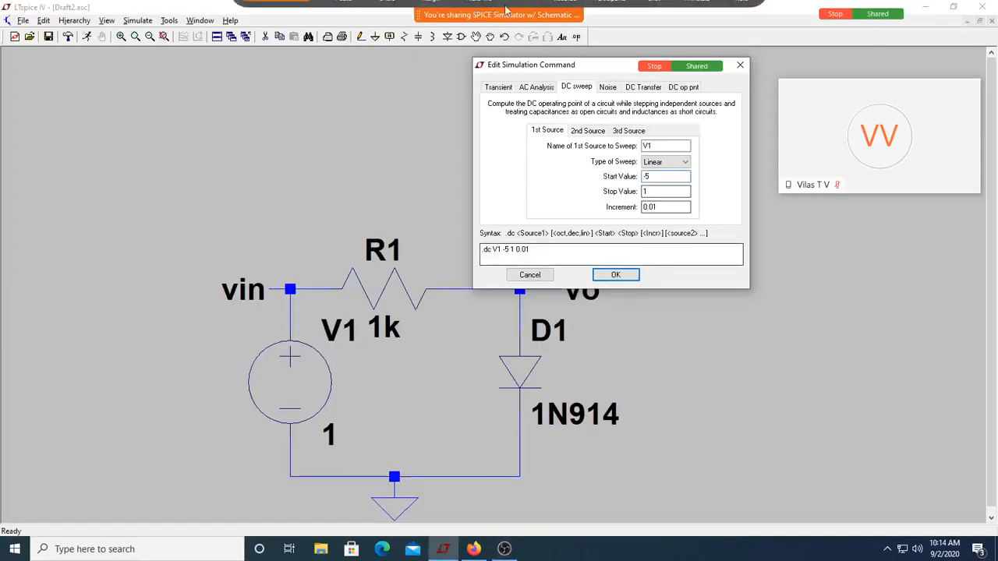
pyautogui.moveTo(611, 26)
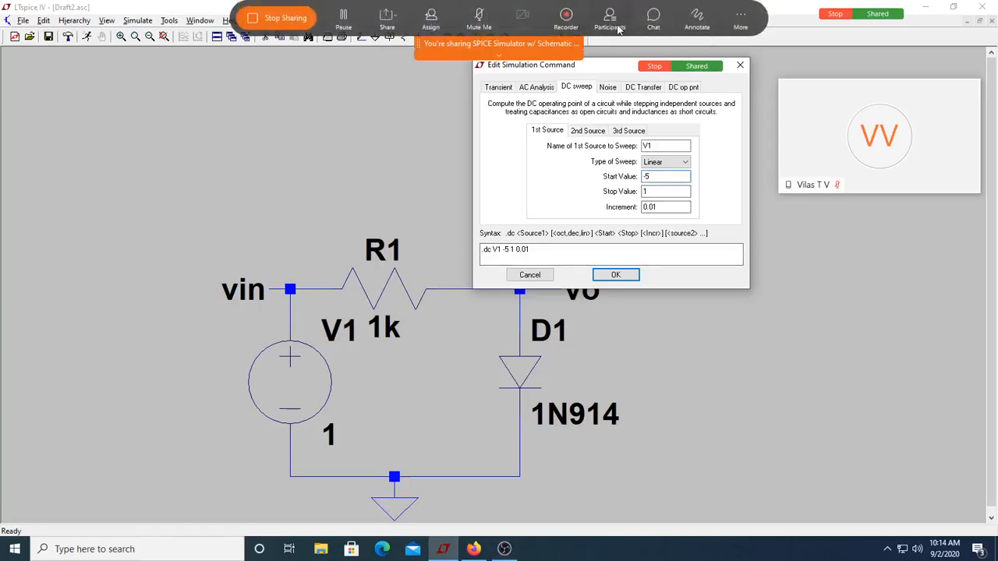
pyautogui.click(612, 26)
pyautogui.scroll(5, 885, 336)
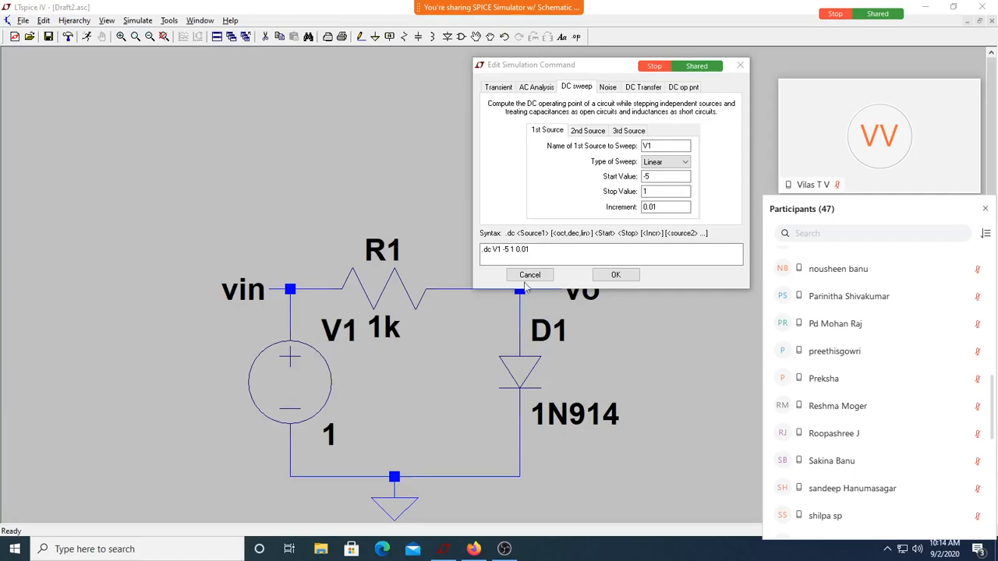
# Look over the increment of the V1 sweep and the available sweep types
pyautogui.doubleClick(655, 206)
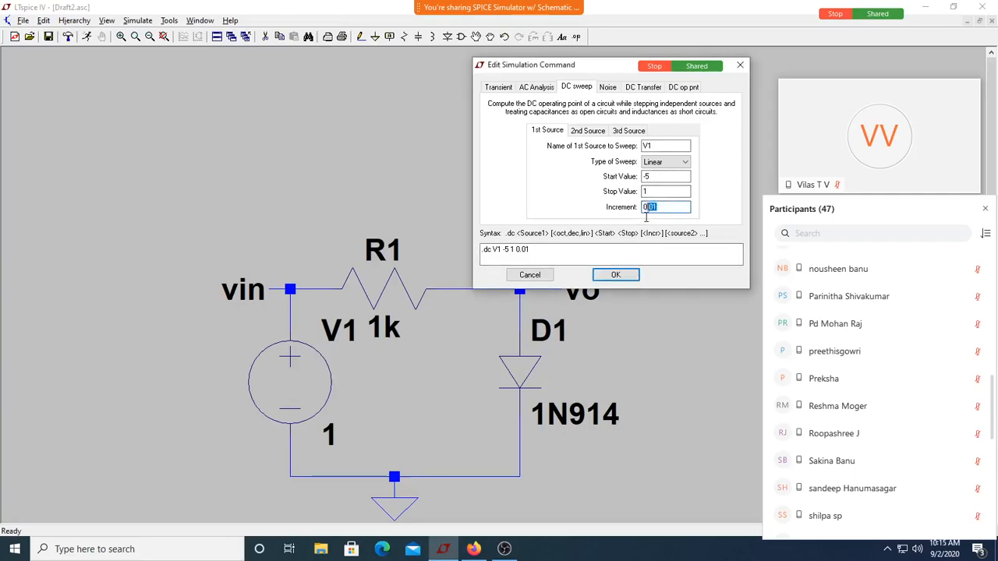
pyautogui.click(669, 166)
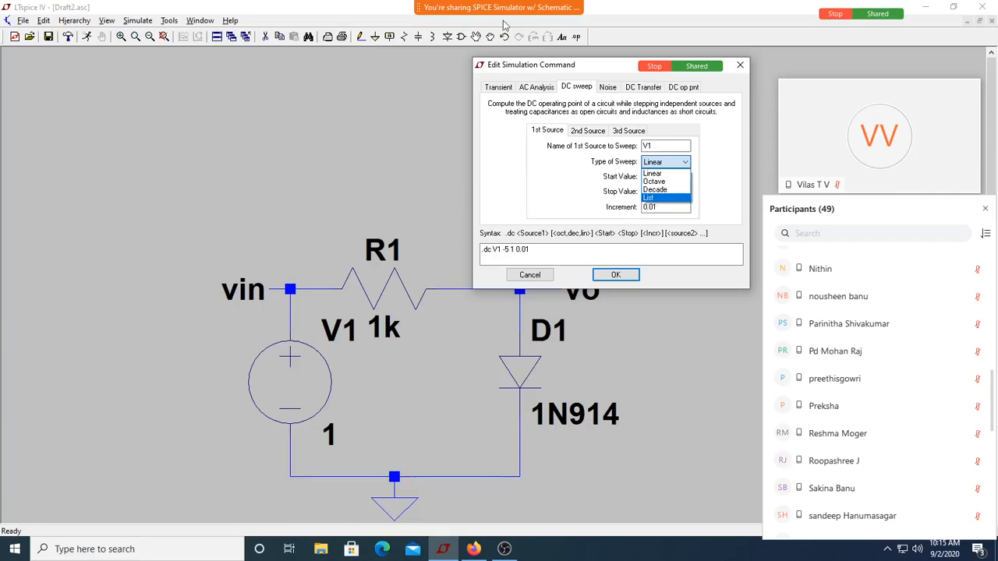
# Mute the meeting microphone for a while and unmute it again
pyautogui.moveTo(456, 27)
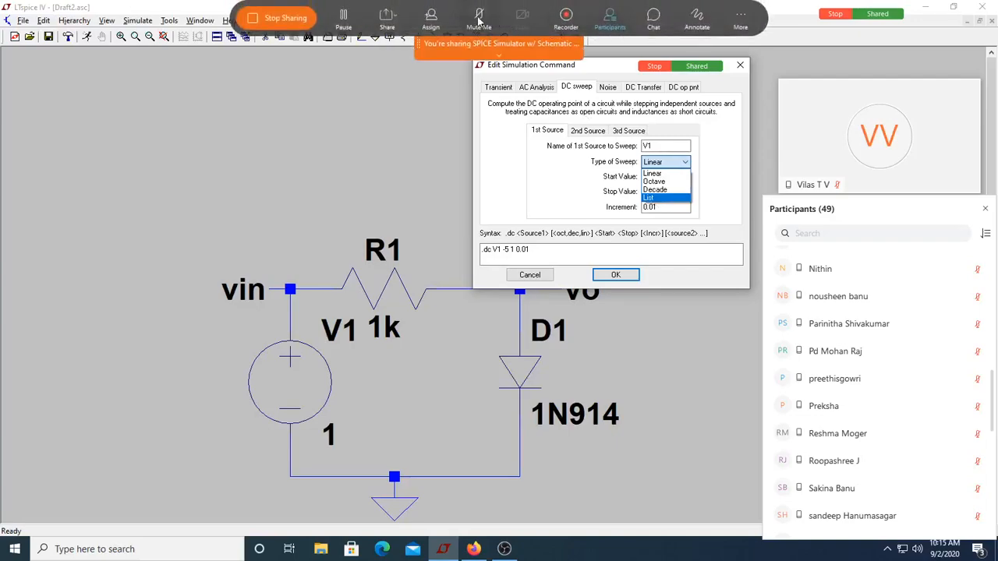
pyautogui.click(480, 20)
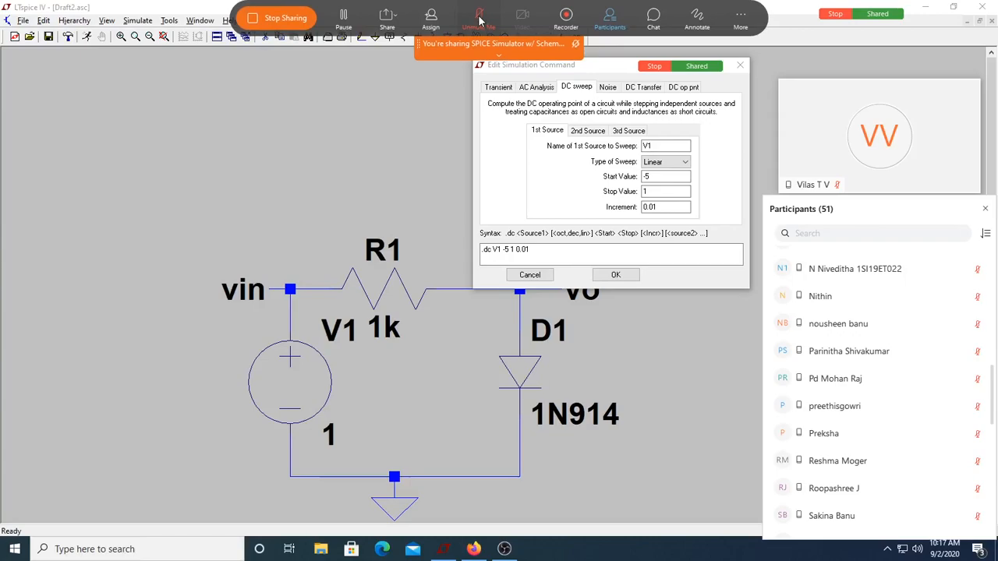
pyautogui.click(479, 20)
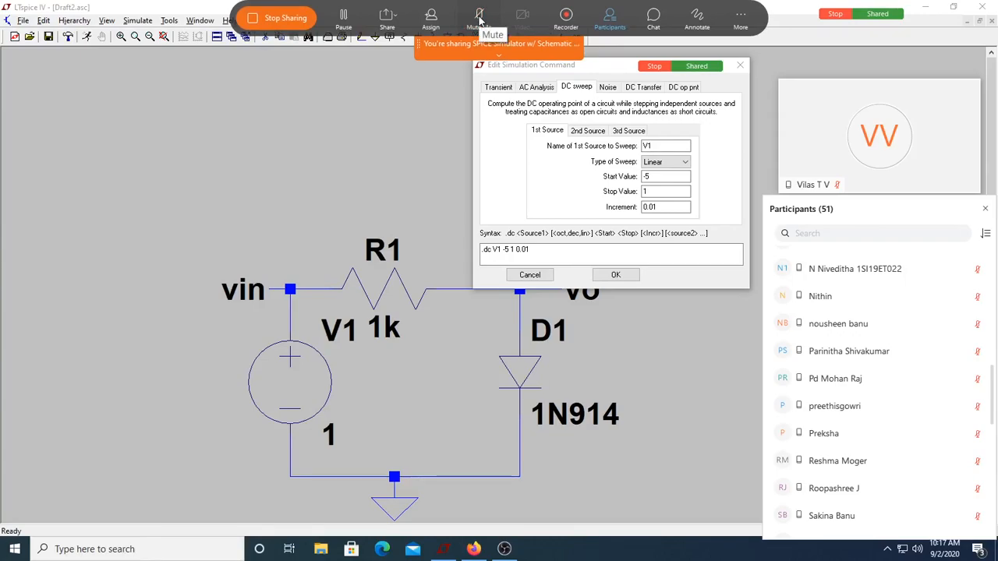
# Place the directive .dc V1 -5 1 0.01 above resistor R1 and run the simulation
pyautogui.click(616, 276)
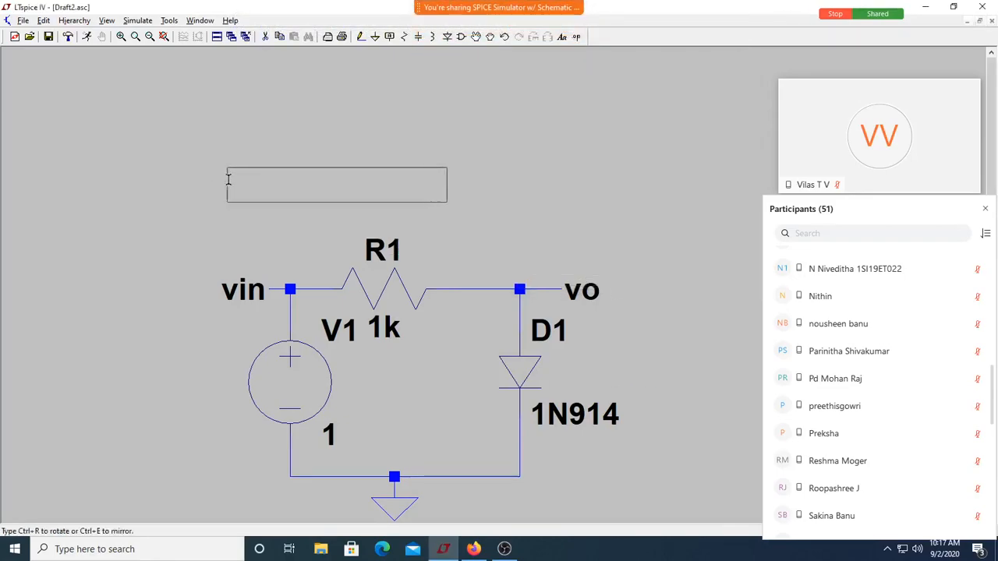
pyautogui.click(268, 165)
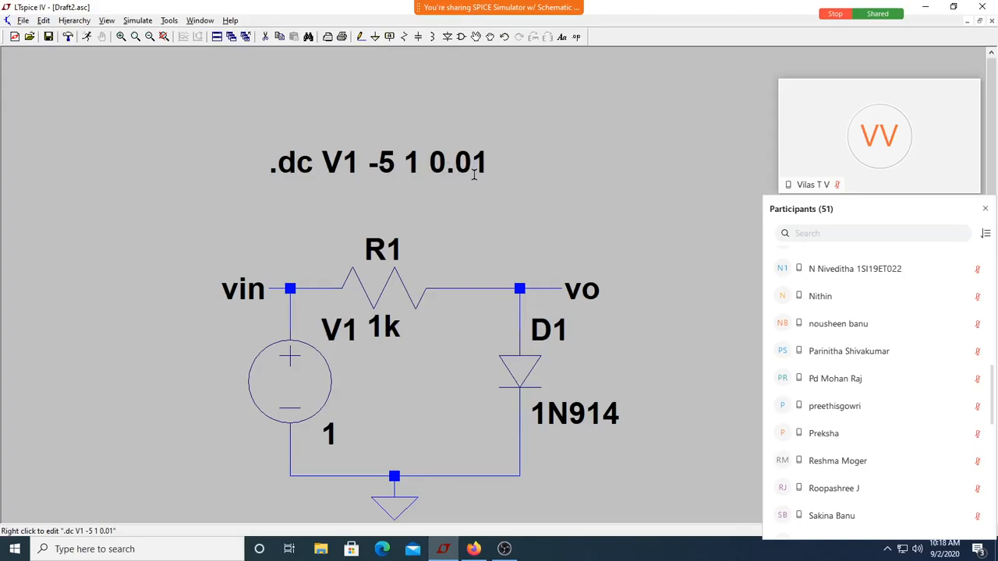
pyautogui.click(88, 36)
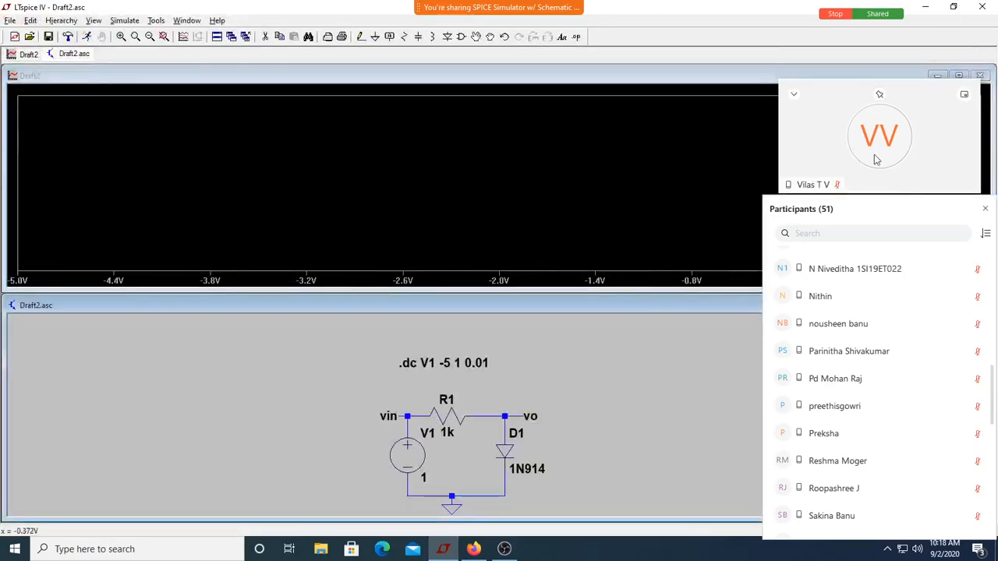
# Collapse the meeting's video panel and move the participants list clear of the plot window
pyautogui.click(795, 94)
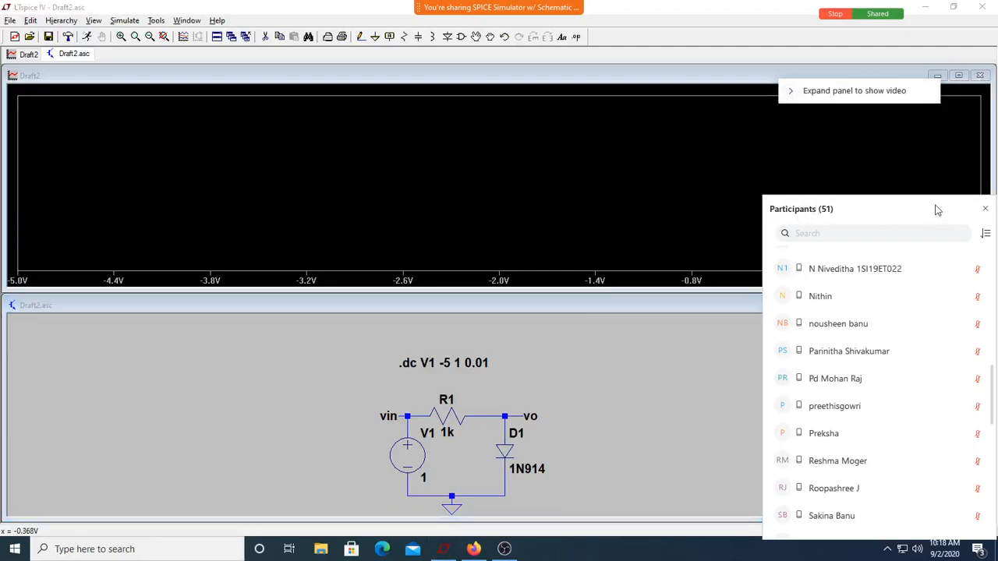
pyautogui.moveTo(938, 211); pyautogui.dragTo(916, 480)
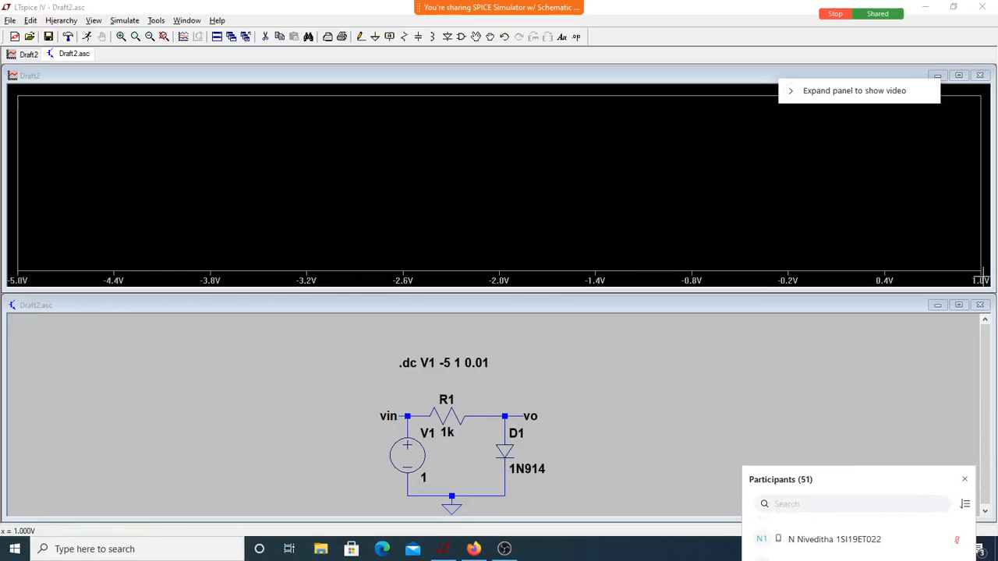
pyautogui.moveTo(901, 481); pyautogui.dragTo(894, 447)
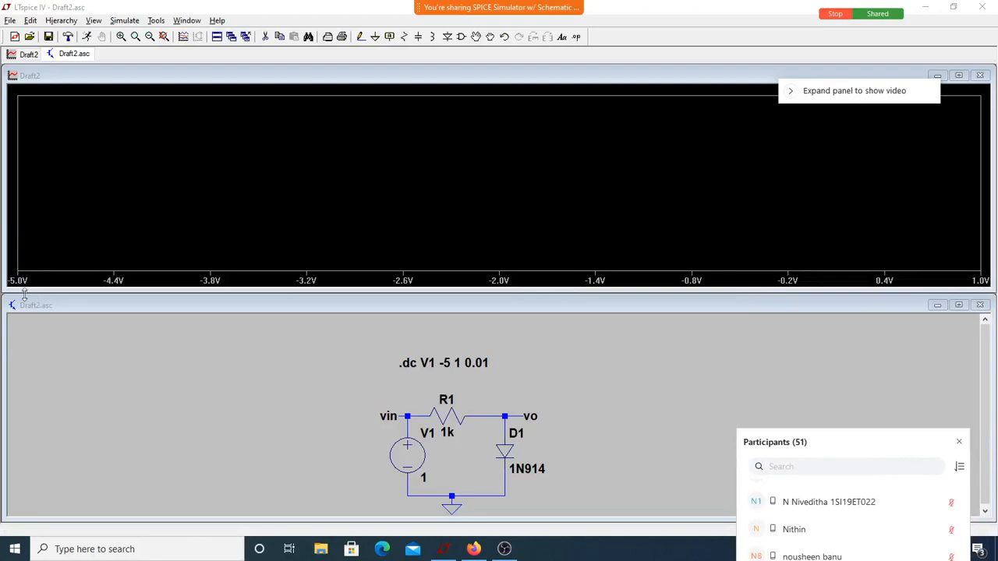
# Enlarge the empty plot to examine its voltage axis, and restore the tiled view of plot and schematic
pyautogui.click(381, 76)
pyautogui.doubleClick(381, 76)
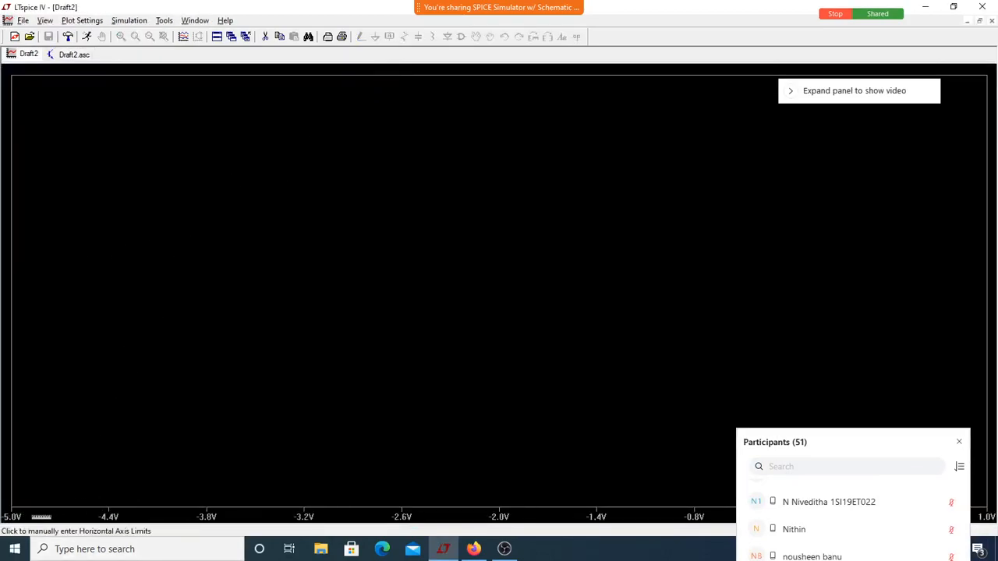
pyautogui.moveTo(855, 444); pyautogui.dragTo(837, 151)
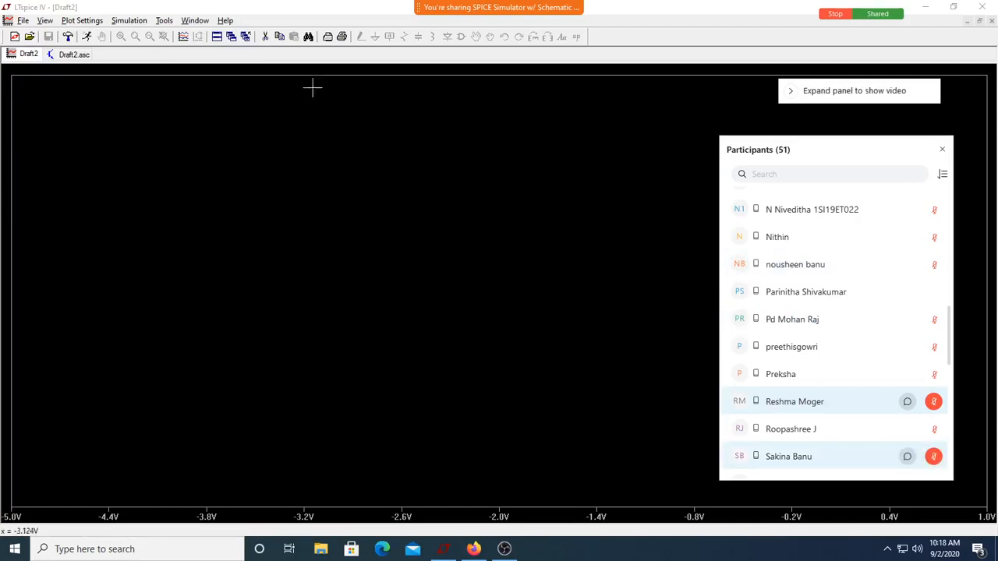
pyautogui.click(218, 38)
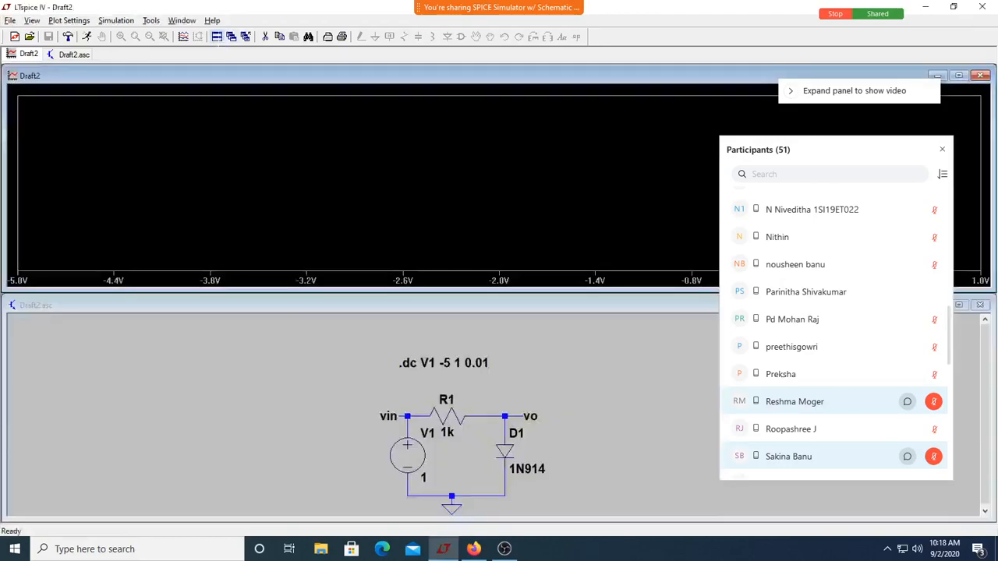
# Set the value of source V1 to 4 and rerun the simulation
pyautogui.rightClick(424, 481)
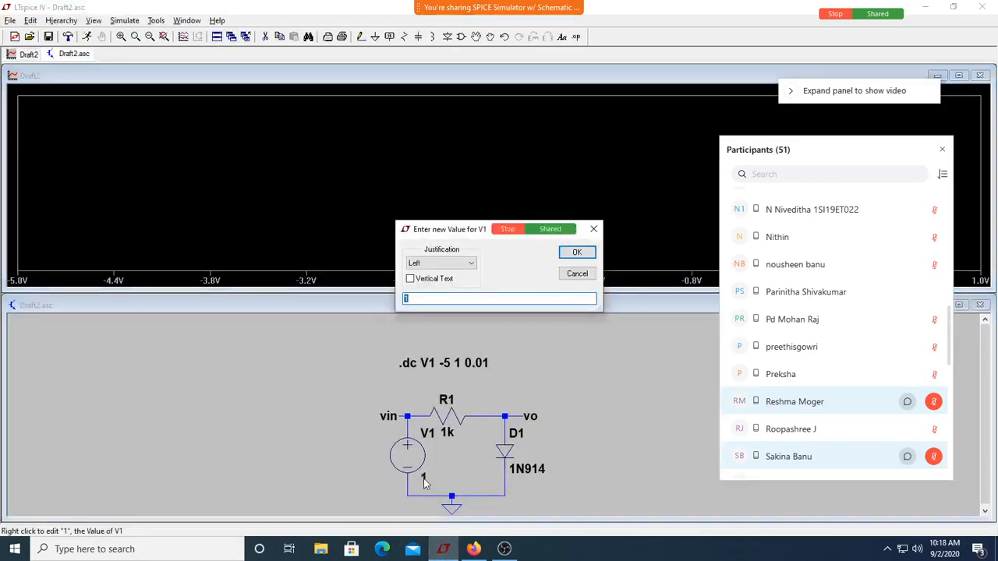
pyautogui.write('4')
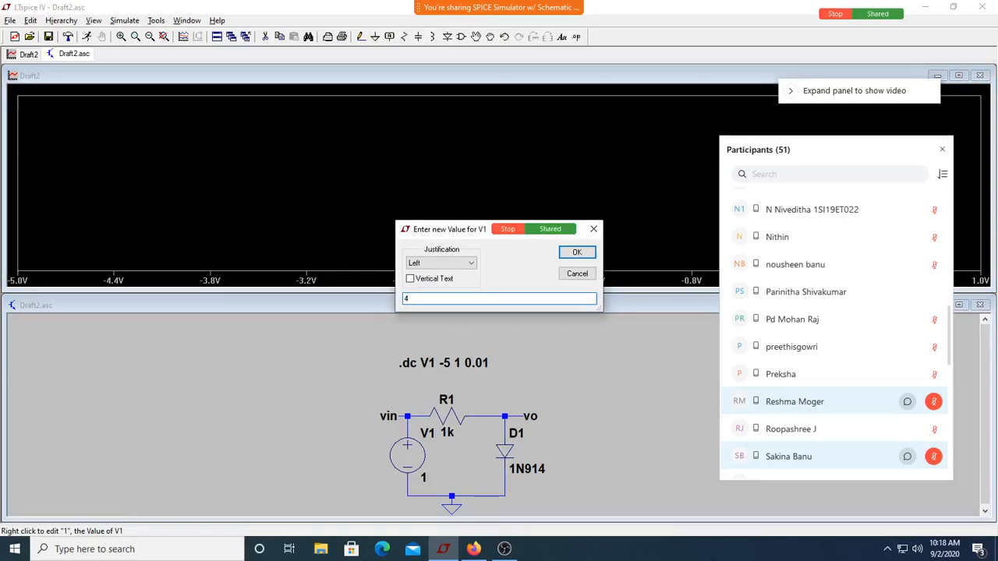
pyautogui.press('Return')
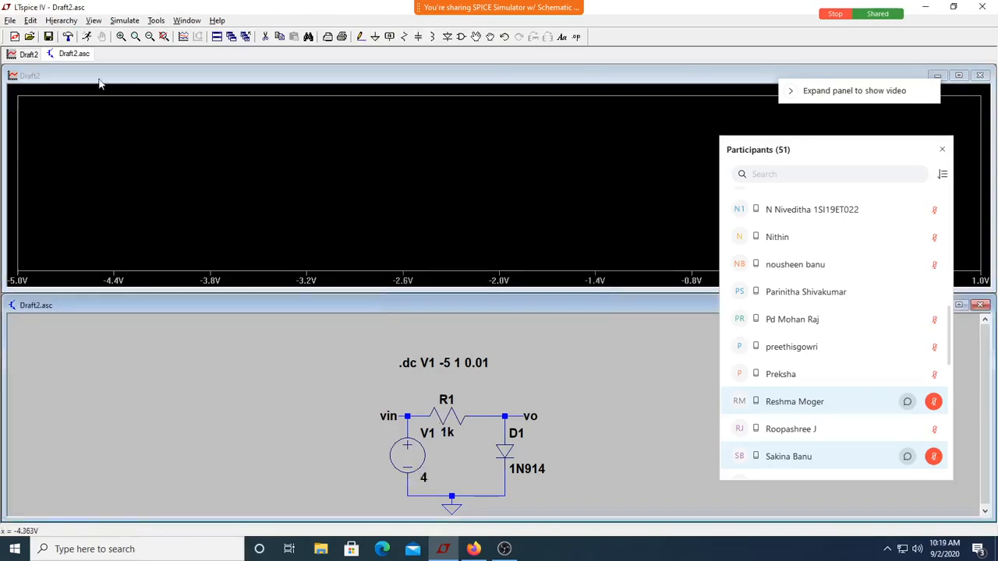
pyautogui.click(87, 39)
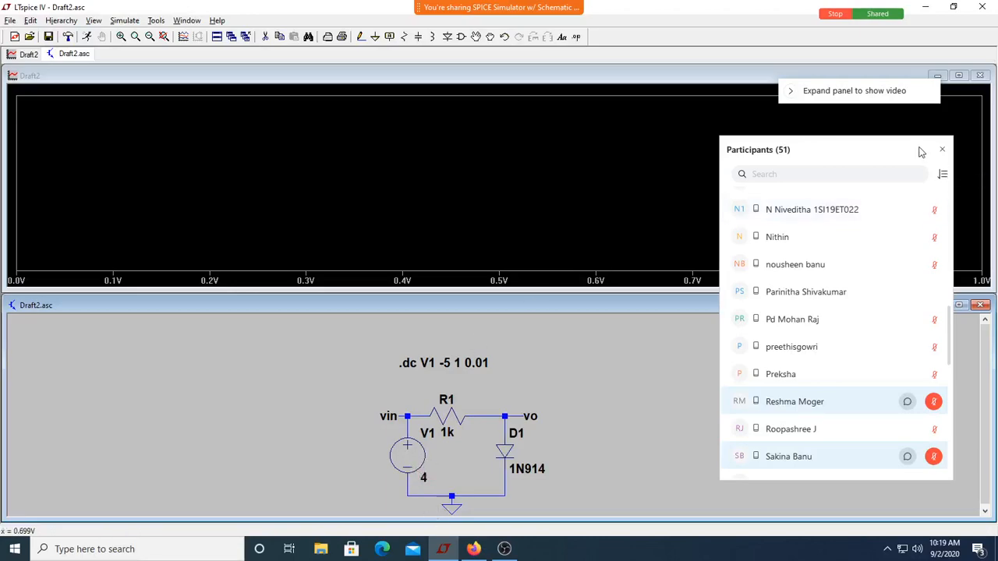
# Clear the participants list off the plot, close the plot window and rerun the DC sweep for a fresh plot
pyautogui.moveTo(890, 152); pyautogui.dragTo(888, 418)
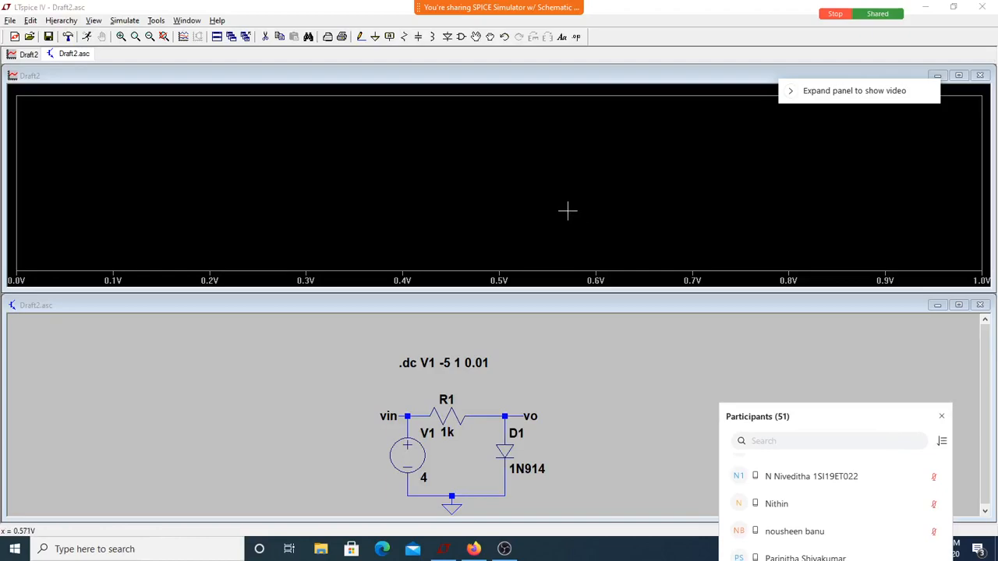
pyautogui.rightClick(568, 206)
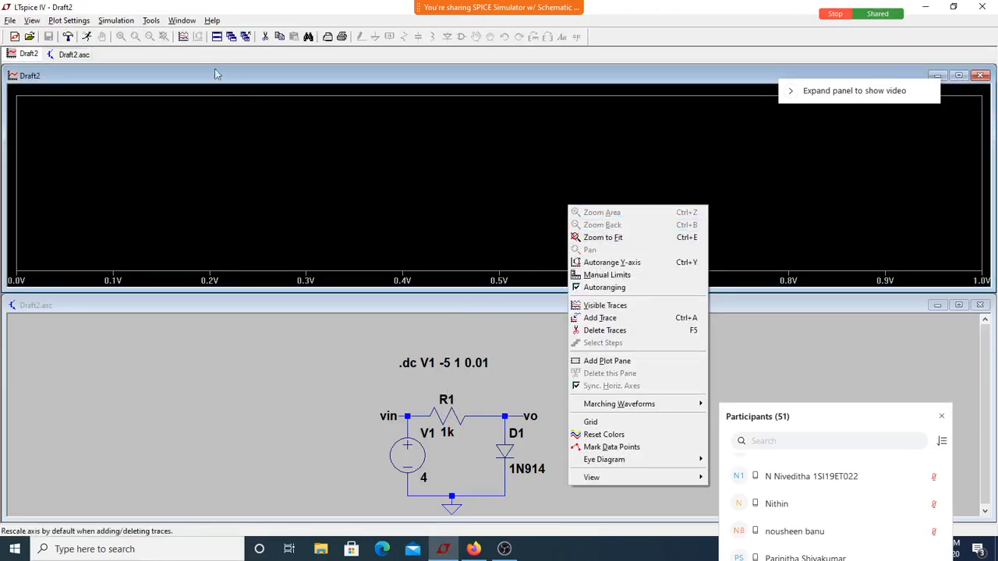
pyautogui.click(980, 76)
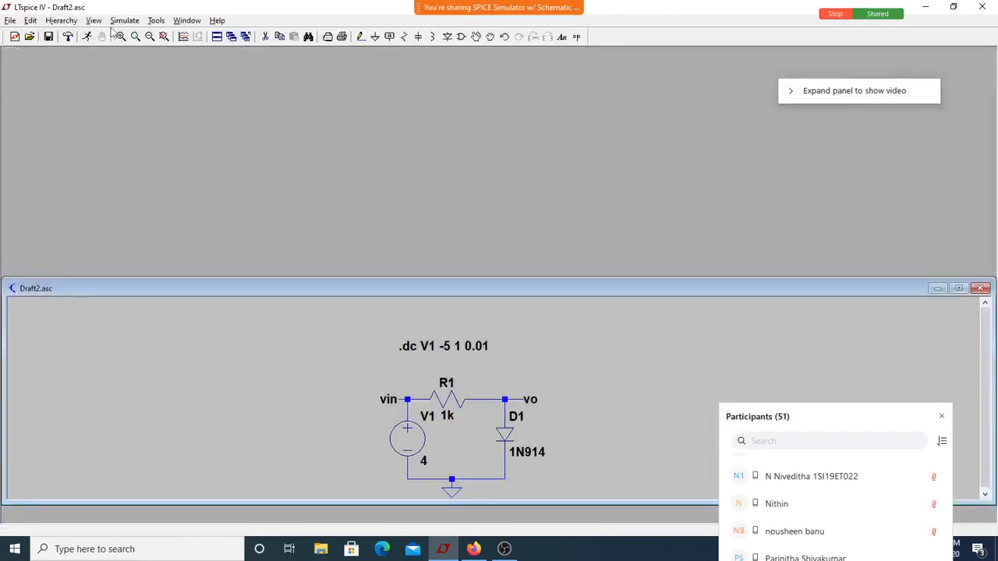
pyautogui.click(89, 38)
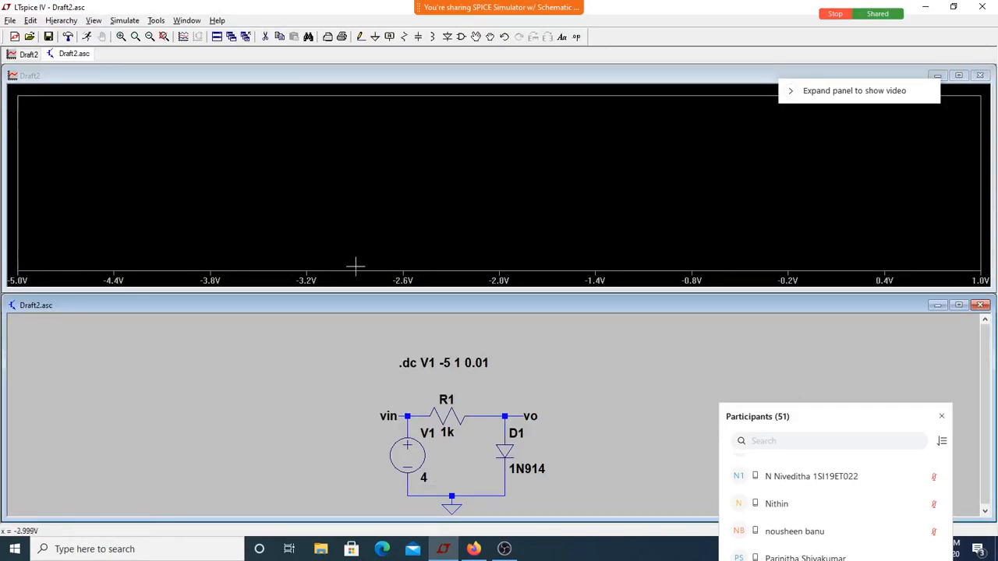
# View the fresh plot at full size with the participants list moved off its axis, and tile it with the schematic again
pyautogui.doubleClick(683, 76)
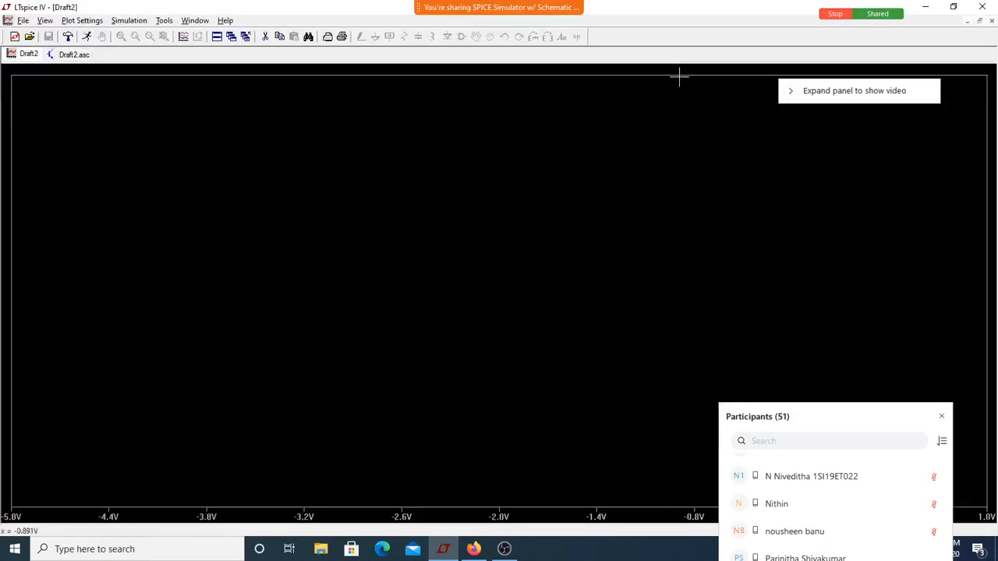
pyautogui.moveTo(868, 408); pyautogui.dragTo(837, 148)
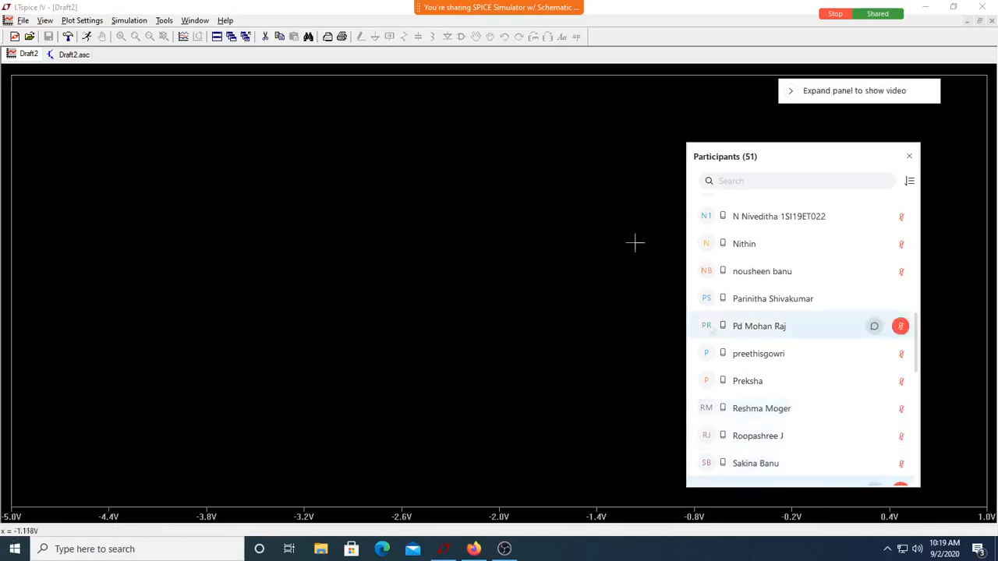
pyautogui.click(217, 37)
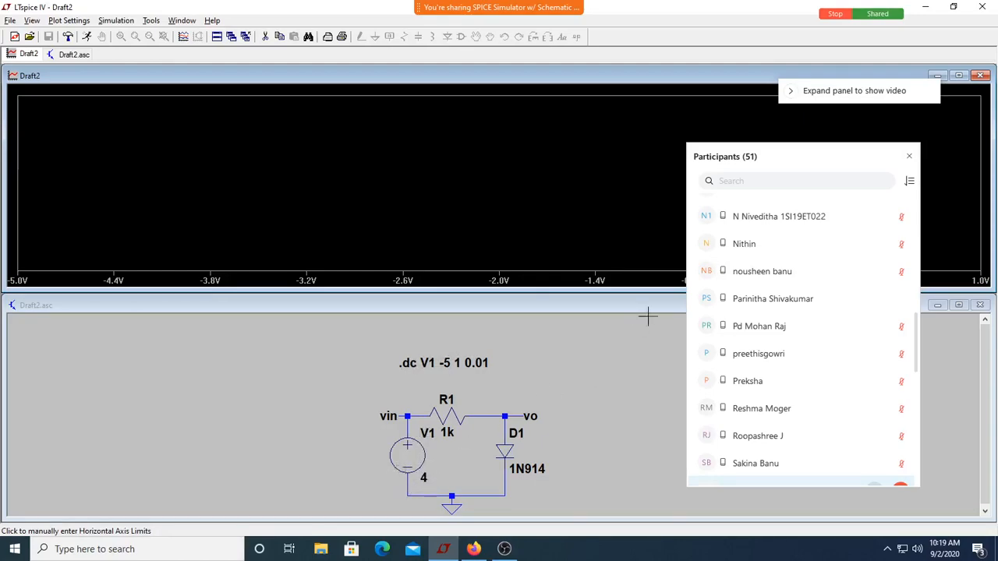
# Look through the earlier entries of the meeting's participants list and close the list
pyautogui.scroll(3, 770, 343)
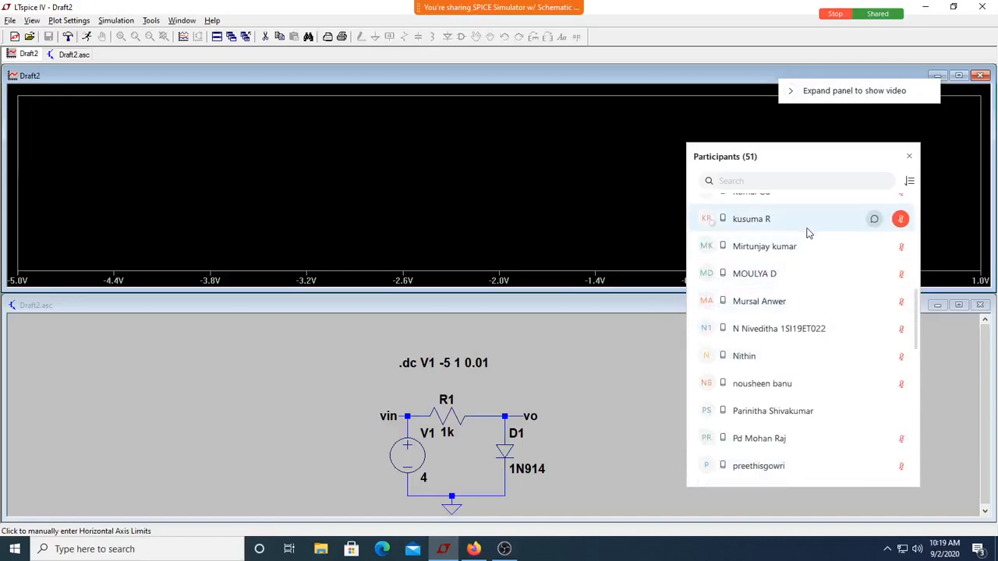
pyautogui.scroll(1, 803, 226)
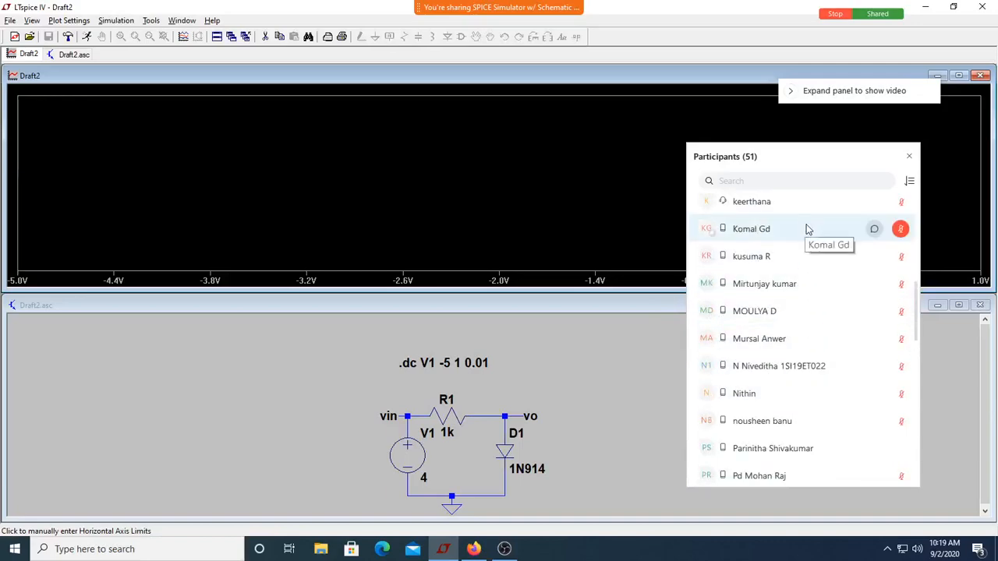
pyautogui.scroll(1, 805, 226)
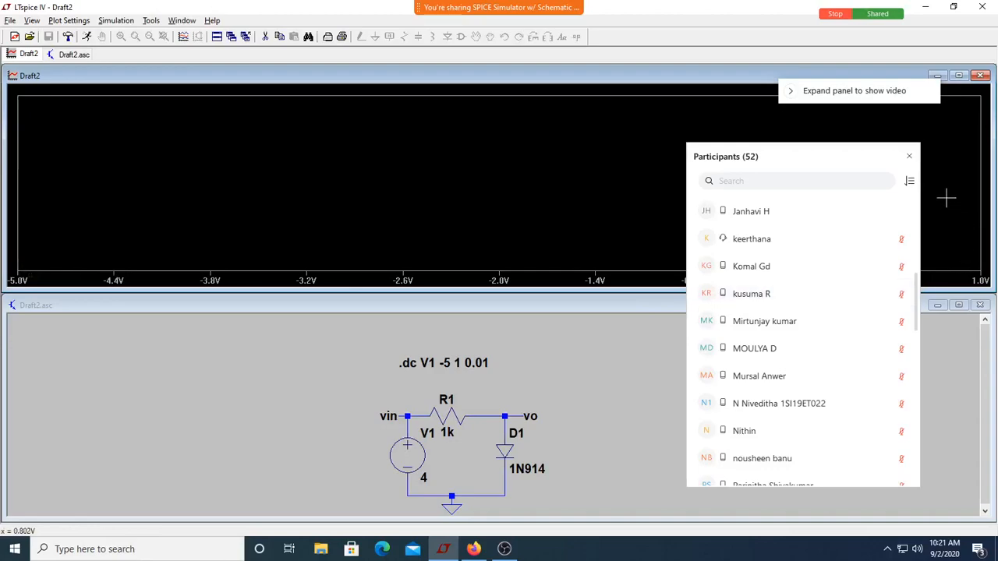
pyautogui.click(910, 157)
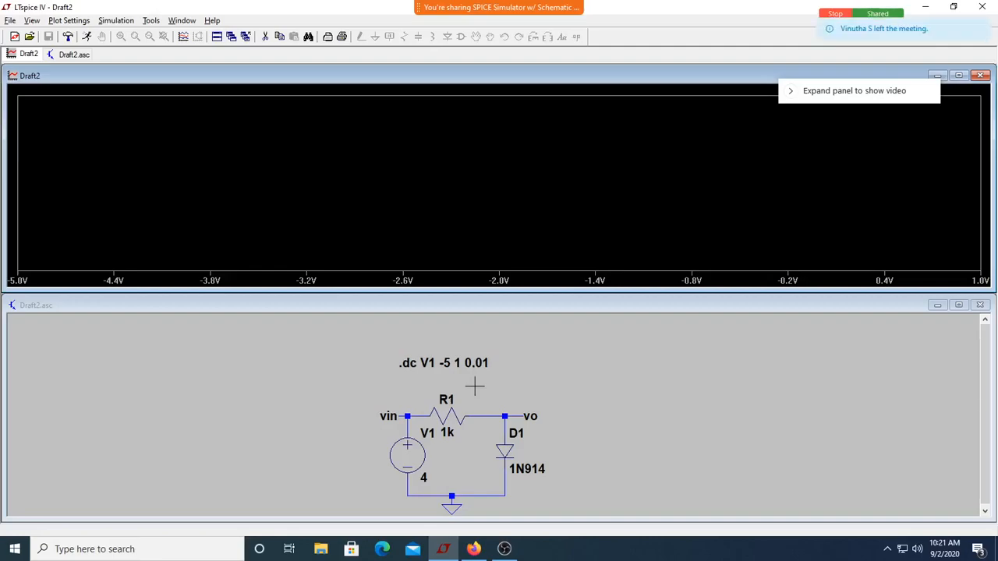
# Maximise the plot and set the quantity plotted on its horizontal axis to V(vo)
pyautogui.doubleClick(486, 81)
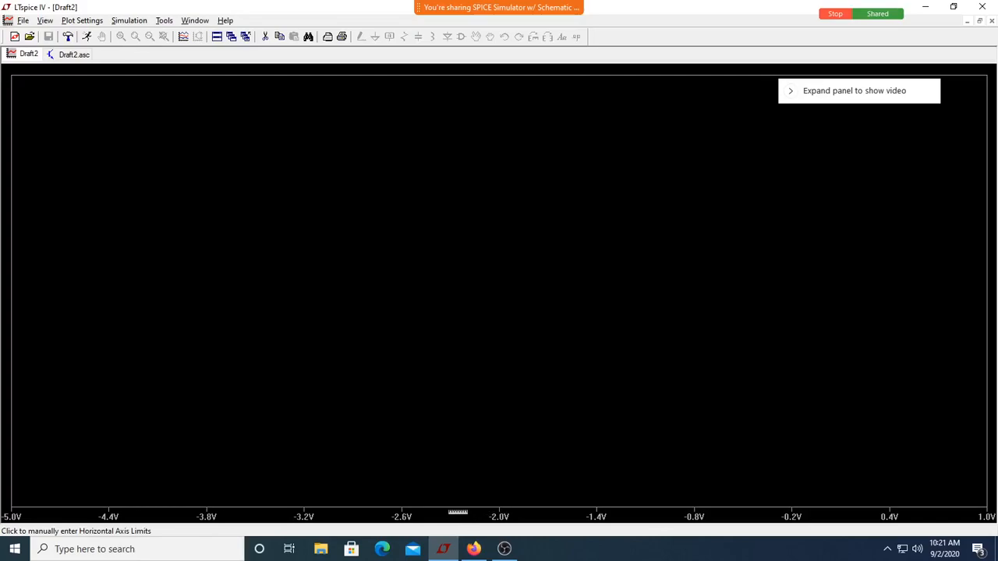
pyautogui.rightClick(459, 513)
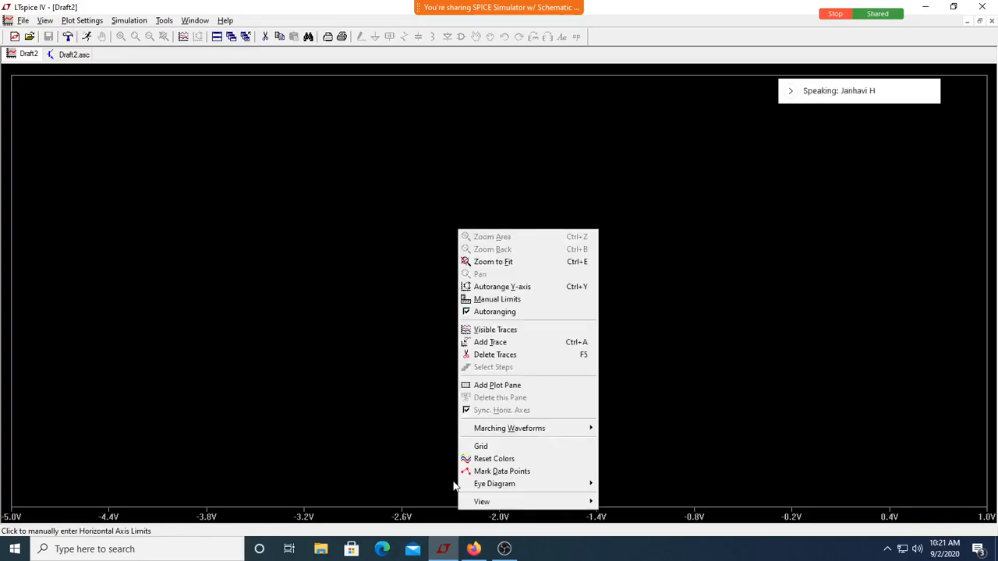
pyautogui.click(440, 518)
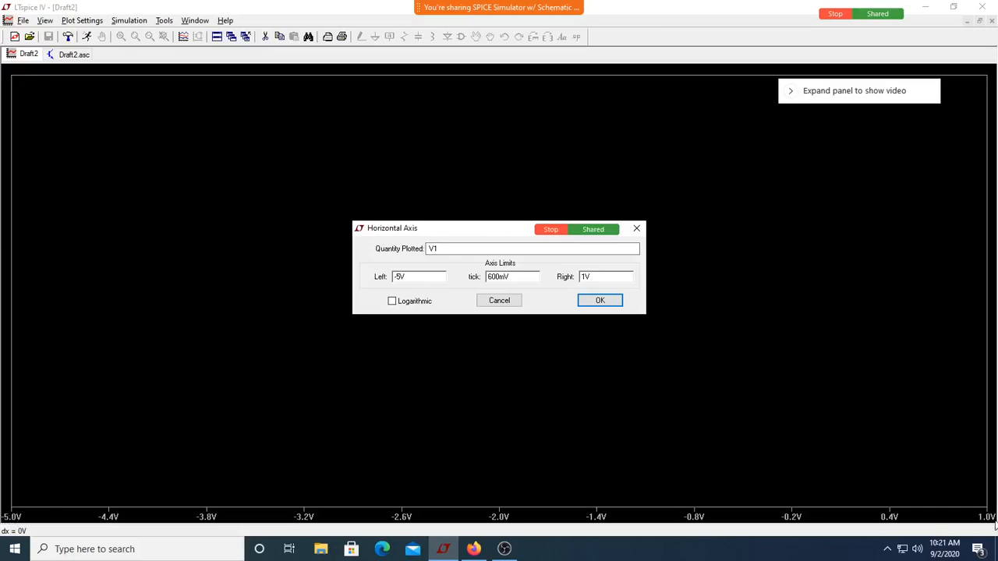
pyautogui.doubleClick(447, 249)
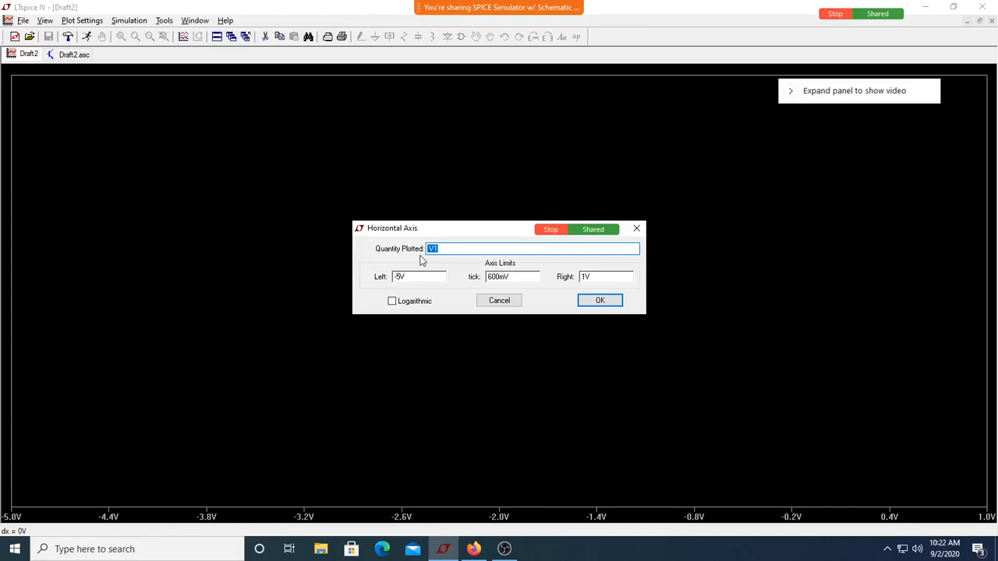
pyautogui.write('V')
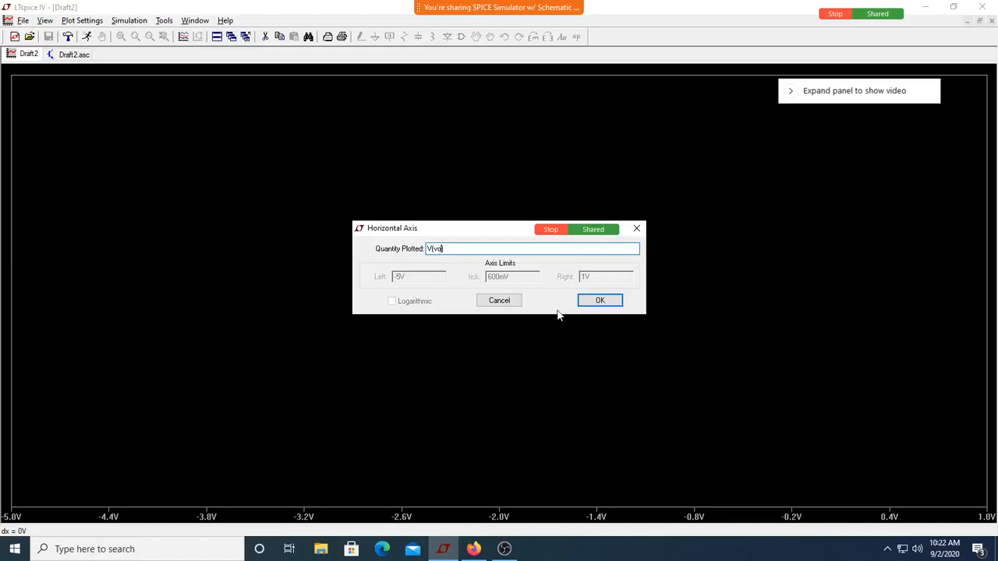
pyautogui.click(601, 304)
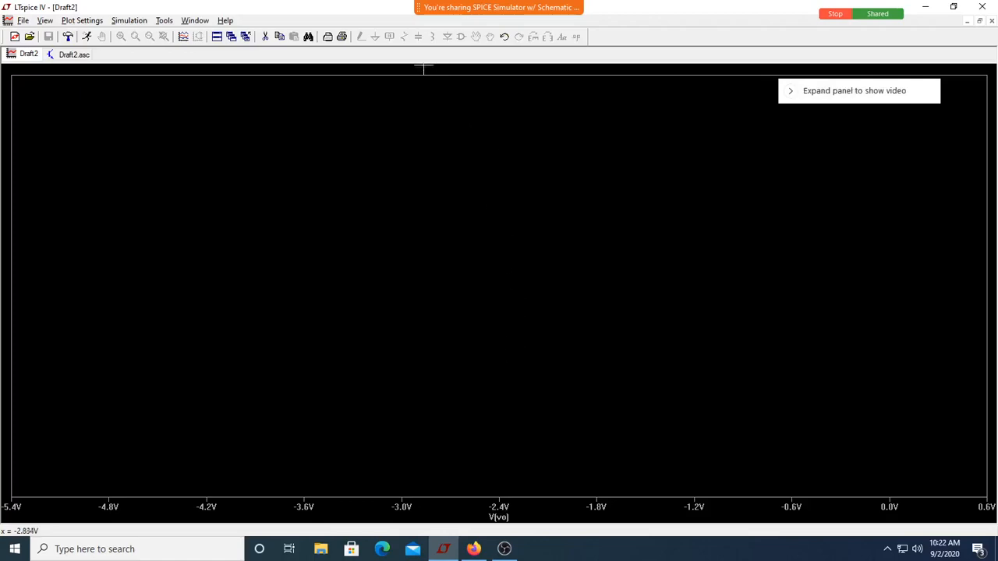
# Tile the plot with the schematic and add the diode current I(D1) as a trace against V(vo)
pyautogui.click(218, 39)
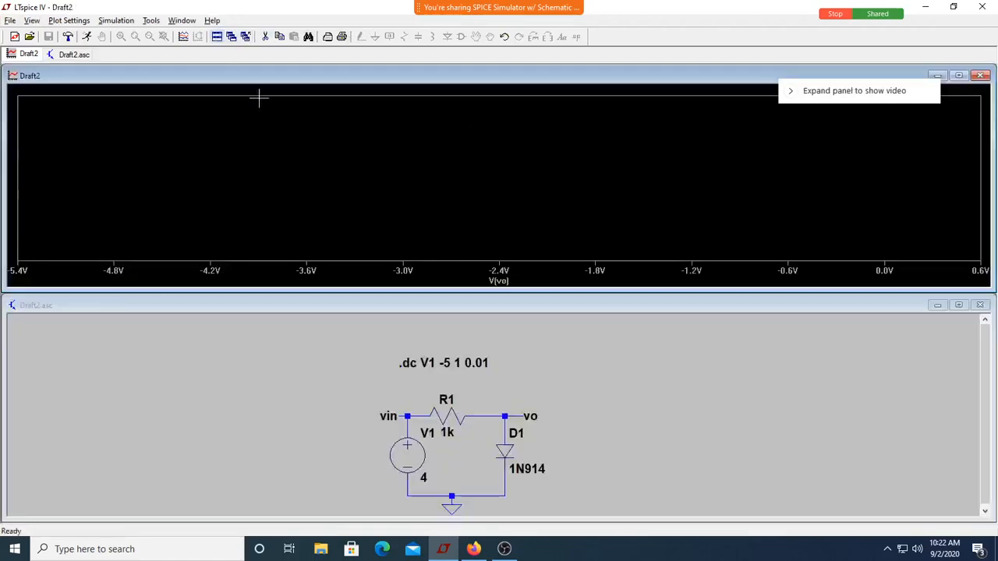
pyautogui.click(579, 378)
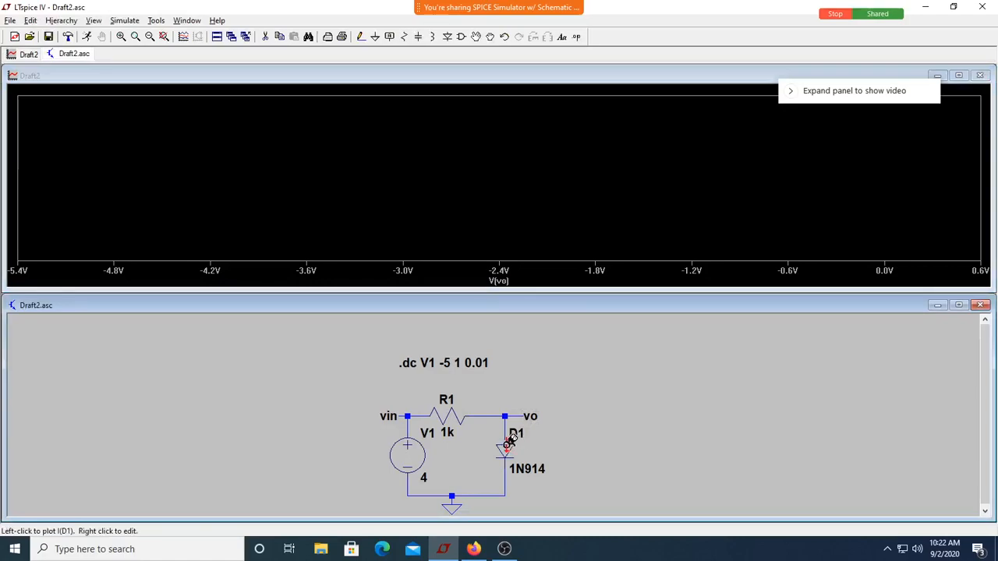
pyautogui.rightClick(541, 172)
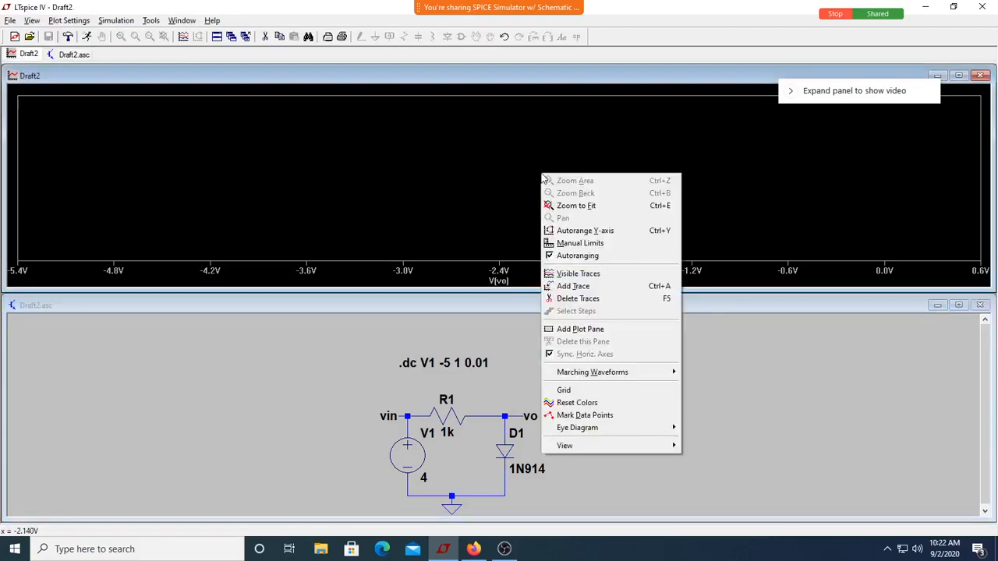
pyautogui.click(606, 289)
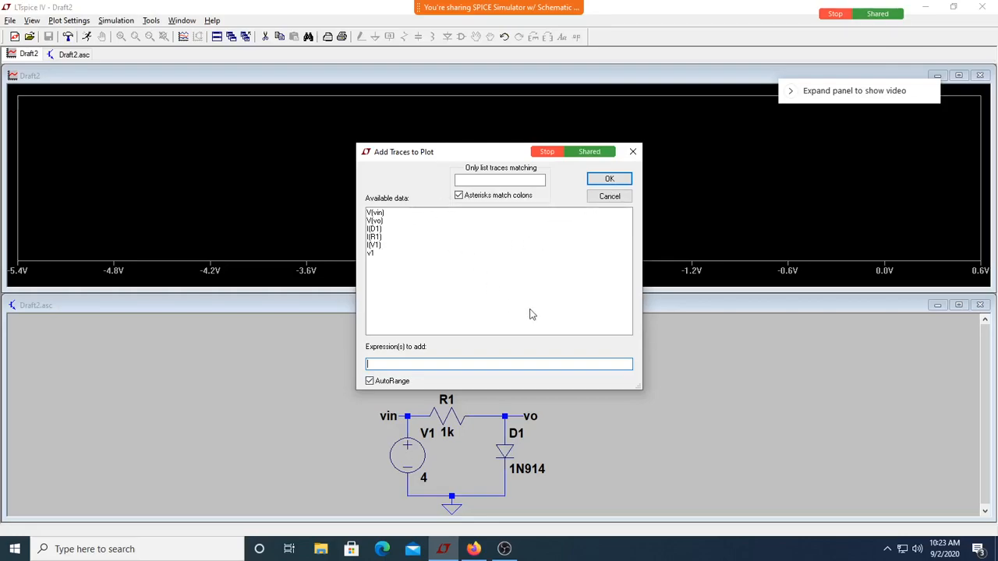
pyautogui.doubleClick(376, 228)
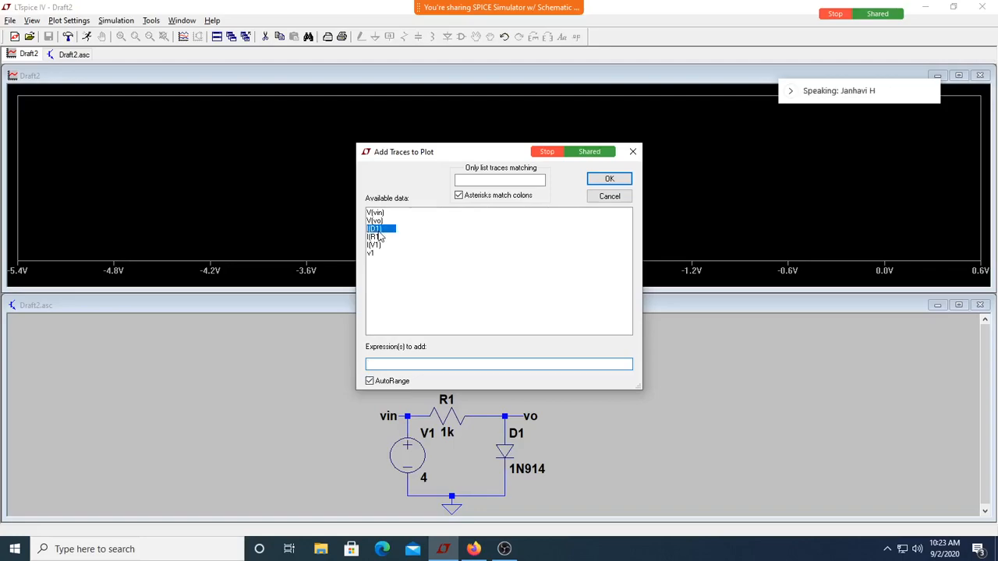
# Maximise the plot, zoom in on the rising part of the I(D1) curve, and tile it with the schematic again
pyautogui.click(958, 75)
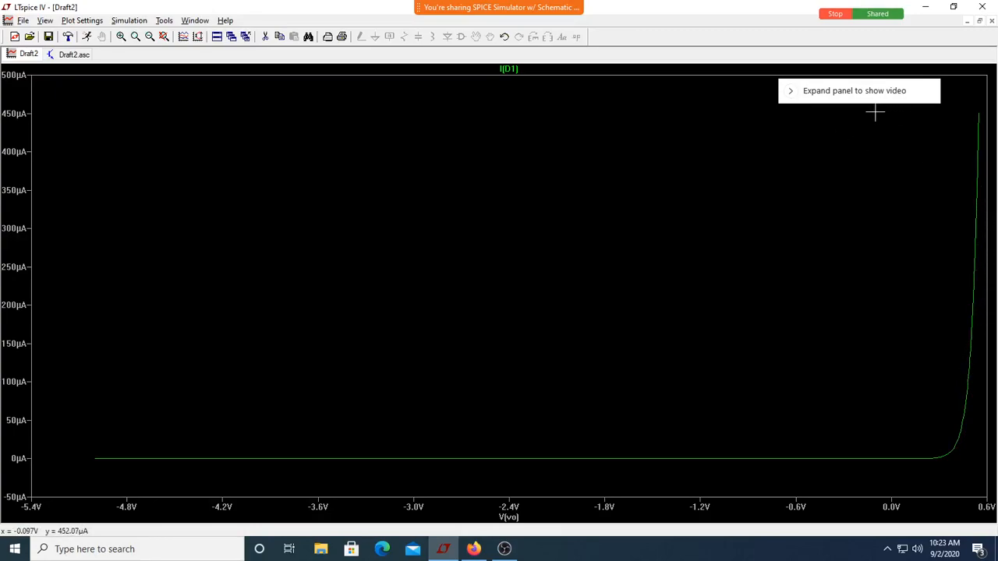
pyautogui.moveTo(855, 109); pyautogui.dragTo(987, 497)
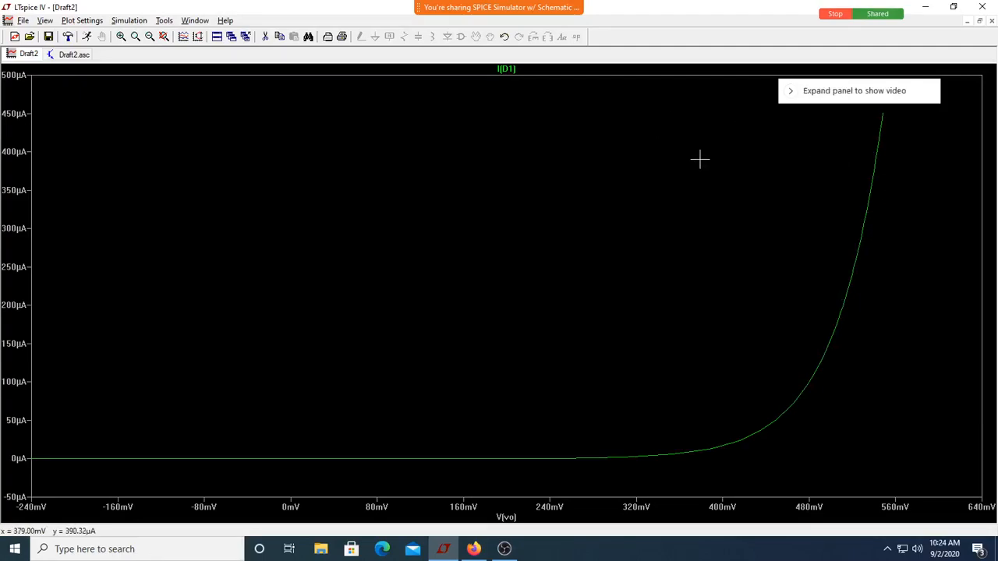
pyautogui.click(216, 36)
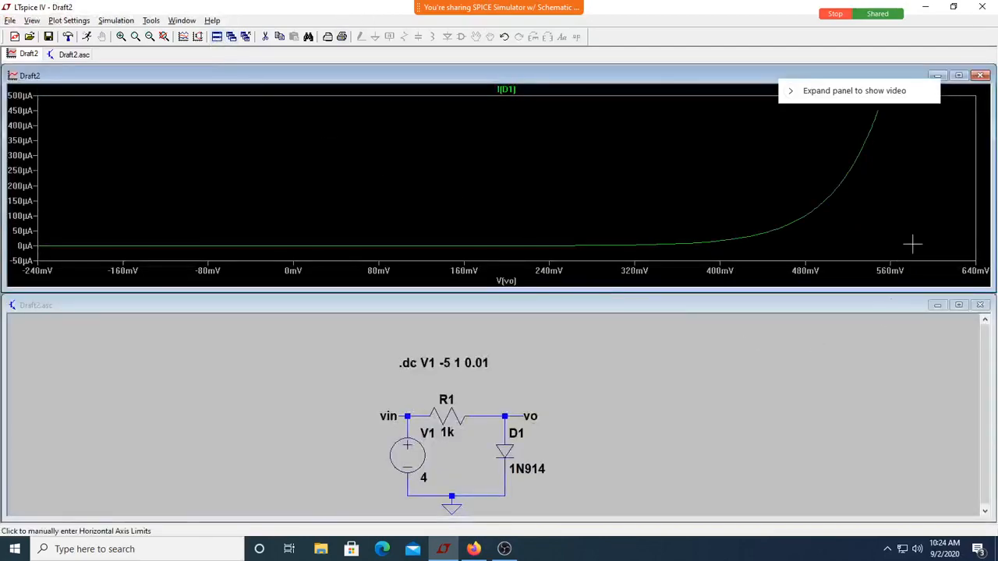
# Close the plot window, maximise the schematic and look through the meeting's participants list
pyautogui.click(981, 75)
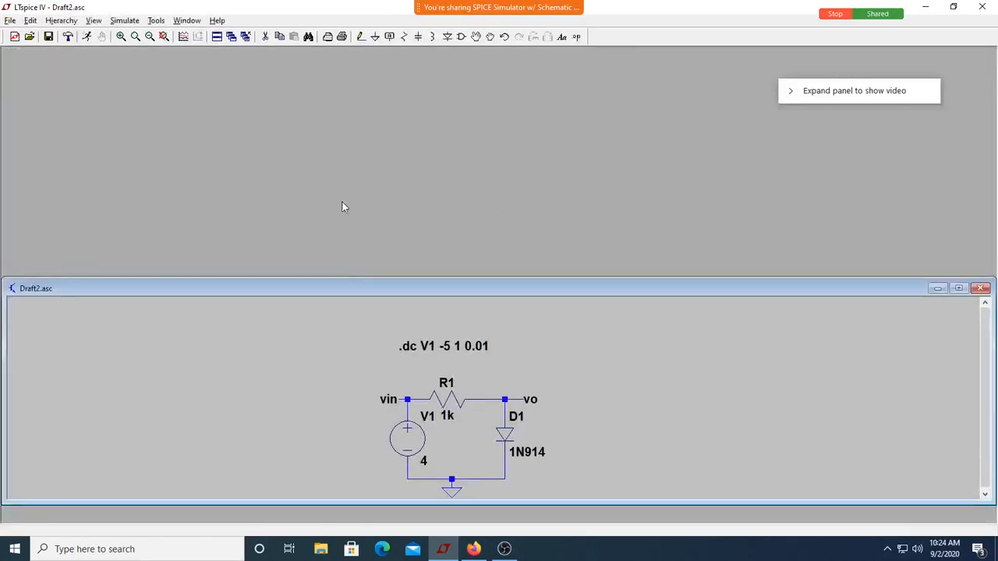
pyautogui.click(958, 288)
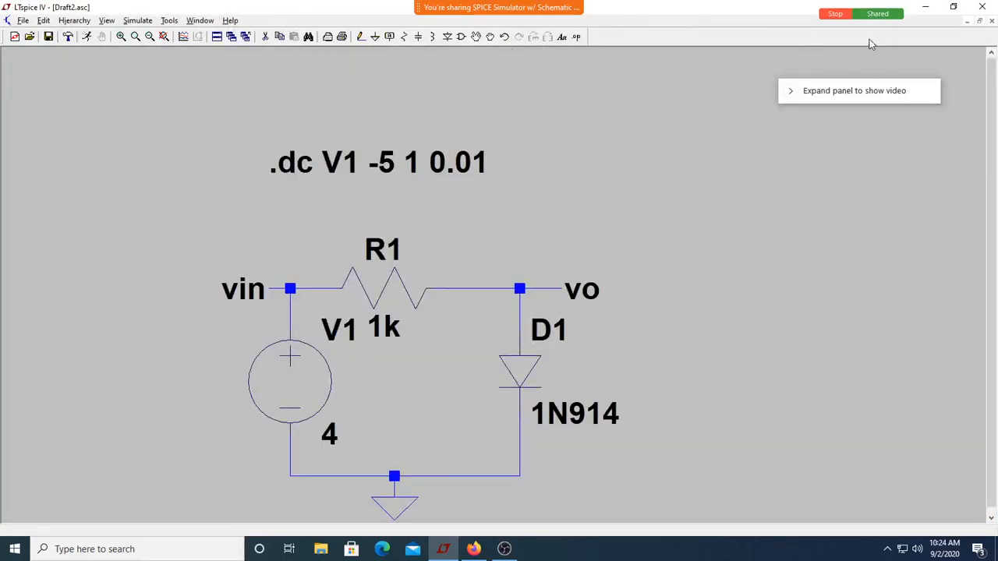
pyautogui.moveTo(535, 14)
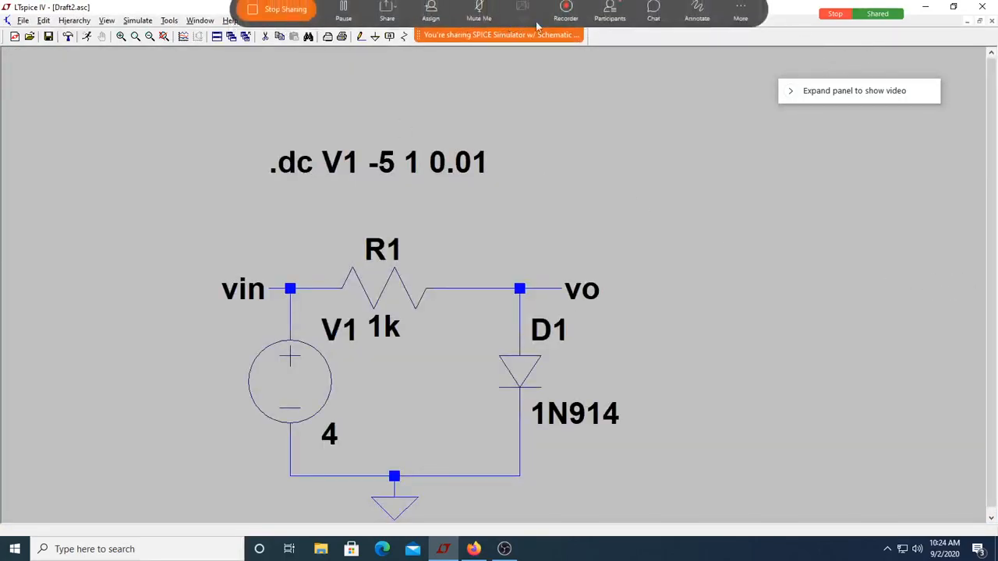
pyautogui.click(610, 21)
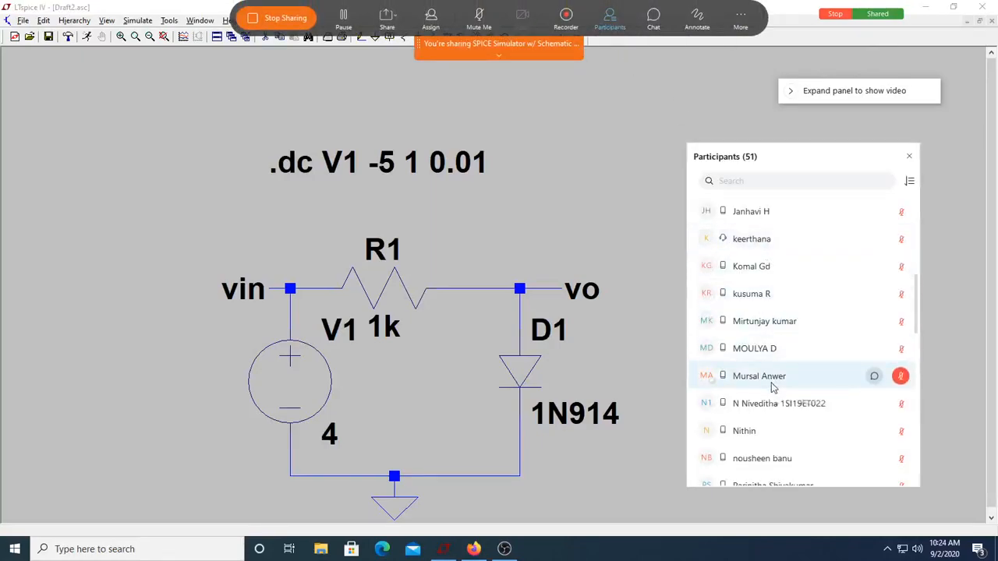
pyautogui.scroll(-3, 772, 386)
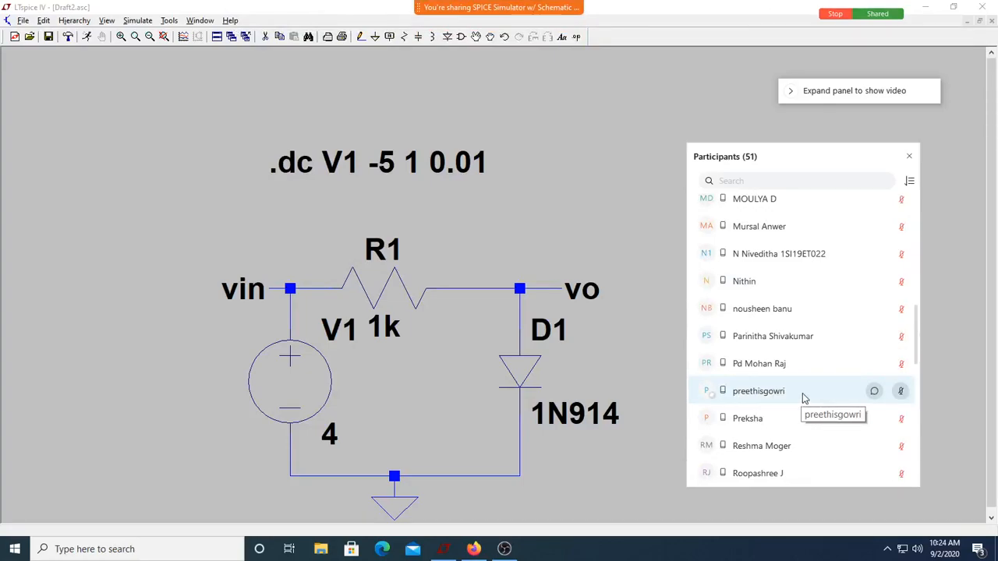
# Rerun the DC sweep and show the diode current I(D1) on a maximised plot, clear of the participants list
pyautogui.click(87, 38)
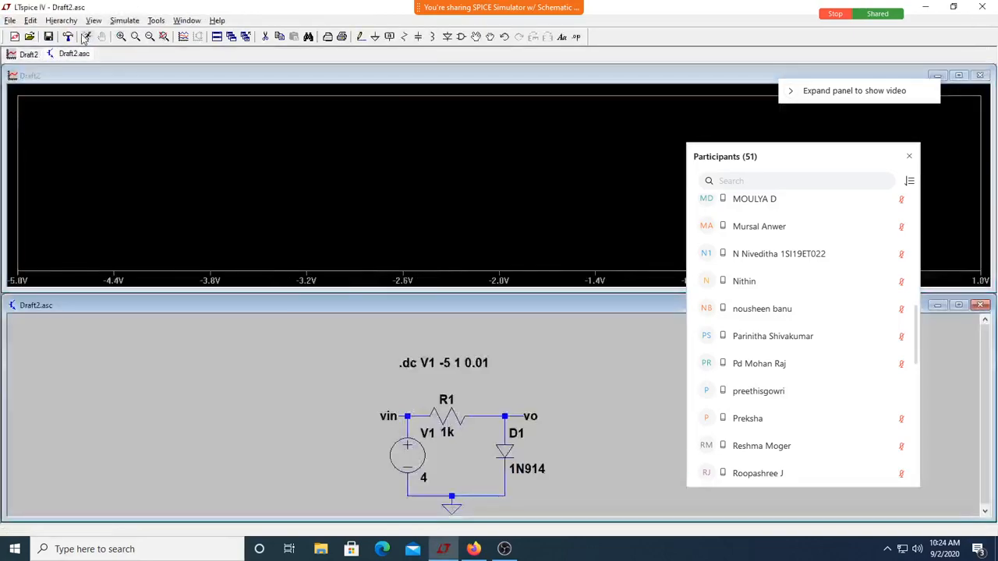
pyautogui.moveTo(793, 160); pyautogui.dragTo(931, 409)
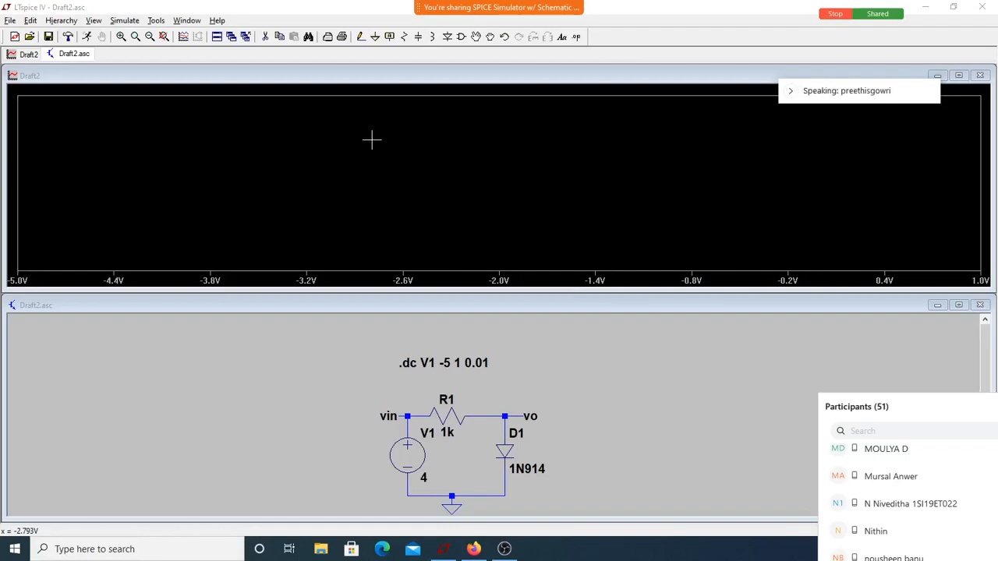
pyautogui.click(507, 444)
pyautogui.doubleClick(761, 75)
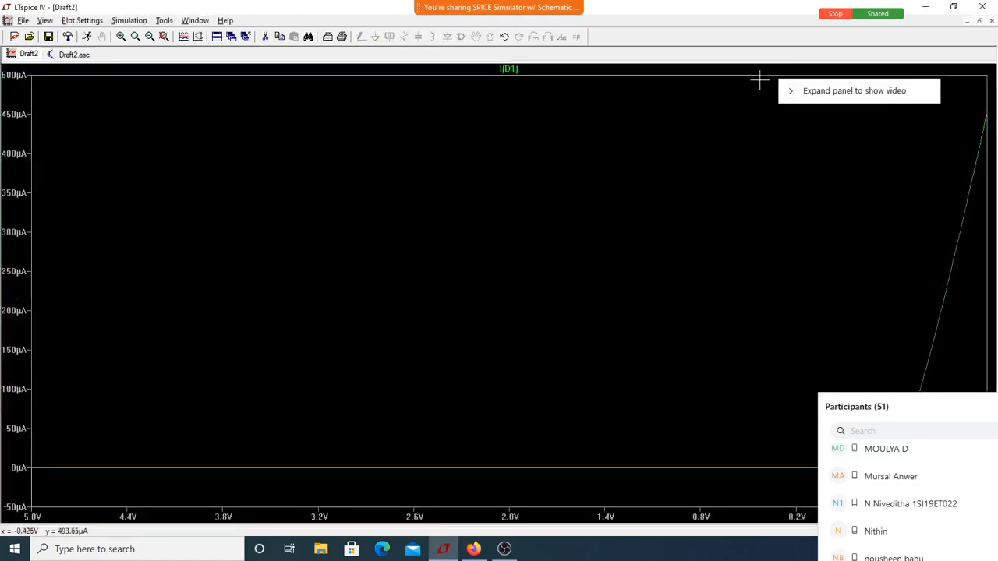
pyautogui.moveTo(928, 410); pyautogui.dragTo(427, 548)
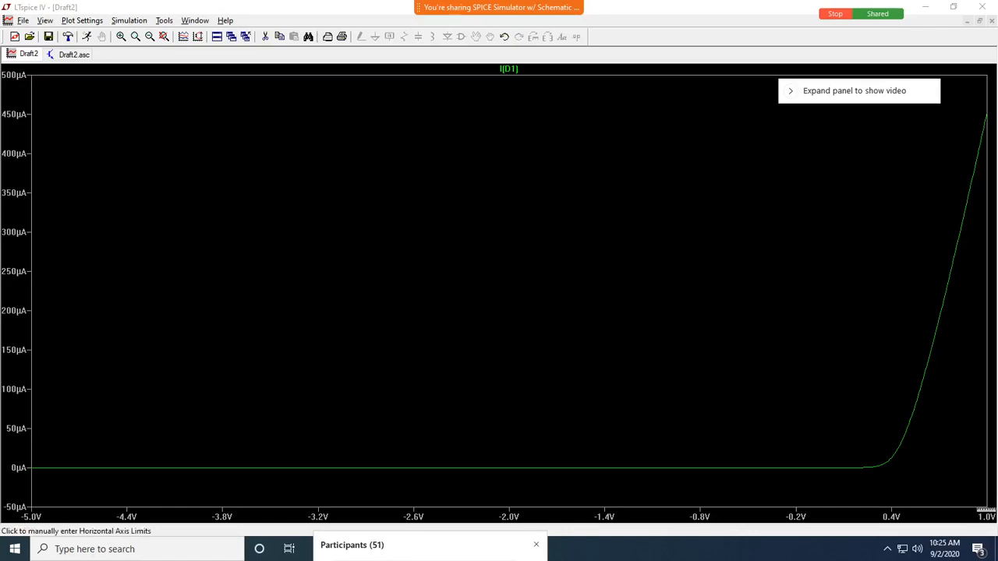
# Set the stop value of the V1 DC sweep to 5 and rerun the simulation
pyautogui.click(217, 36)
pyautogui.click(472, 355)
pyautogui.rightClick(472, 354)
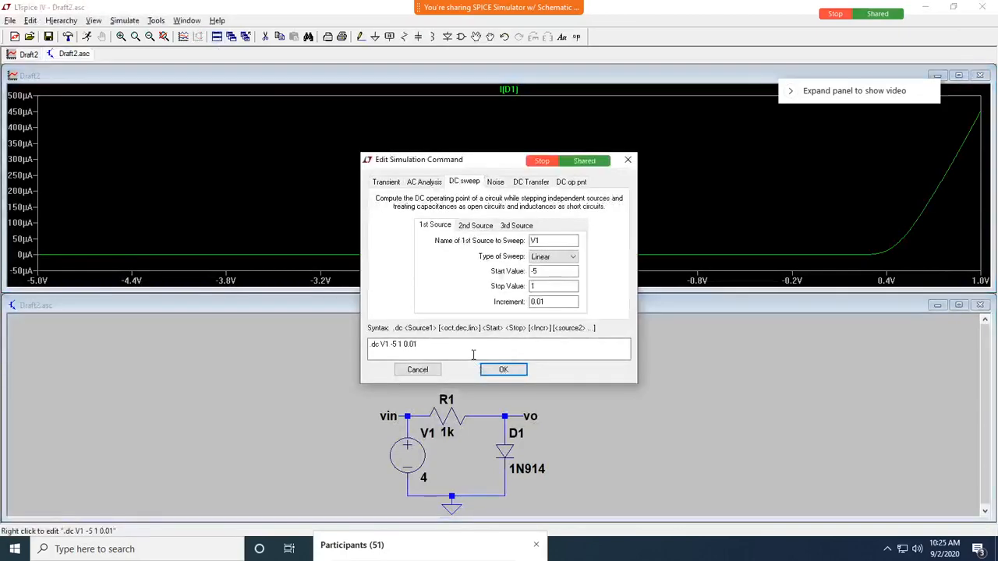
pyautogui.moveTo(537, 286); pyautogui.dragTo(517, 295)
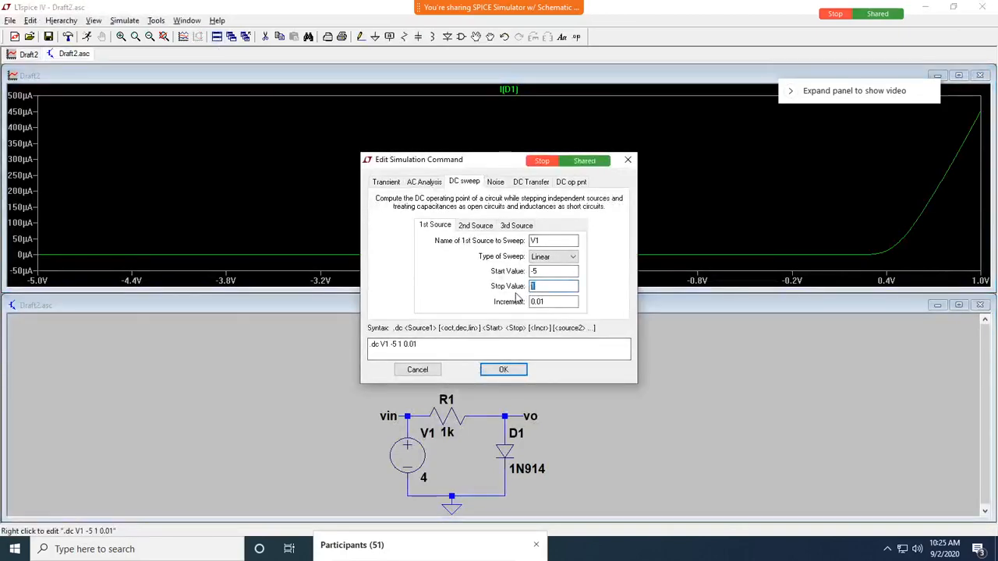
pyautogui.write('5')
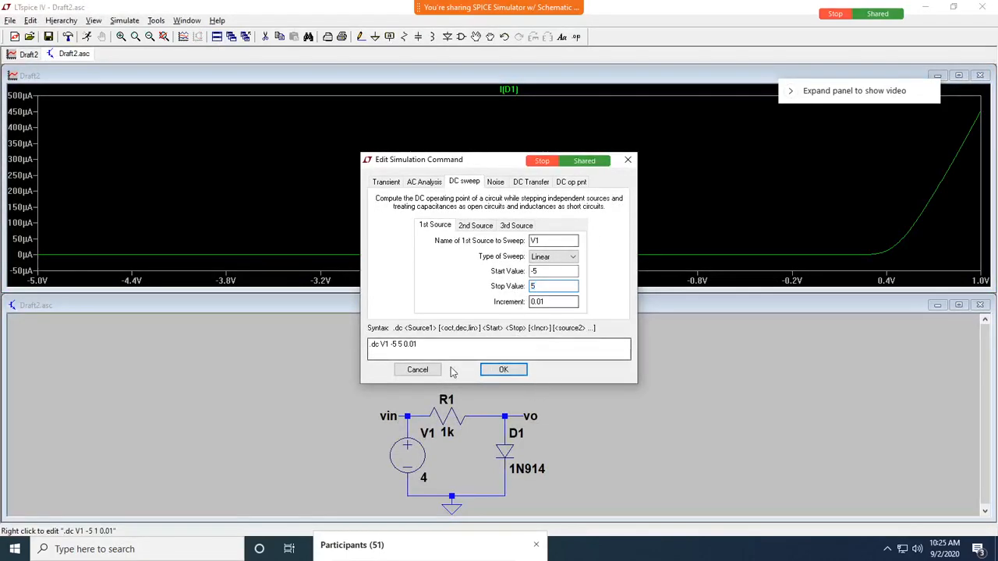
pyautogui.click(503, 369)
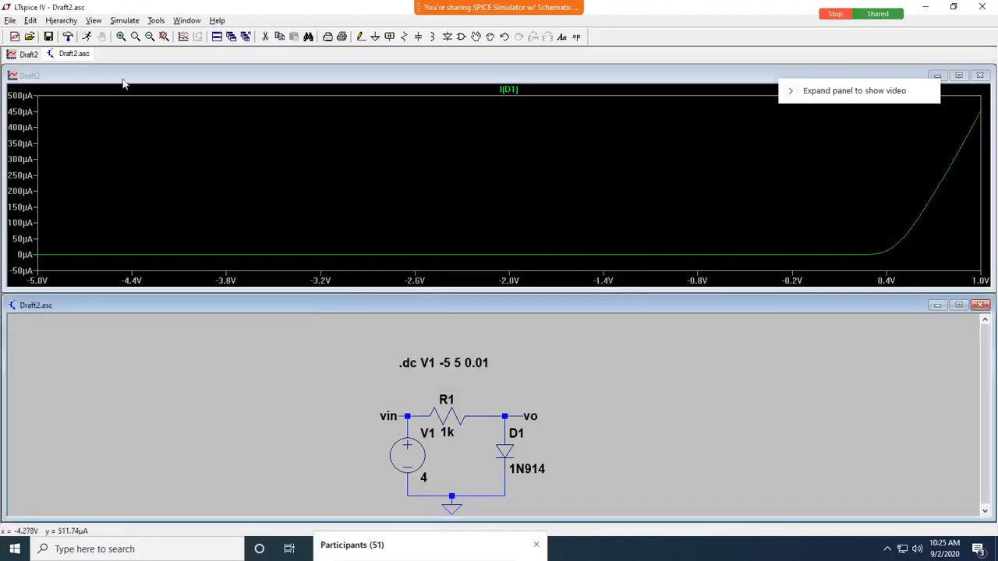
pyautogui.click(88, 37)
# Maximise the plot of the new sweep and set the horizontal axis quantity to V(vo)
pyautogui.doubleClick(497, 75)
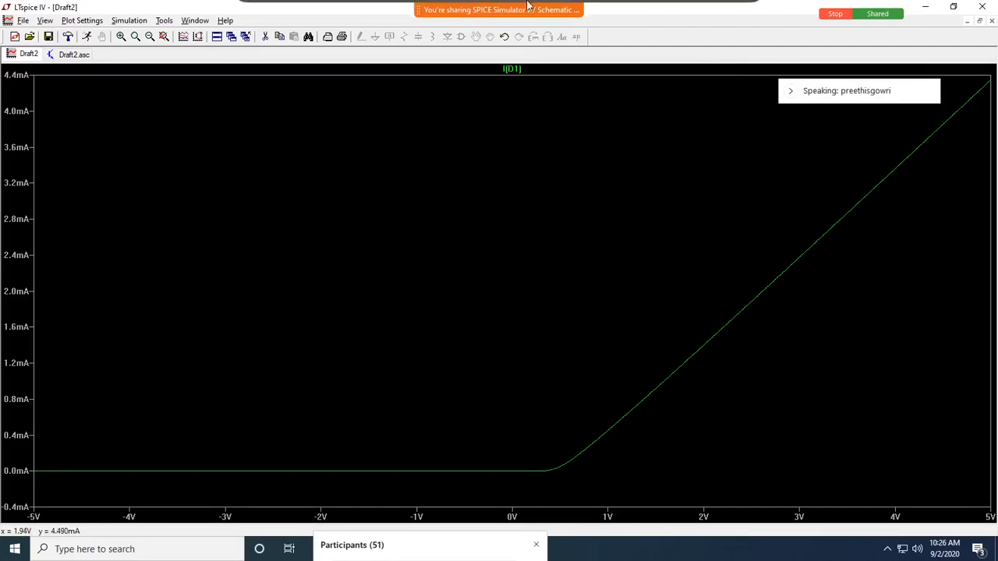
pyautogui.moveTo(499, 8)
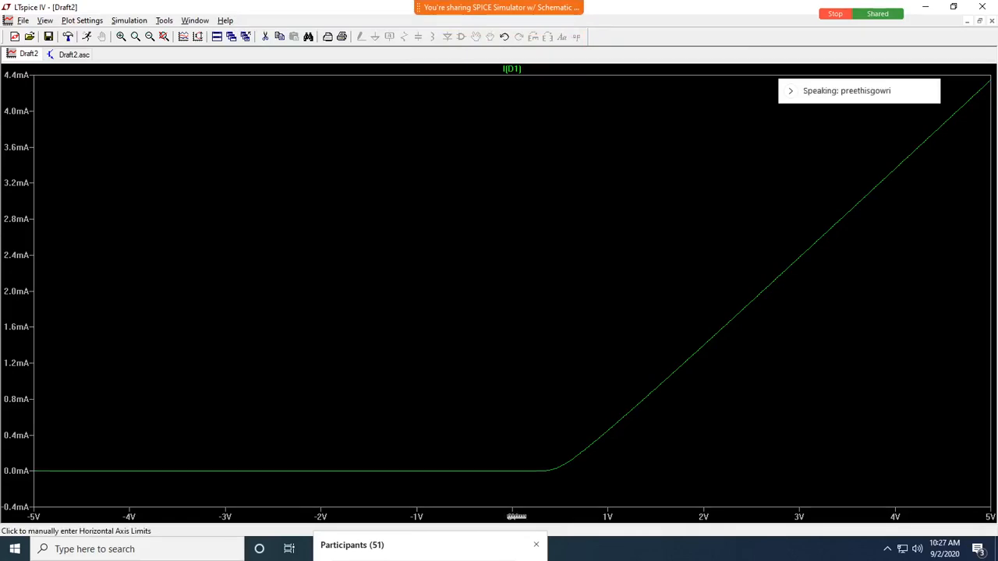
pyautogui.click(516, 516)
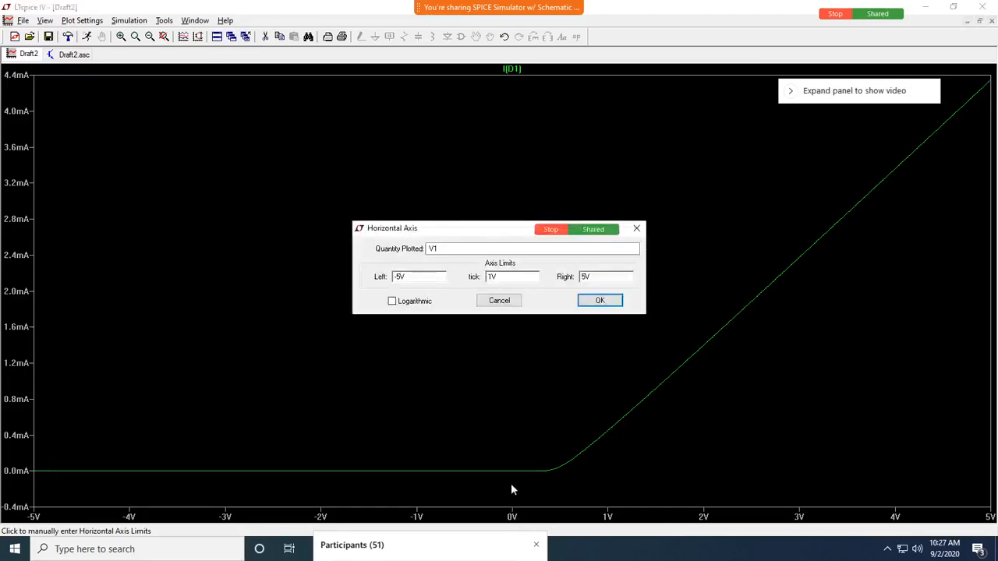
pyautogui.click(440, 247)
pyautogui.press('BackSpace')
pyautogui.write('()')
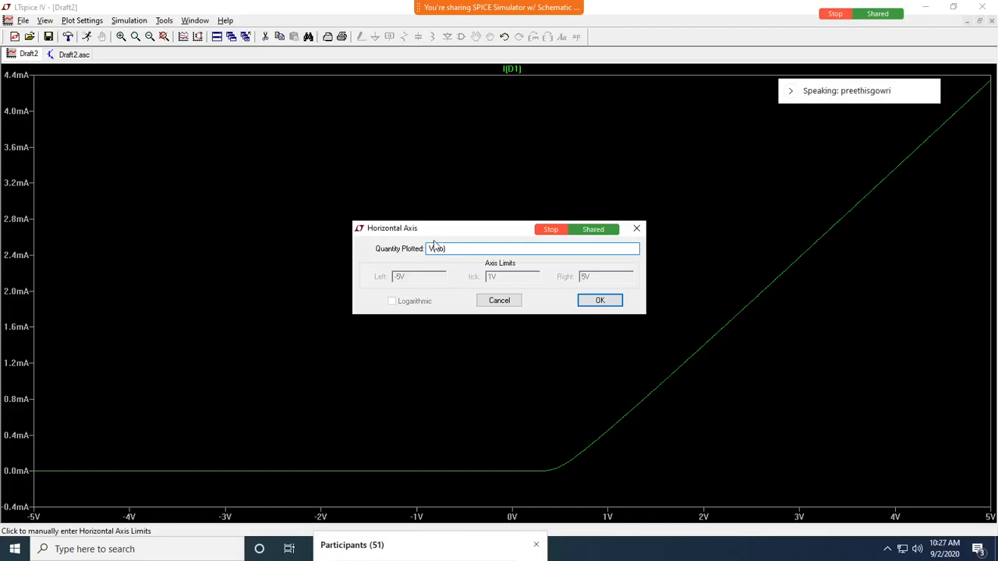
pyautogui.click(602, 304)
# Move the meeting's video panel away from the curve and view the plot both maximised and tiled with the schematic
pyautogui.moveTo(847, 98); pyautogui.dragTo(634, 203)
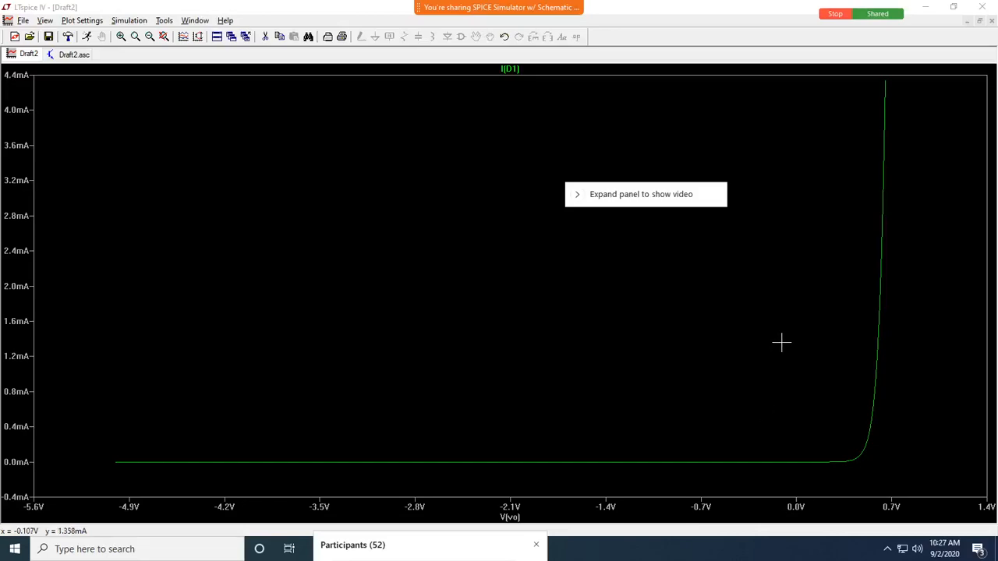
pyautogui.click(217, 37)
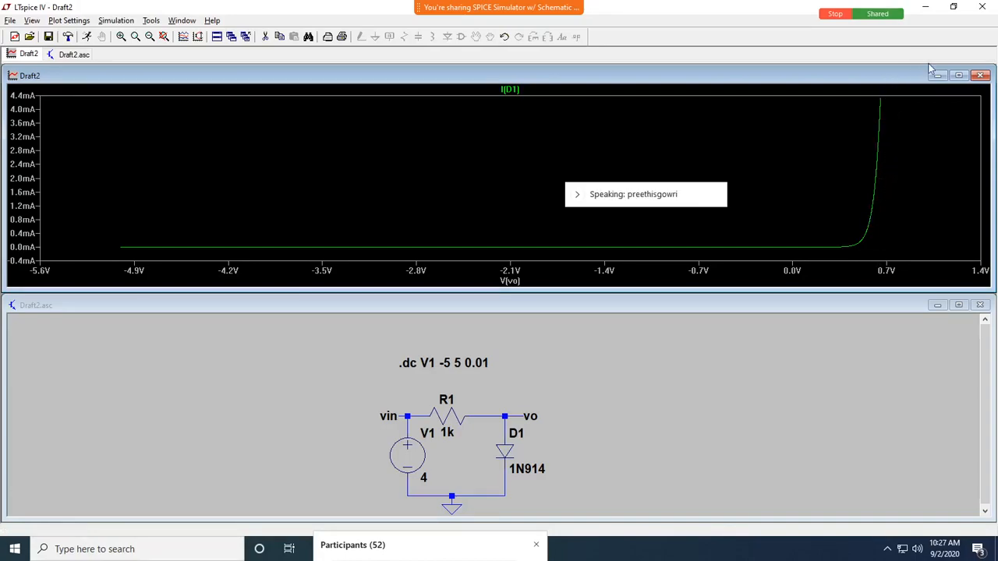
pyautogui.click(958, 76)
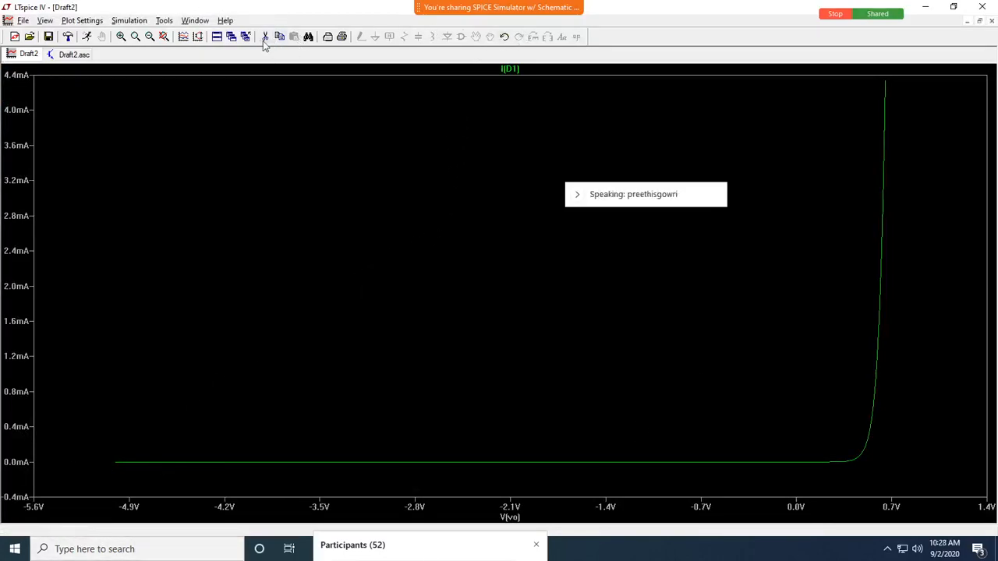
pyautogui.click(216, 39)
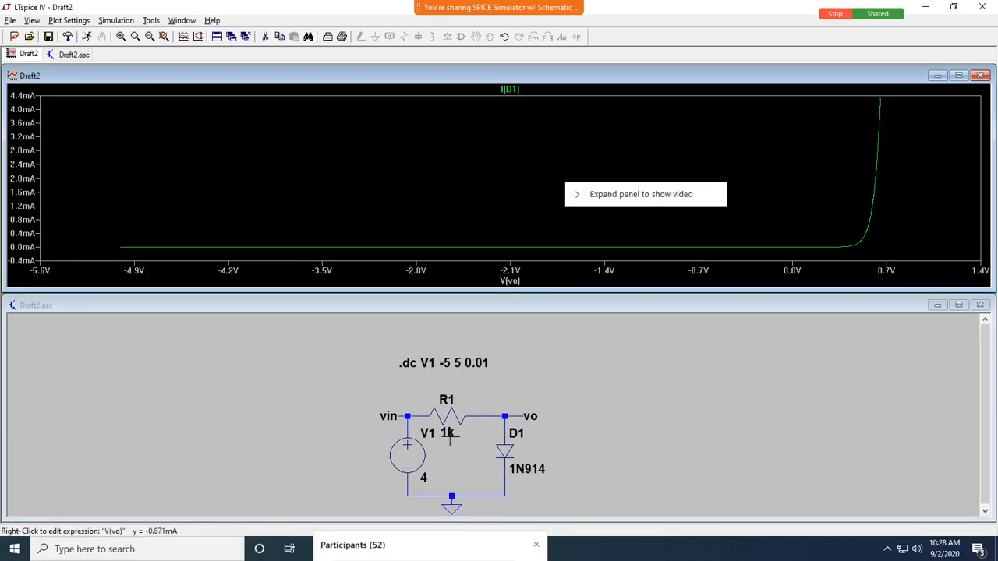
# Set the value of resistor R1 to 100 and rerun the DC sweep
pyautogui.rightClick(447, 432)
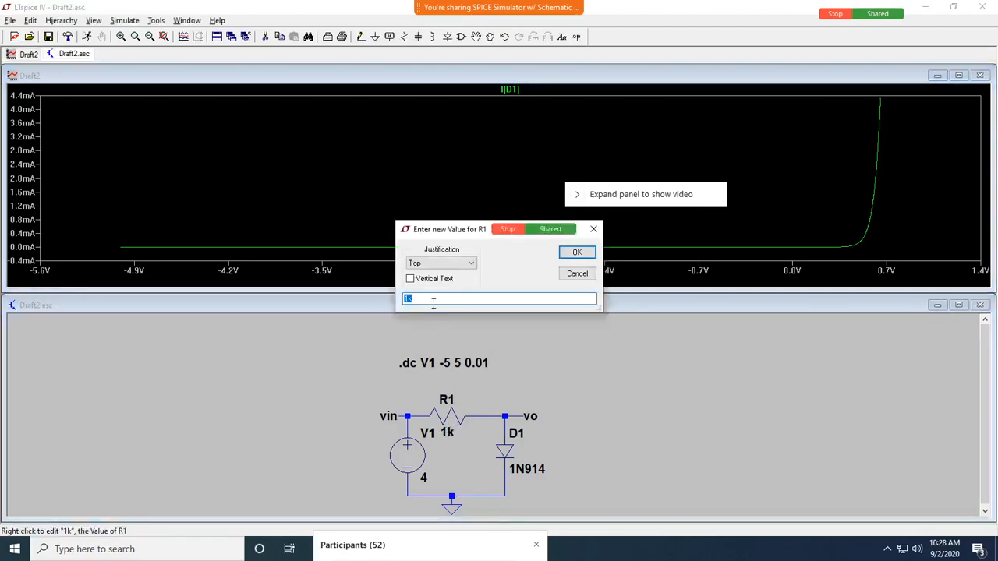
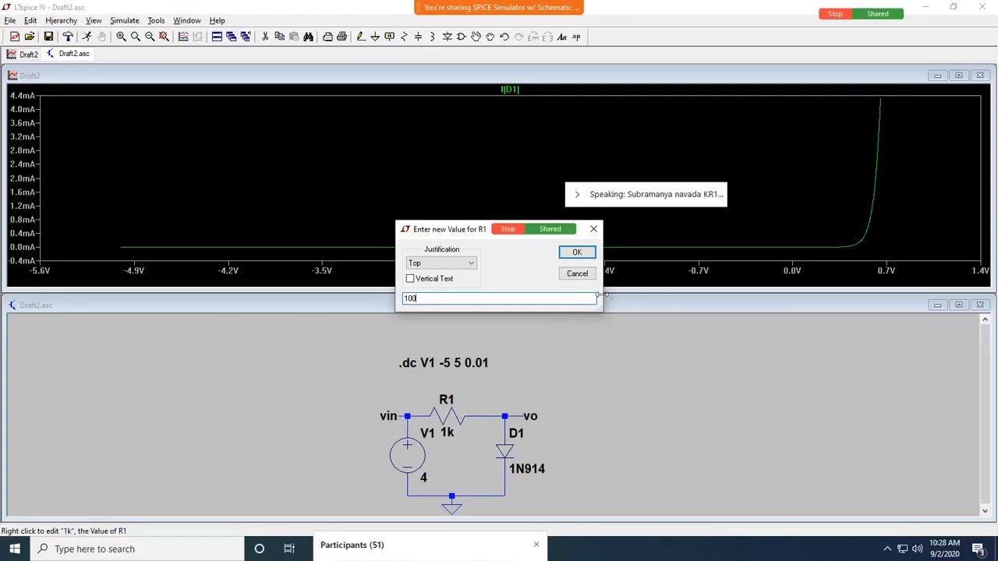
pyautogui.click(577, 251)
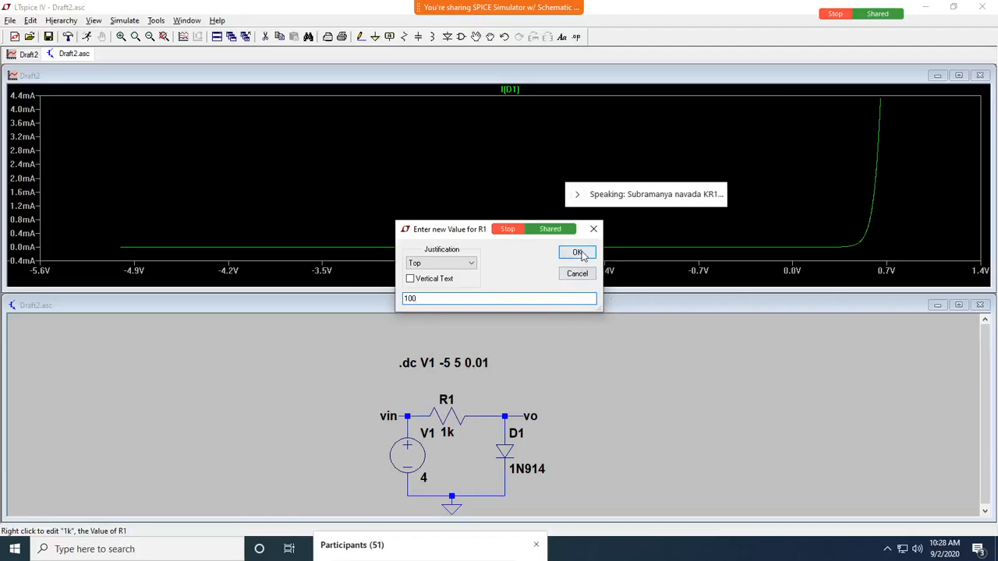
pyautogui.click(86, 37)
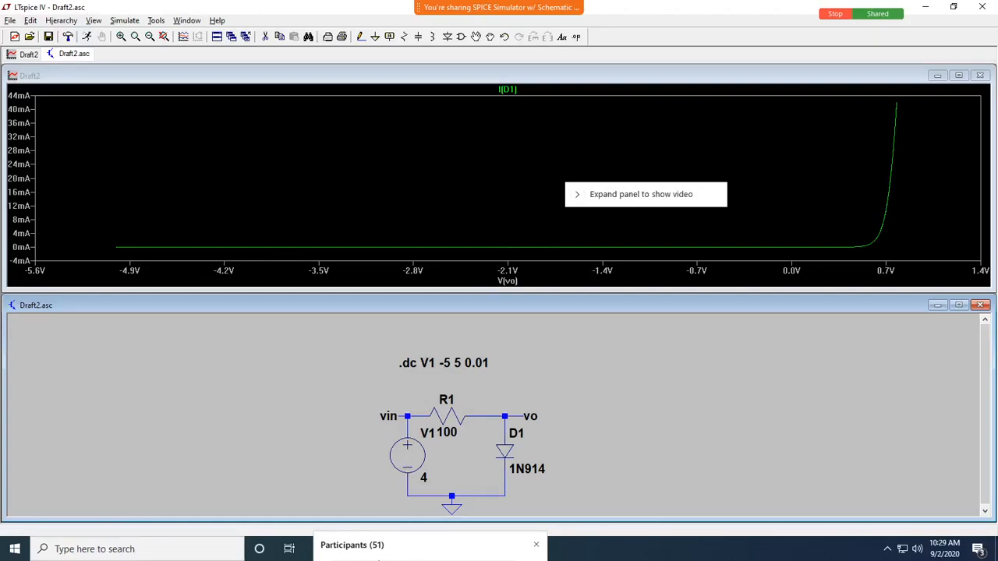
# Maximise the updated plot and attach the measuring cursors to the I(D1) trace
pyautogui.doubleClick(503, 76)
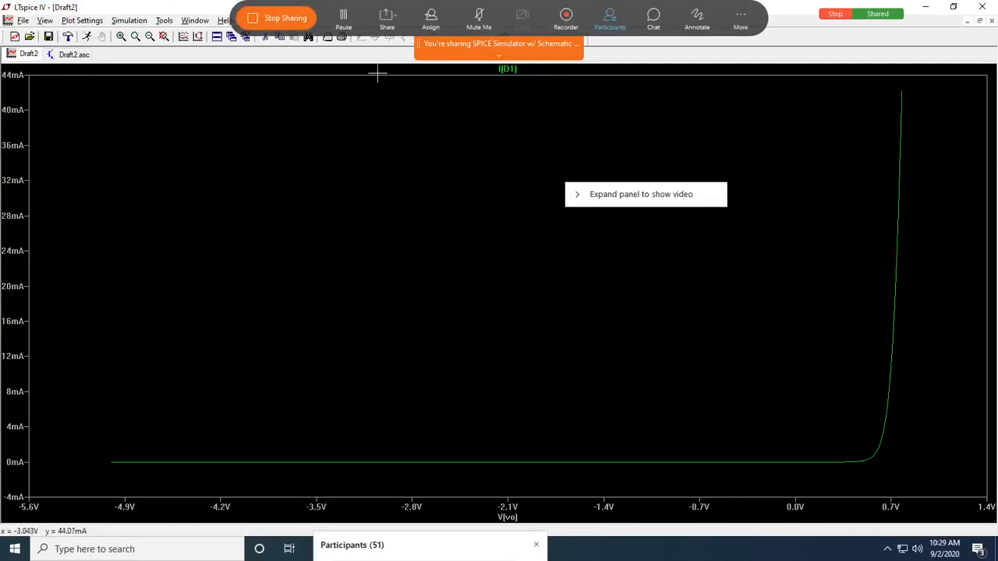
pyautogui.click(518, 71)
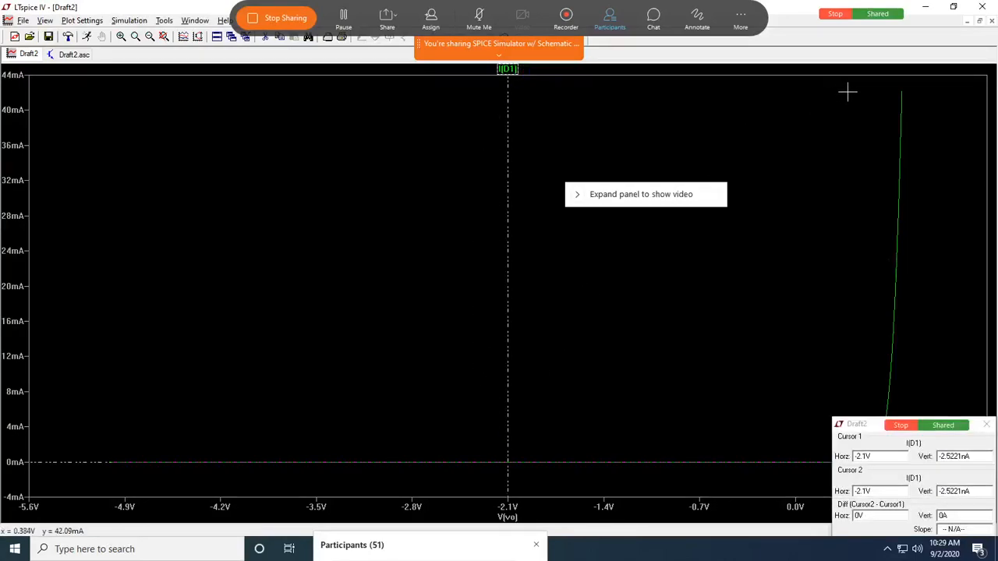
# Measure the steep forward part of the I(D1) curve with cursors at about 0.74 V and 0.64 V, then close the cursor readout
pyautogui.moveTo(508, 356)
pyautogui.mouseDown()
pyautogui.moveTo(902, 352)
pyautogui.moveTo(896, 358)
pyautogui.mouseUp()
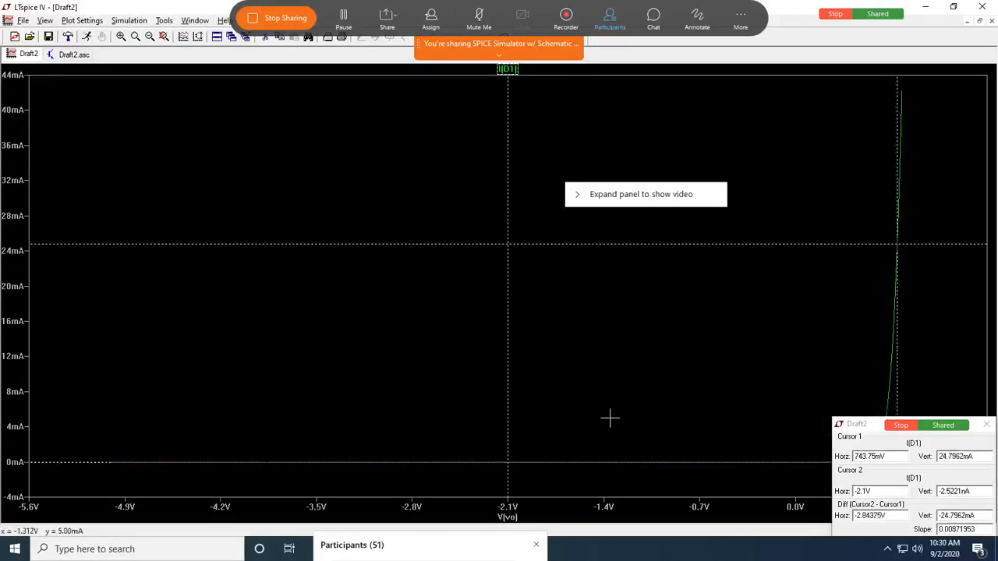
pyautogui.moveTo(510, 421)
pyautogui.mouseDown()
pyautogui.moveTo(833, 431)
pyautogui.moveTo(898, 405)
pyautogui.moveTo(896, 394)
pyautogui.mouseUp()
pyautogui.moveTo(881, 428); pyautogui.dragTo(883, 409)
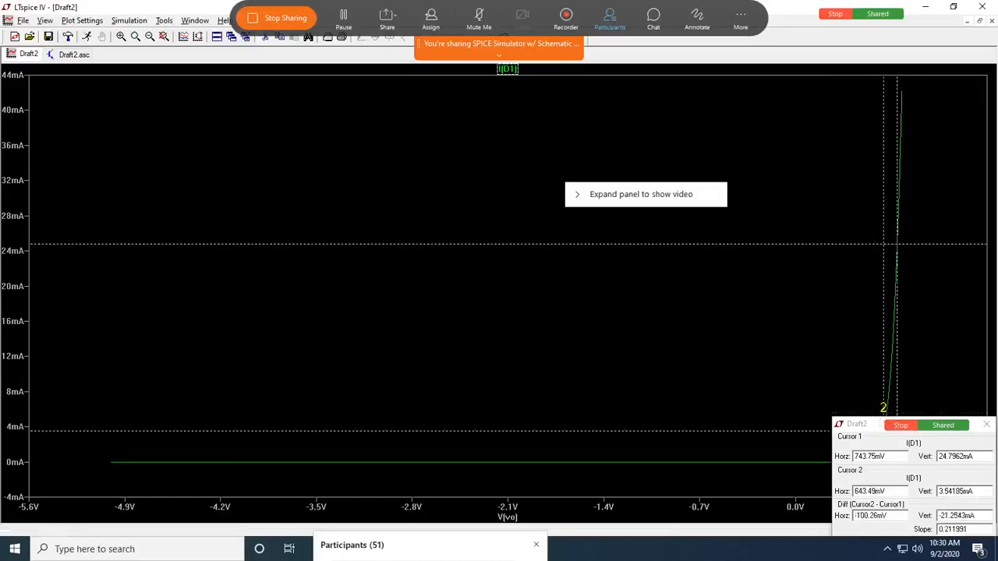
pyautogui.click(987, 425)
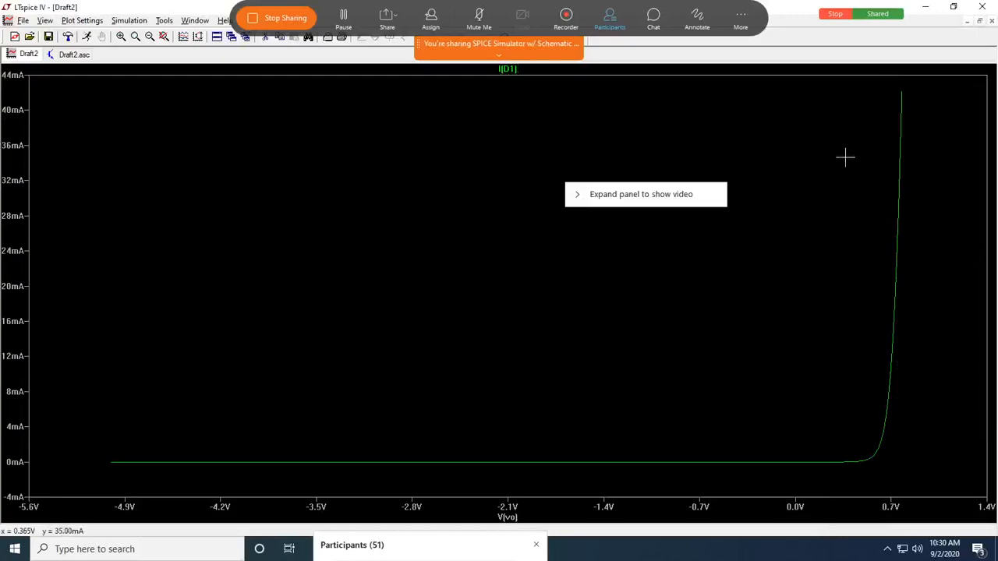
# Enlarge the forward-bias region of the curve from about 0.52 V and place the two measuring cursors at about 0.728 V and 0.755 V
pyautogui.moveTo(870, 86)
pyautogui.mouseDown()
pyautogui.moveTo(895, 132)
pyautogui.moveTo(936, 428)
pyautogui.moveTo(931, 476)
pyautogui.mouseUp()
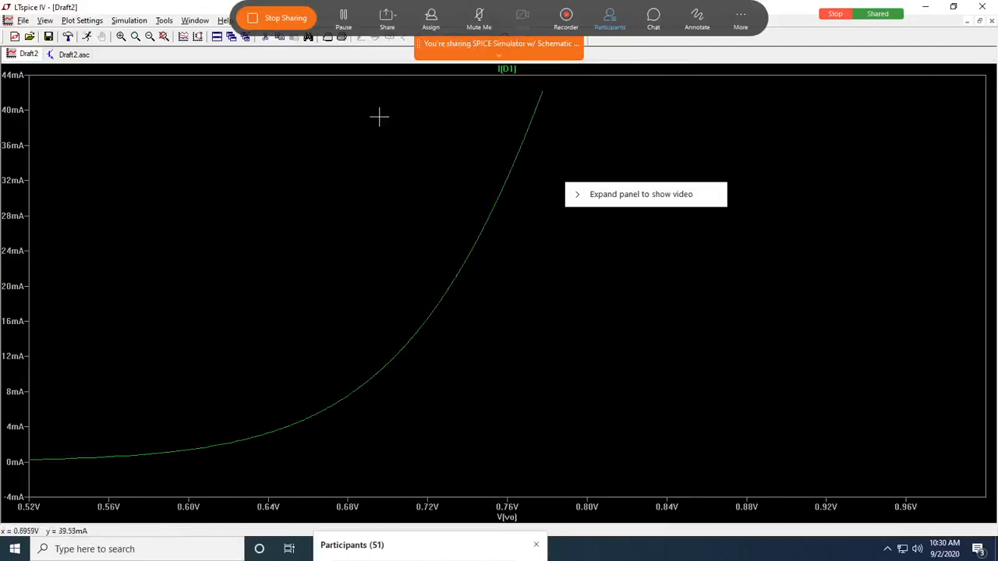
pyautogui.click(509, 68)
pyautogui.moveTo(503, 205)
pyautogui.mouseDown()
pyautogui.moveTo(508, 195)
pyautogui.moveTo(444, 295)
pyautogui.mouseUp()
pyautogui.moveTo(506, 241); pyautogui.dragTo(490, 272)
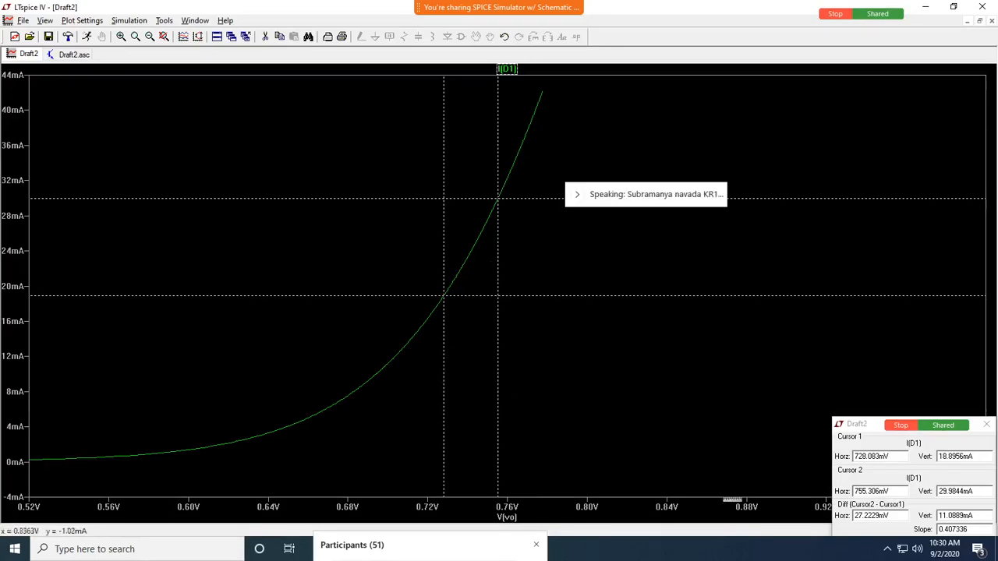
# Highlight the voltage difference and the current difference between the two cursors in the readout
pyautogui.moveTo(899, 515); pyautogui.dragTo(855, 516)
pyautogui.click(760, 461)
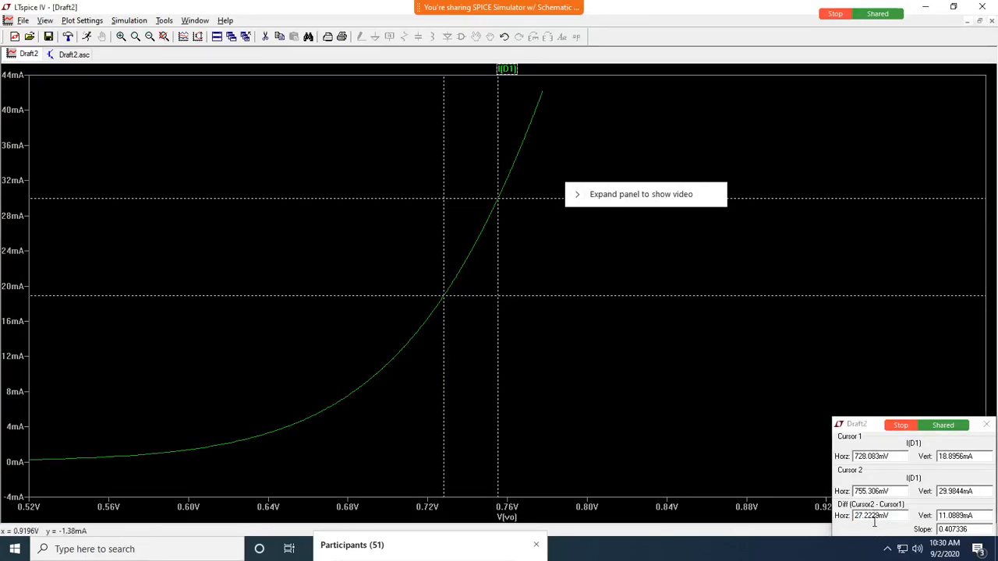
pyautogui.moveTo(979, 516); pyautogui.dragTo(931, 518)
pyautogui.click(625, 395)
# Move the cursors down the forward curve to about 0.683 V and 0.718 V to compare the slope there
pyautogui.moveTo(444, 415); pyautogui.dragTo(361, 447)
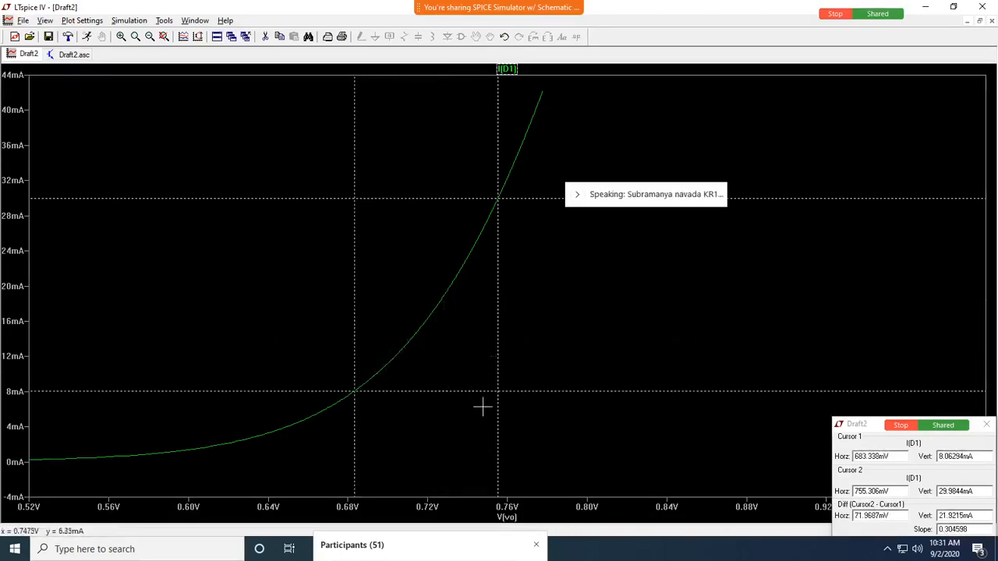
pyautogui.moveTo(497, 421); pyautogui.dragTo(424, 447)
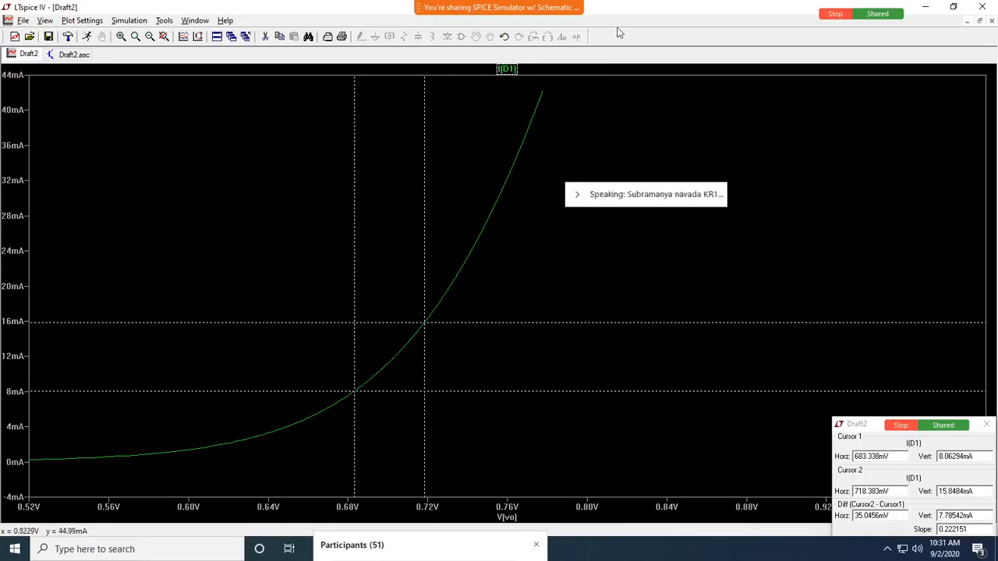
pyautogui.moveTo(646, 5)
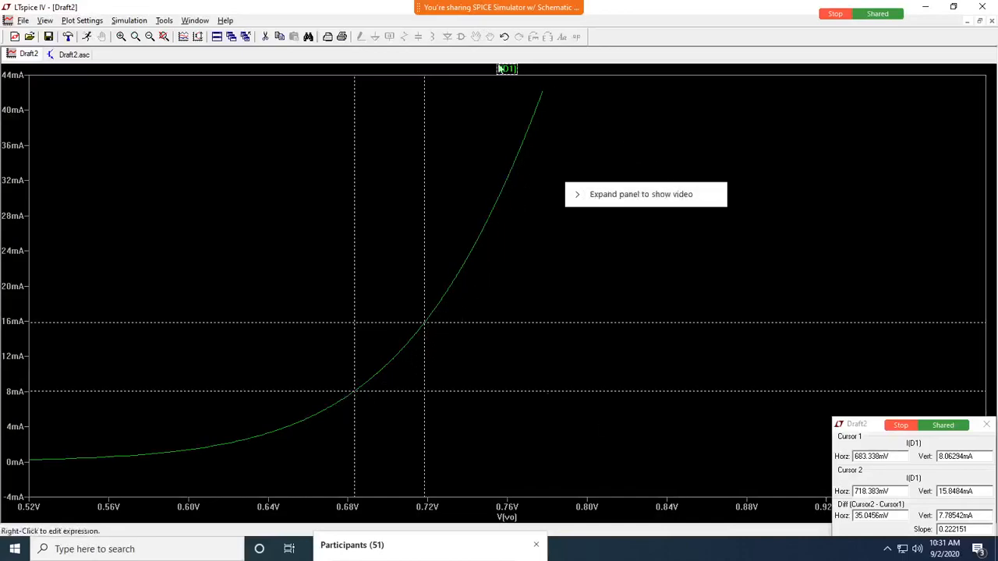
# Fit the complete I(D1) curve back into the plot, covering both the reverse and forward regions
pyautogui.click(163, 37)
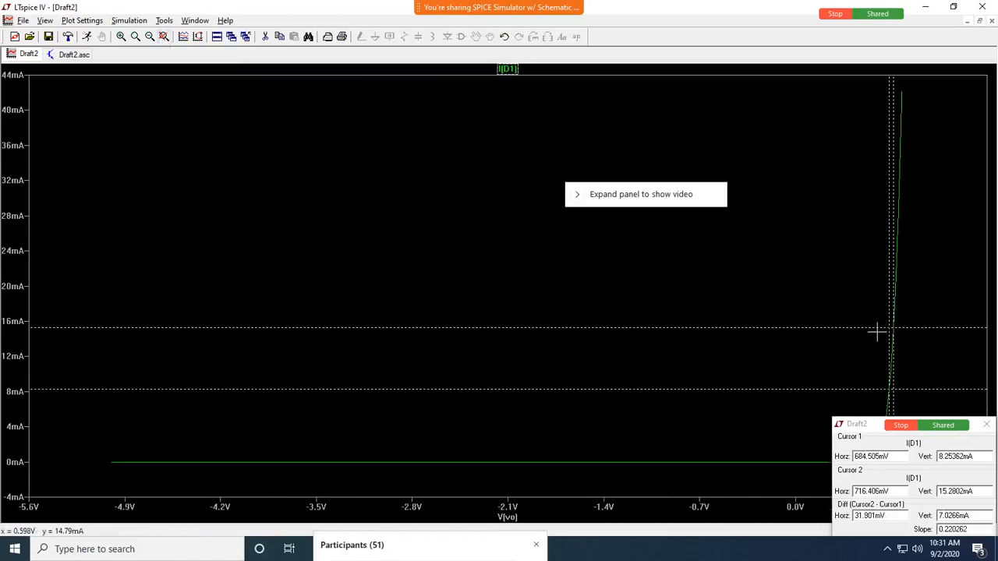
pyautogui.moveTo(877, 325); pyautogui.dragTo(741, 369)
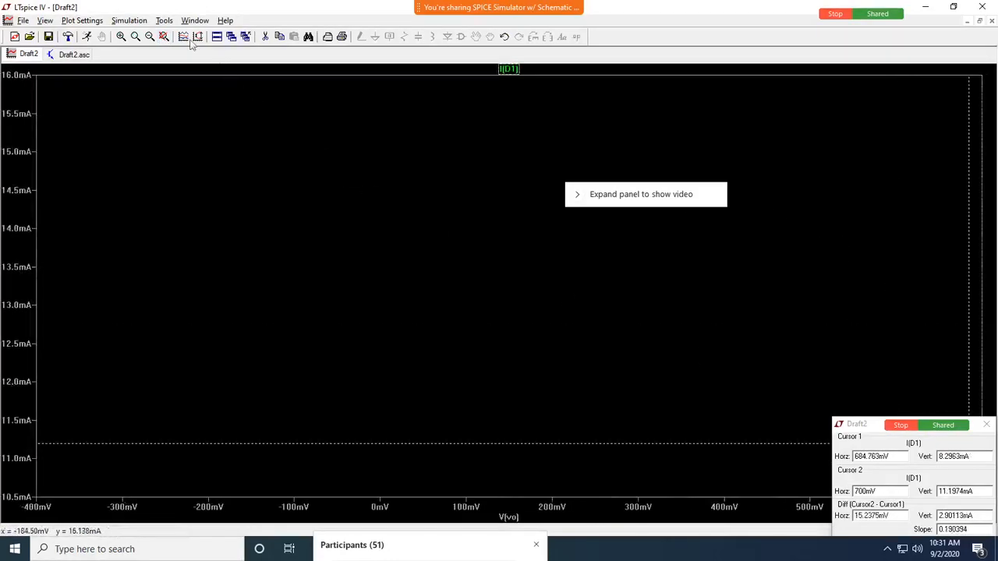
pyautogui.click(164, 37)
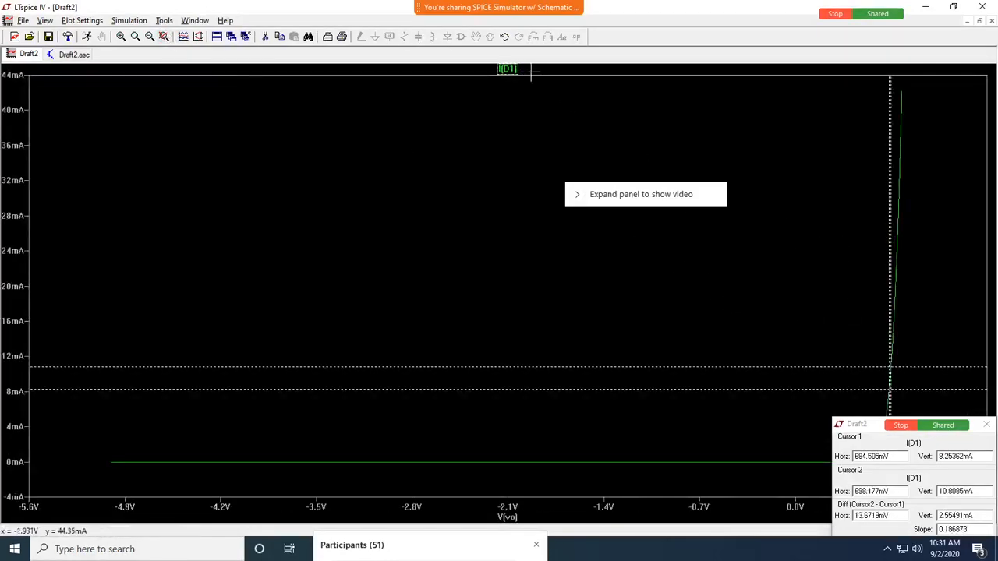
pyautogui.click(265, 37)
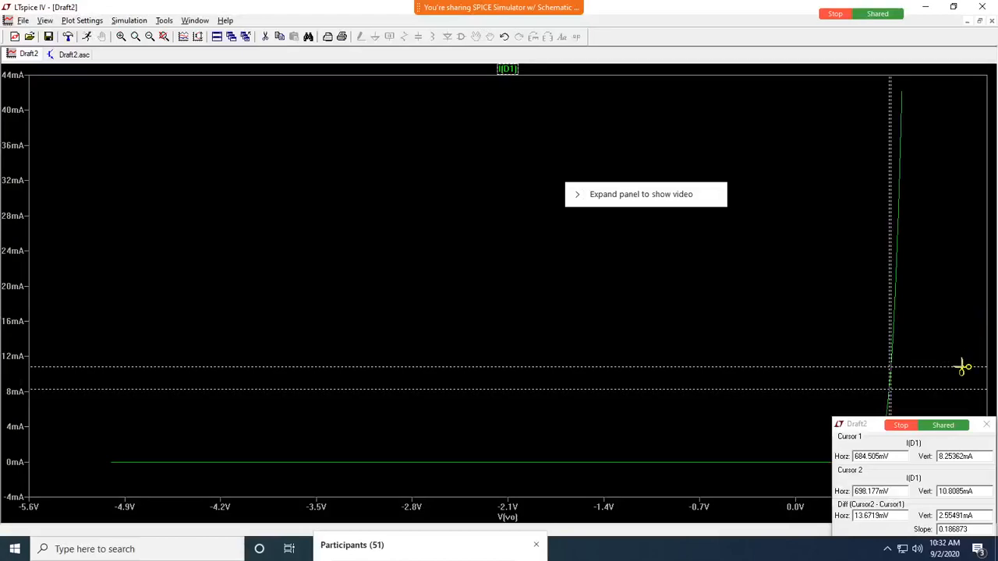
# Move both cursors to the flat reverse-bias region at about -1.22 V and -1.49 V and highlight their voltage and current differences
pyautogui.moveTo(884, 316)
pyautogui.mouseDown()
pyautogui.moveTo(682, 375)
pyautogui.moveTo(629, 378)
pyautogui.mouseUp()
pyautogui.moveTo(741, 366); pyautogui.dragTo(591, 388)
pyautogui.moveTo(861, 425); pyautogui.dragTo(814, 205)
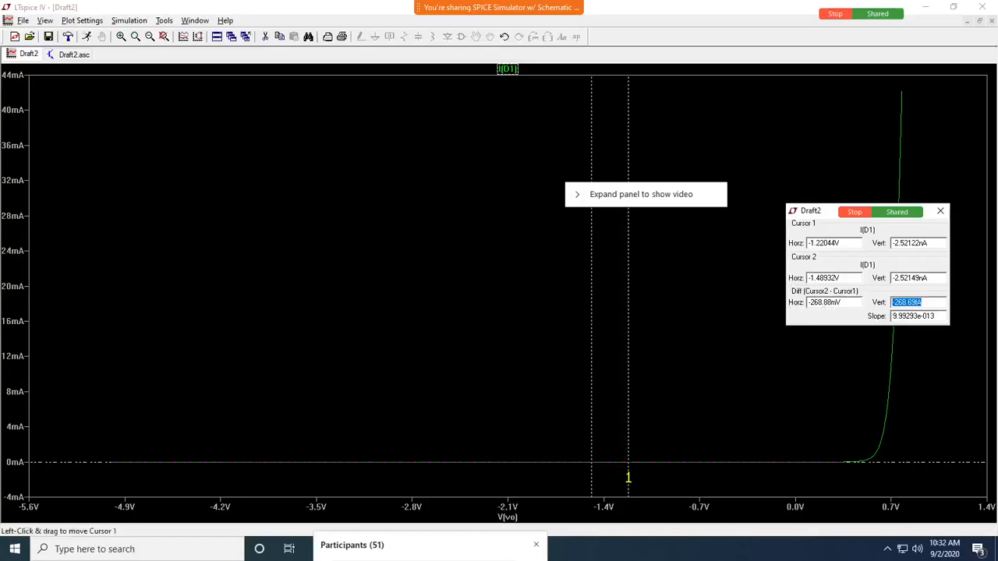
pyautogui.moveTo(851, 302); pyautogui.dragTo(807, 302)
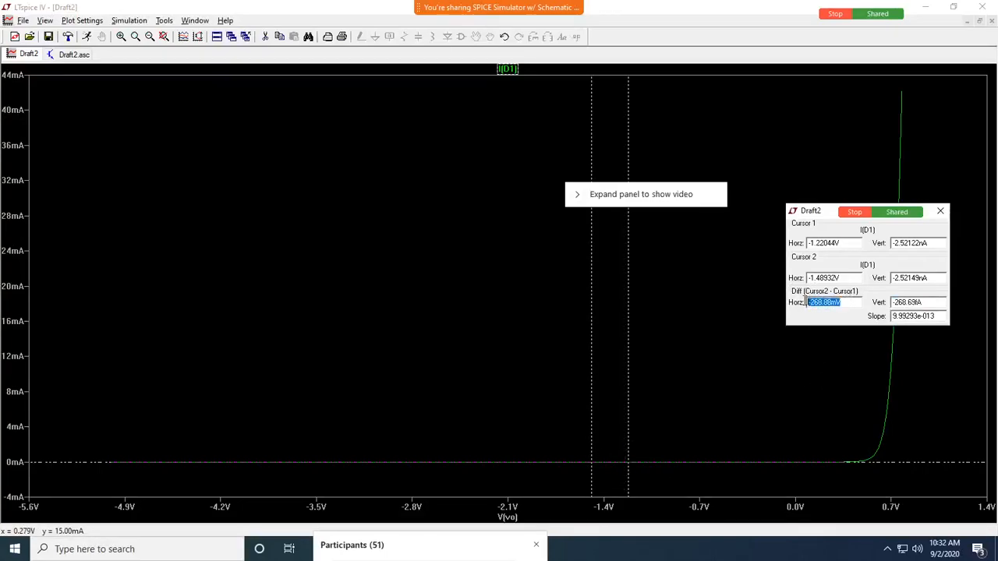
pyautogui.click(806, 367)
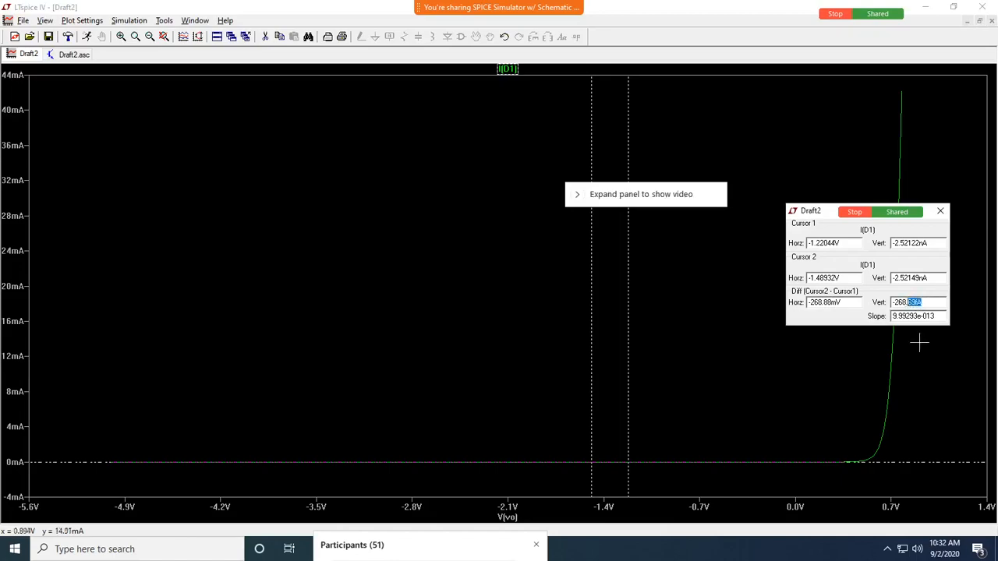
pyautogui.click(931, 365)
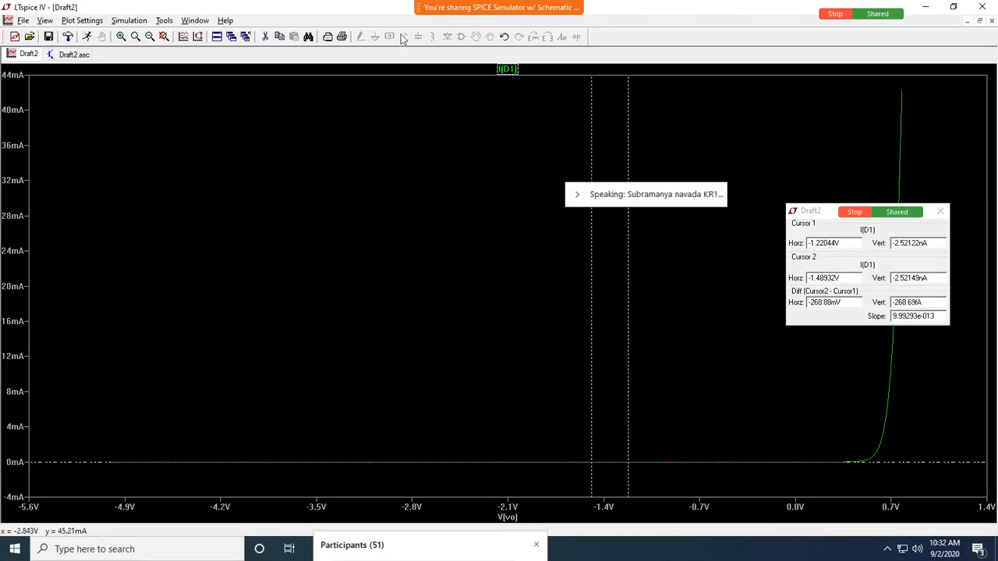
# Show the plot together with the schematic and measure the forward knee voltage with cursor 1 at about 0.54 V
pyautogui.click(232, 37)
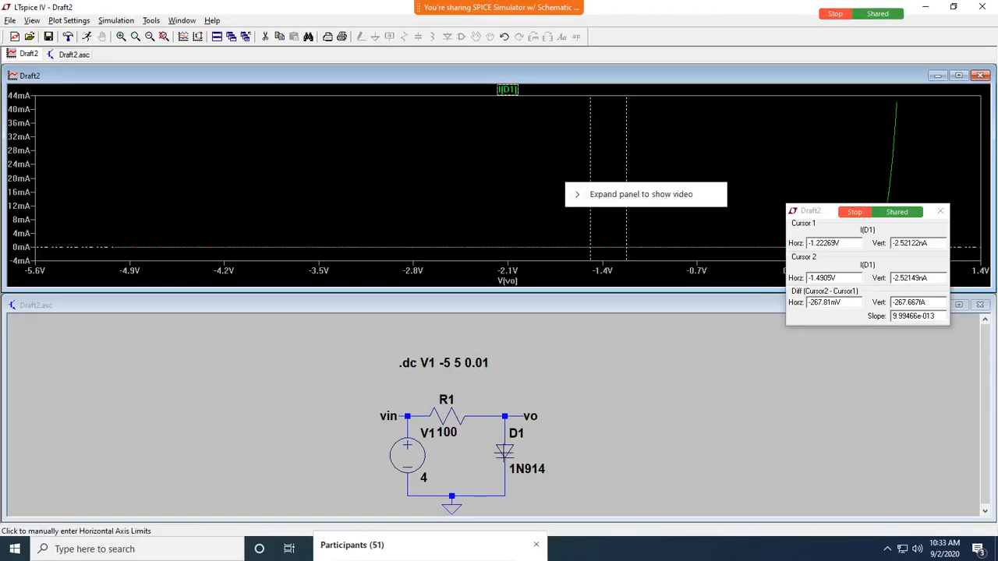
pyautogui.moveTo(811, 217); pyautogui.dragTo(761, 469)
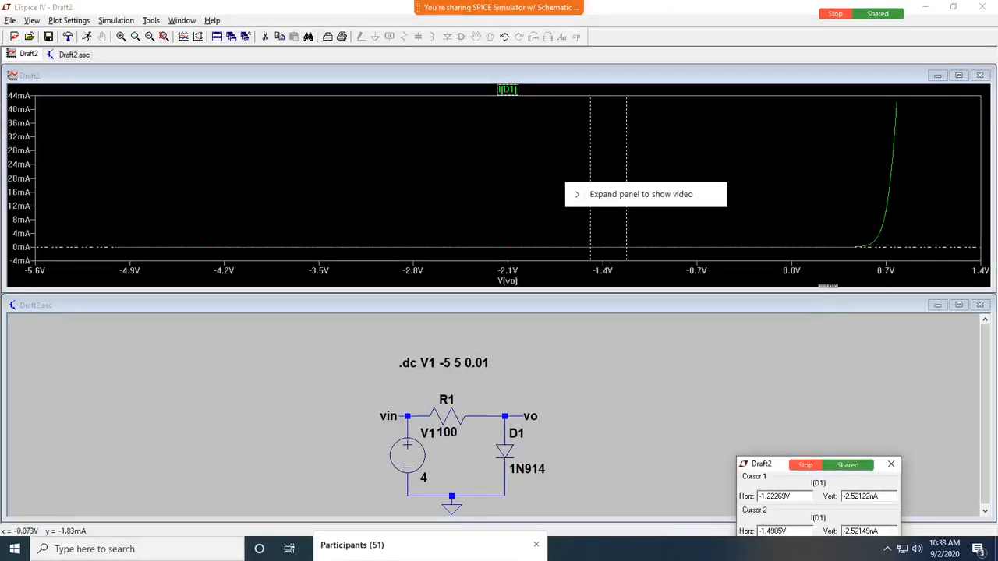
pyautogui.moveTo(627, 241); pyautogui.dragTo(864, 248)
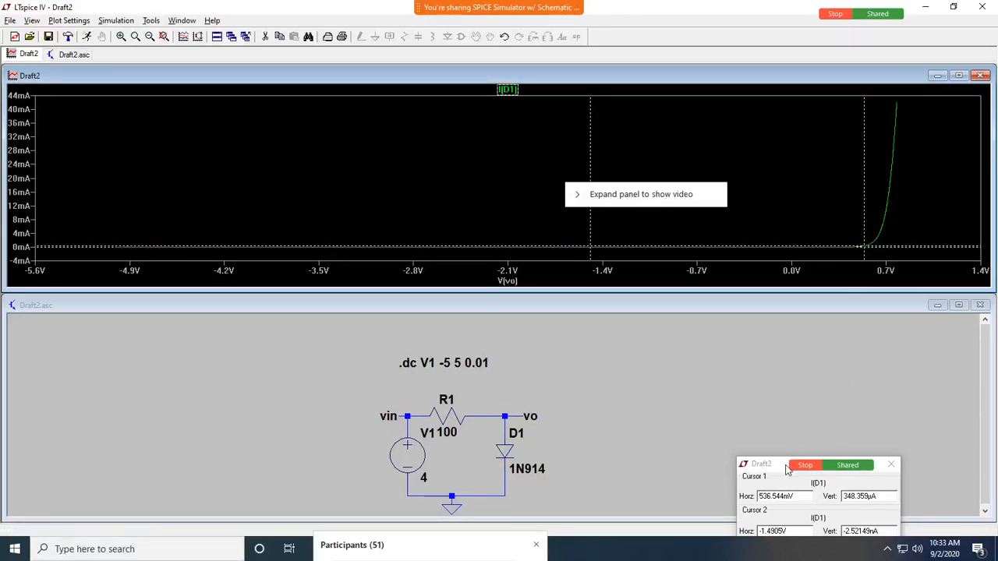
pyautogui.moveTo(770, 471); pyautogui.dragTo(778, 377)
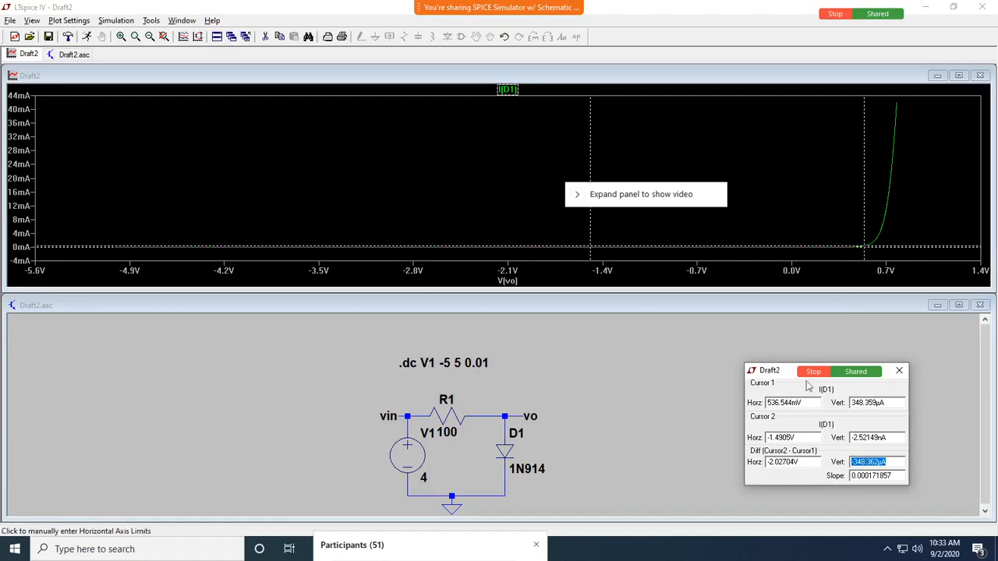
pyautogui.moveTo(806, 403); pyautogui.dragTo(767, 412)
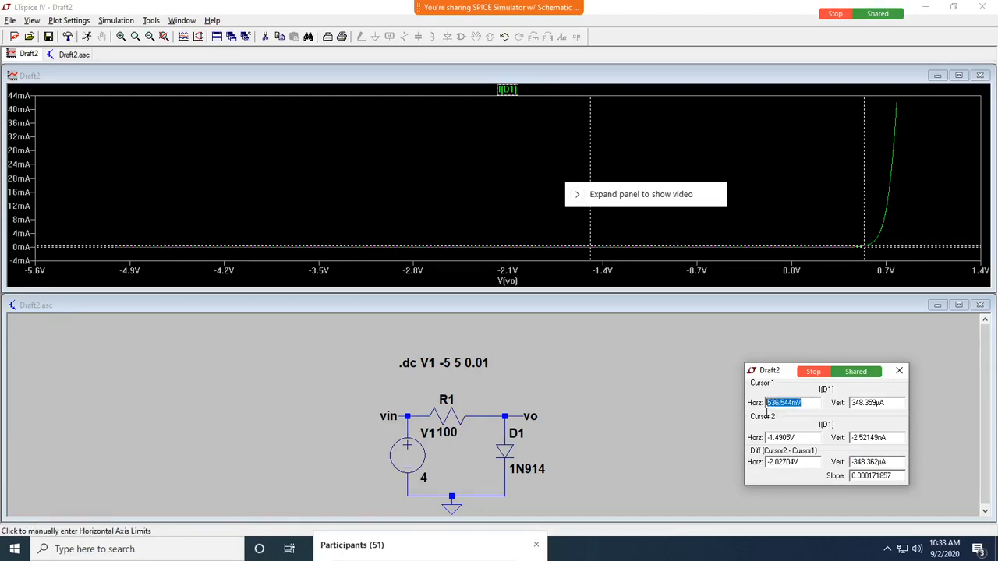
# Replace diode D1's model with the 6.2 V Zener diode BZX84C6V2L
pyautogui.rightClick(521, 469)
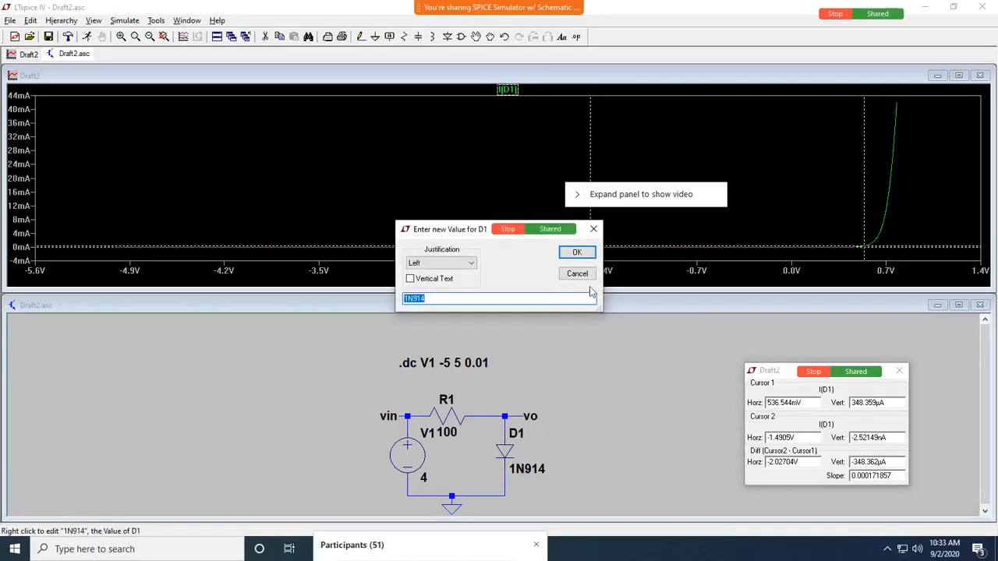
pyautogui.click(593, 229)
pyautogui.rightClick(509, 450)
pyautogui.click(568, 251)
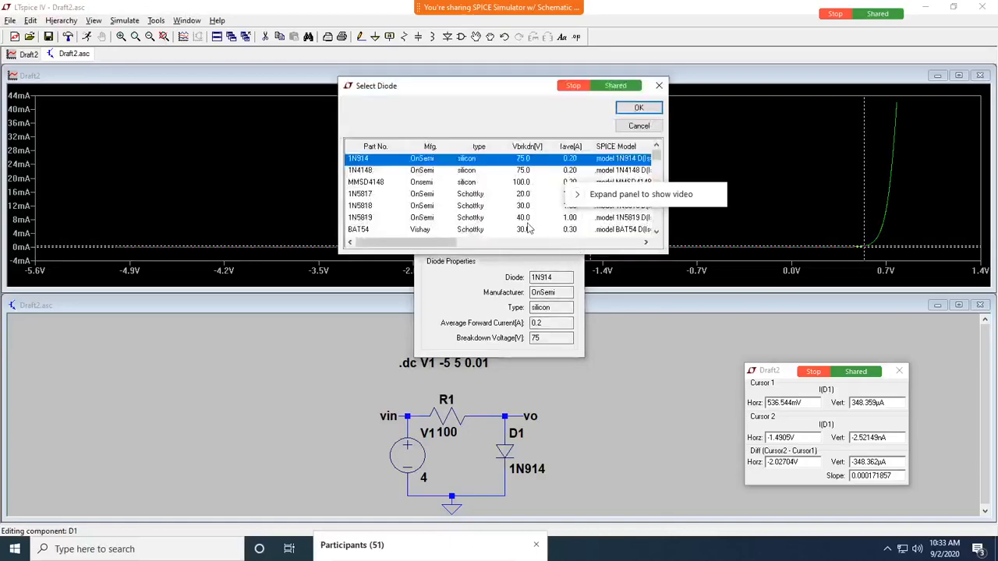
pyautogui.scroll(-2, 491, 200)
pyautogui.scroll(-3, 491, 200)
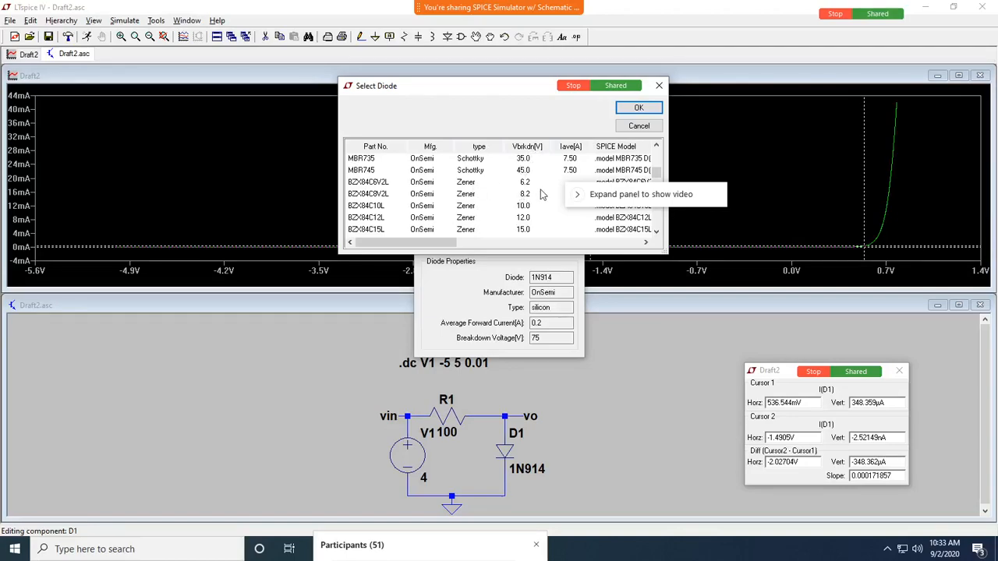
pyautogui.click(473, 184)
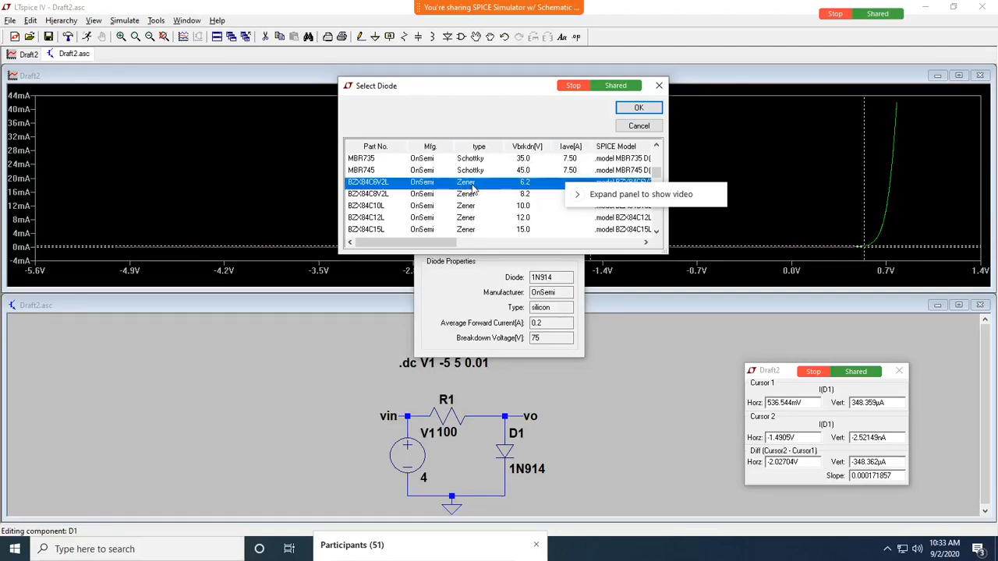
pyautogui.click(638, 107)
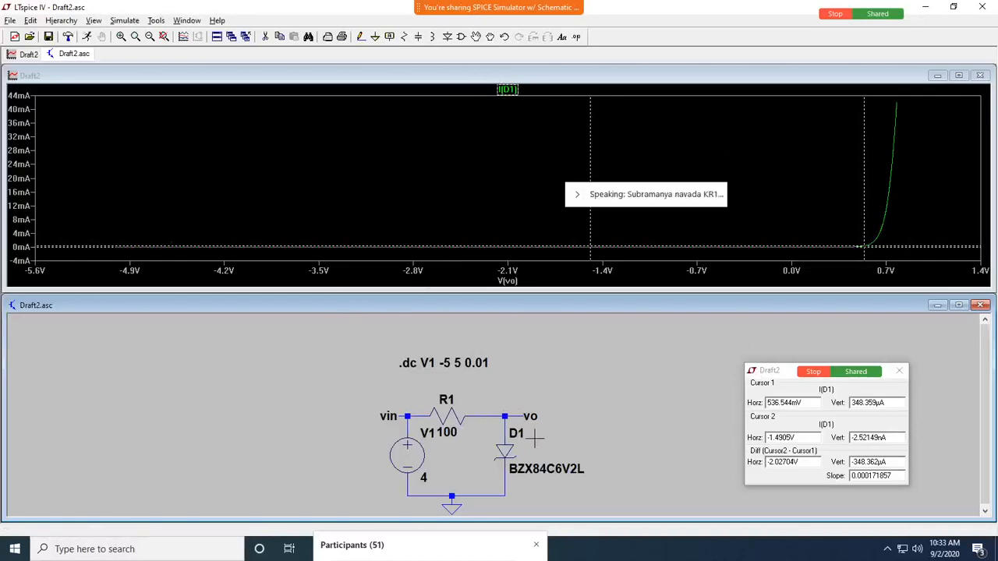
# Set the start value of the V1 DC sweep to -10 and rerun the simulation
pyautogui.rightClick(450, 363)
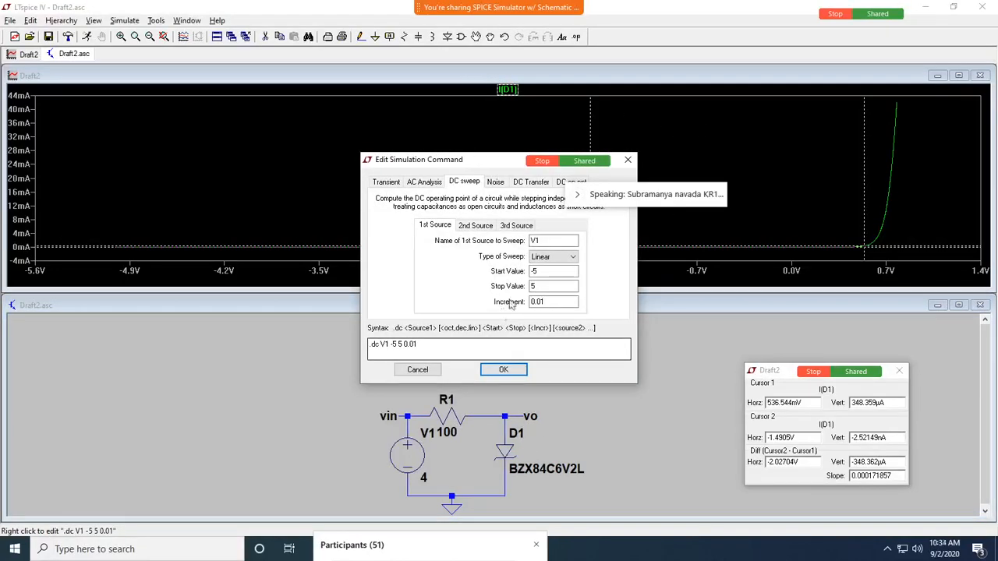
pyautogui.moveTo(541, 271); pyautogui.dragTo(524, 273)
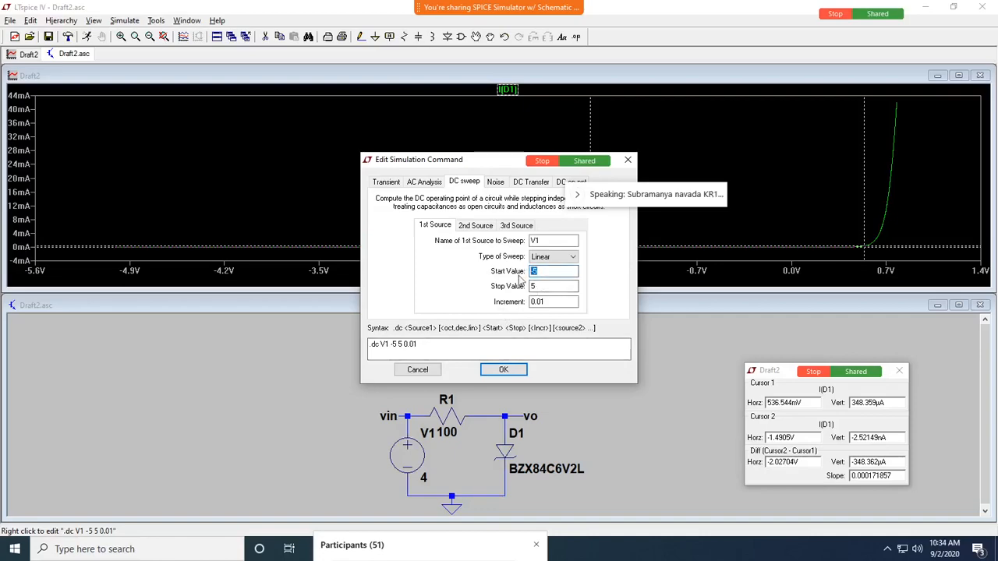
pyautogui.write('-10')
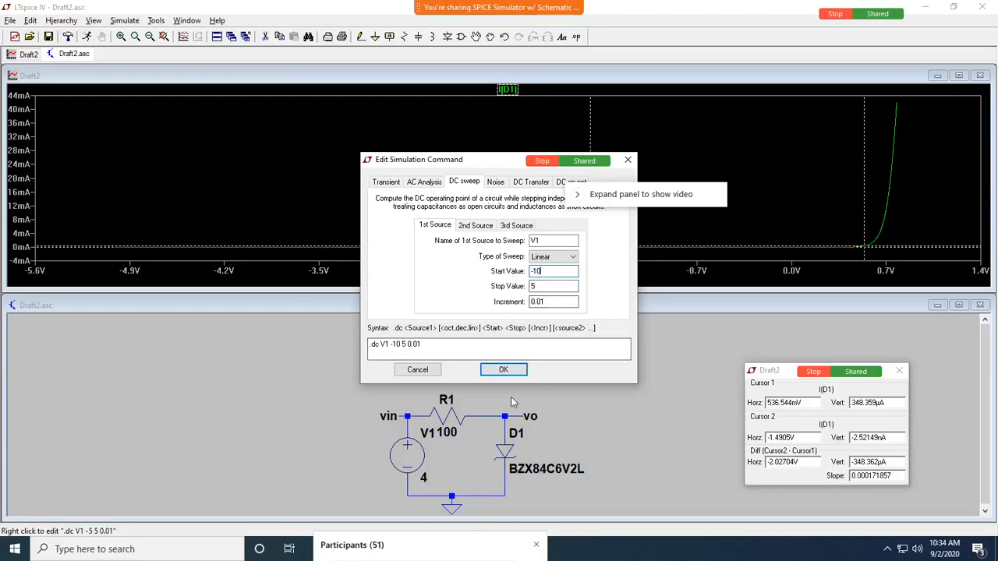
pyautogui.click(506, 370)
pyautogui.click(517, 371)
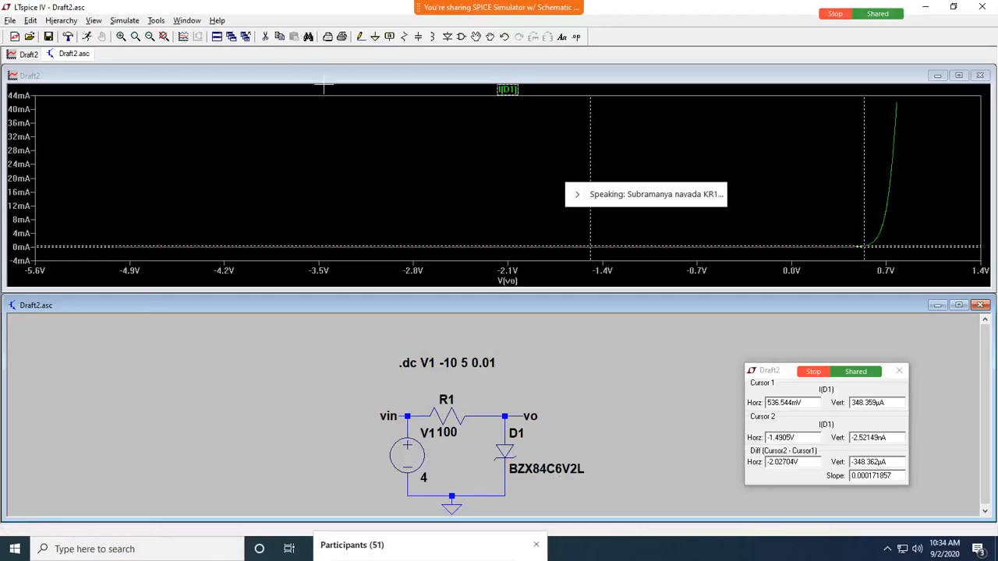
pyautogui.click(87, 38)
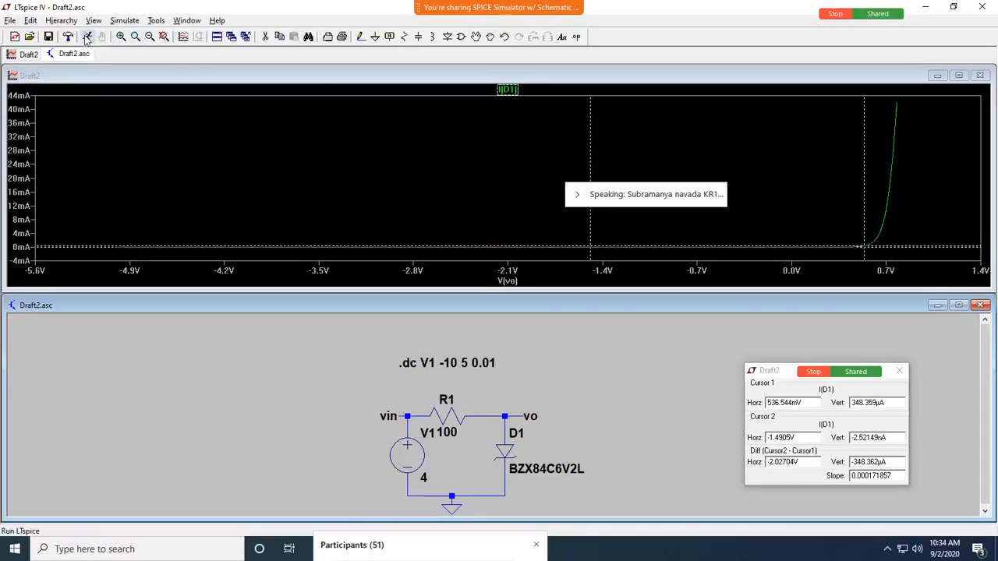
# Maximise the Zener characteristic plot and move cursor 1 onto the reverse breakdown knee at about -6.23 V
pyautogui.doubleClick(519, 75)
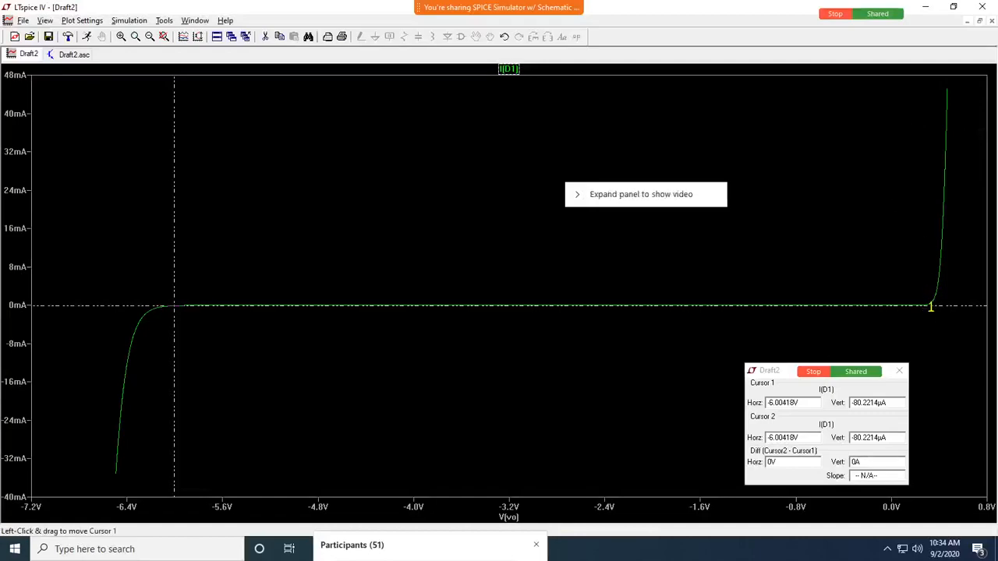
pyautogui.moveTo(173, 385); pyautogui.dragTo(159, 389)
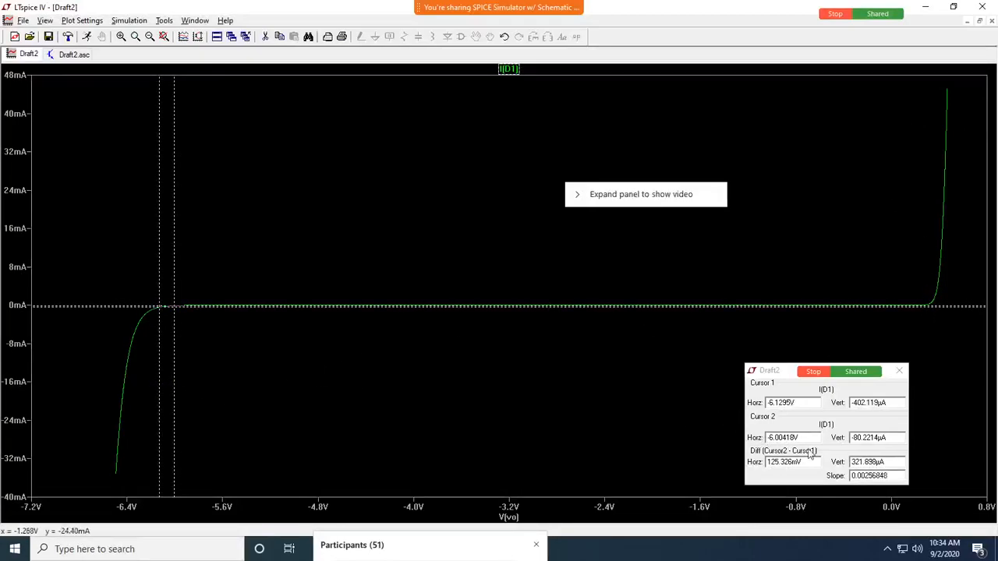
pyautogui.moveTo(158, 356); pyautogui.dragTo(147, 357)
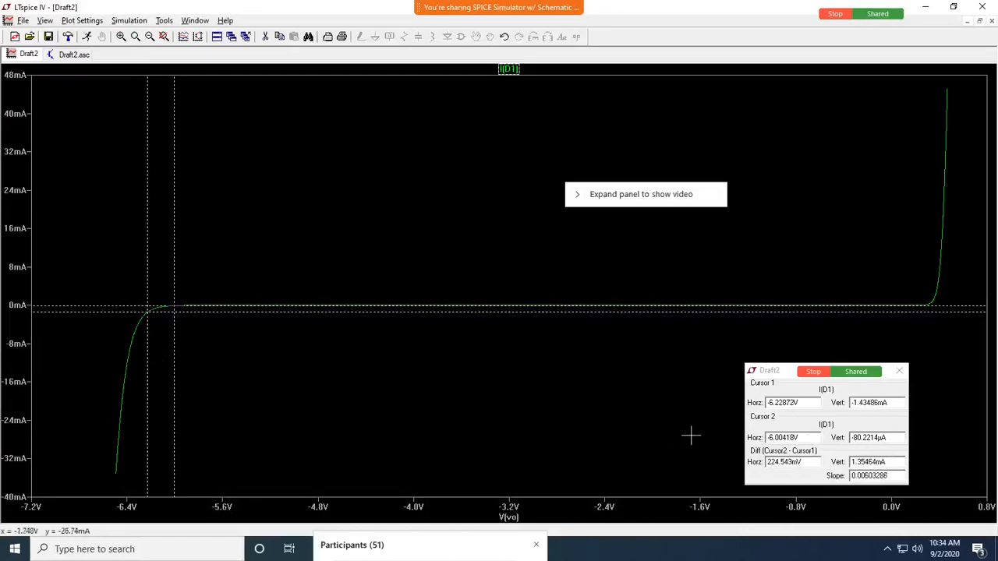
# Measure the slope of the reverse breakdown curve with cursor 1 at about -6.43 V and cursor 2 at about -6.35 V
pyautogui.moveTo(811, 438); pyautogui.dragTo(785, 438)
pyautogui.moveTo(145, 361); pyautogui.dragTo(139, 368)
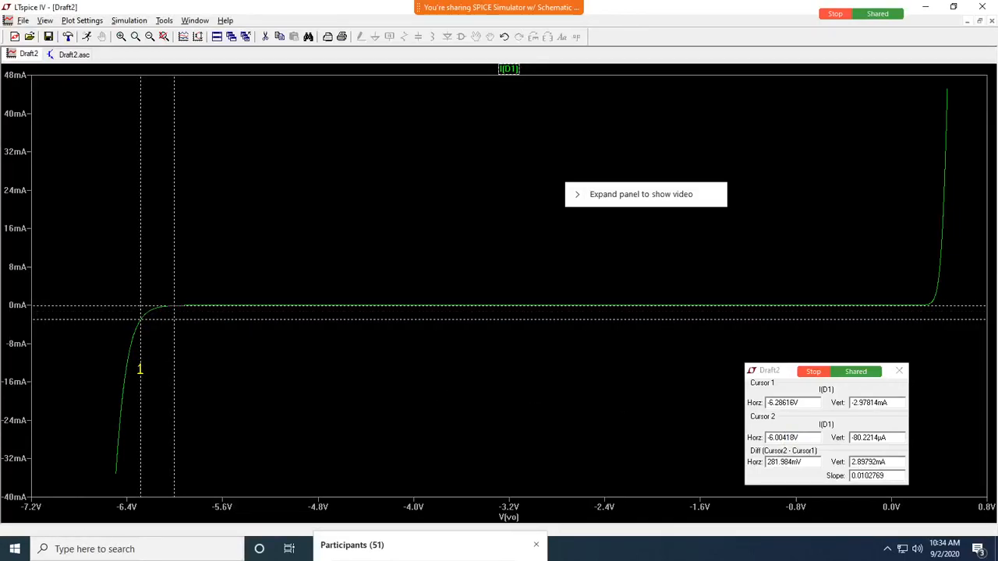
pyautogui.moveTo(796, 402); pyautogui.dragTo(768, 404)
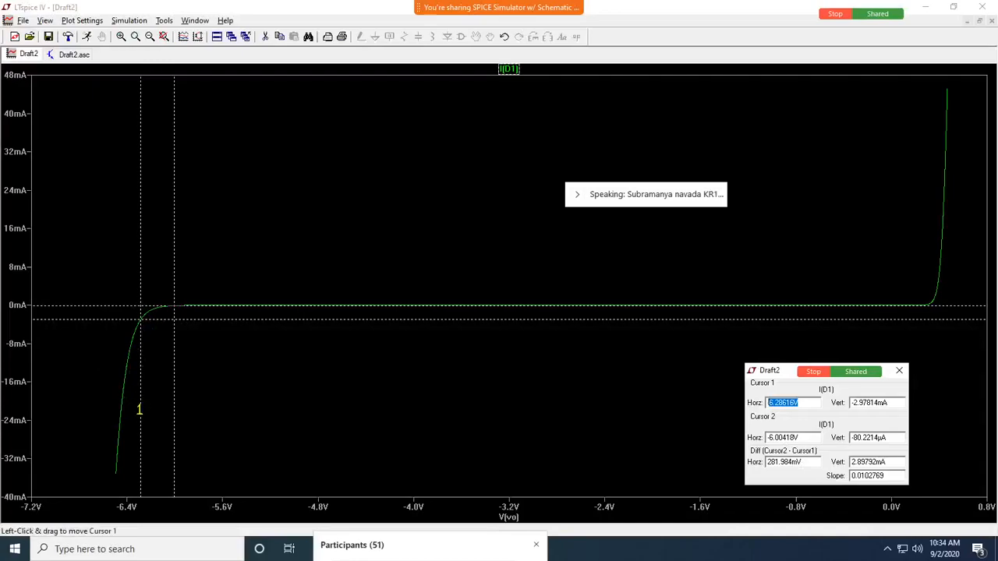
pyautogui.moveTo(139, 410); pyautogui.dragTo(124, 416)
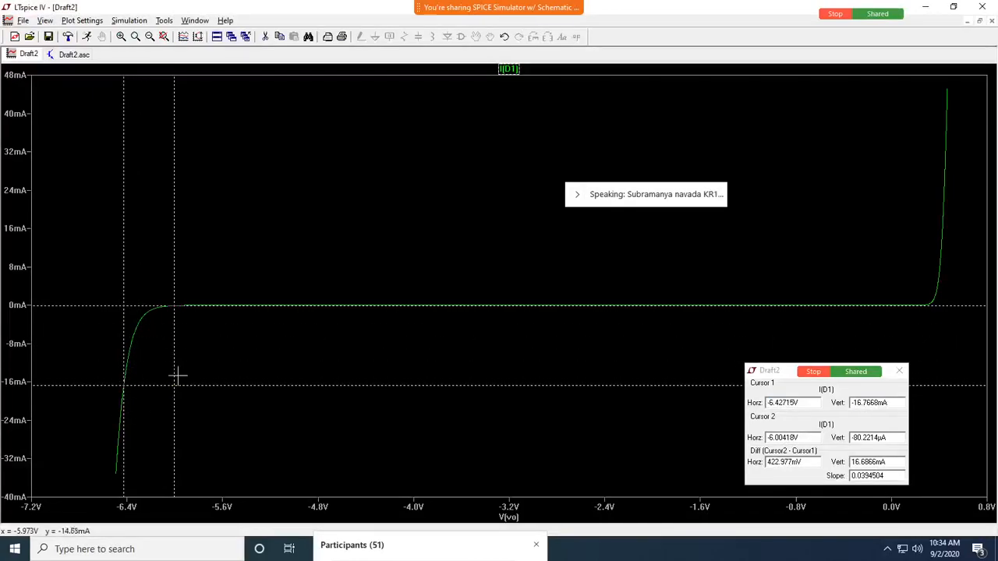
pyautogui.moveTo(173, 377); pyautogui.dragTo(132, 390)
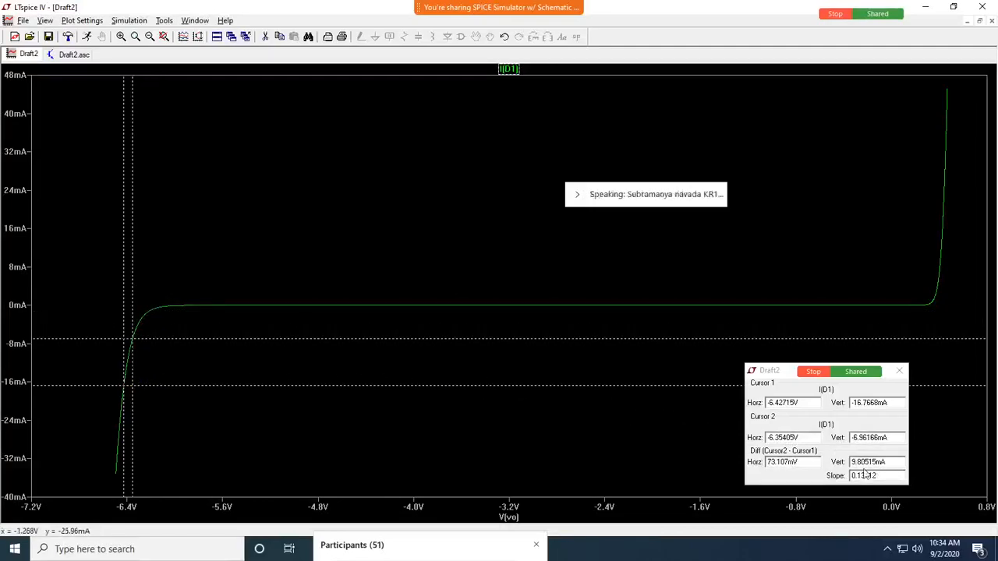
pyautogui.click(809, 464)
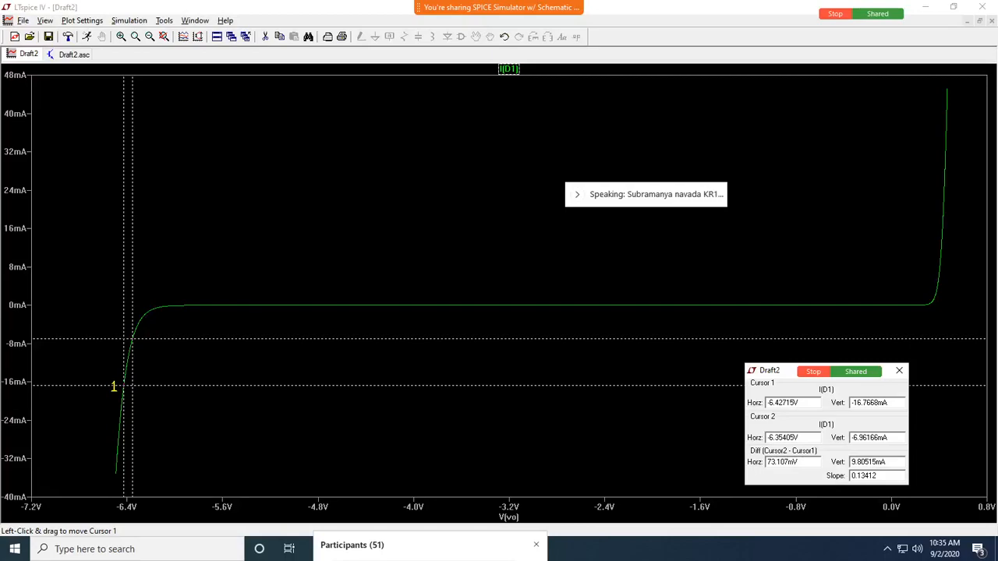
# Measure the slope on the forward curve between about 0.42 V and 0.45 V, and in the flat region between about -2.10 V and -1.25 V
pyautogui.moveTo(133, 367)
pyautogui.mouseDown()
pyautogui.moveTo(852, 314)
pyautogui.moveTo(951, 276)
pyautogui.moveTo(943, 286)
pyautogui.mouseUp()
pyautogui.moveTo(123, 381); pyautogui.dragTo(940, 260)
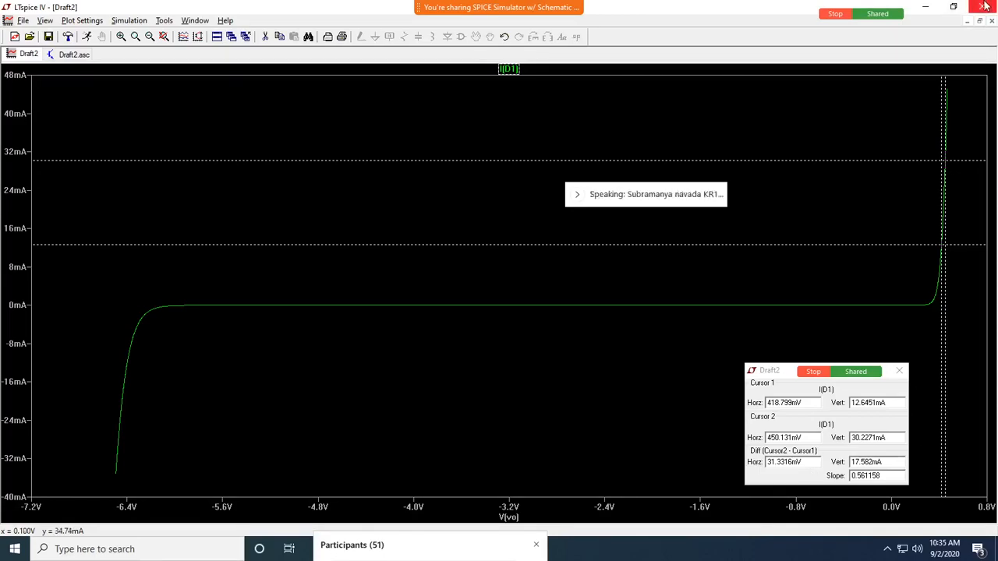
pyautogui.moveTo(704, 245); pyautogui.dragTo(640, 278)
pyautogui.moveTo(782, 159); pyautogui.dragTo(742, 195)
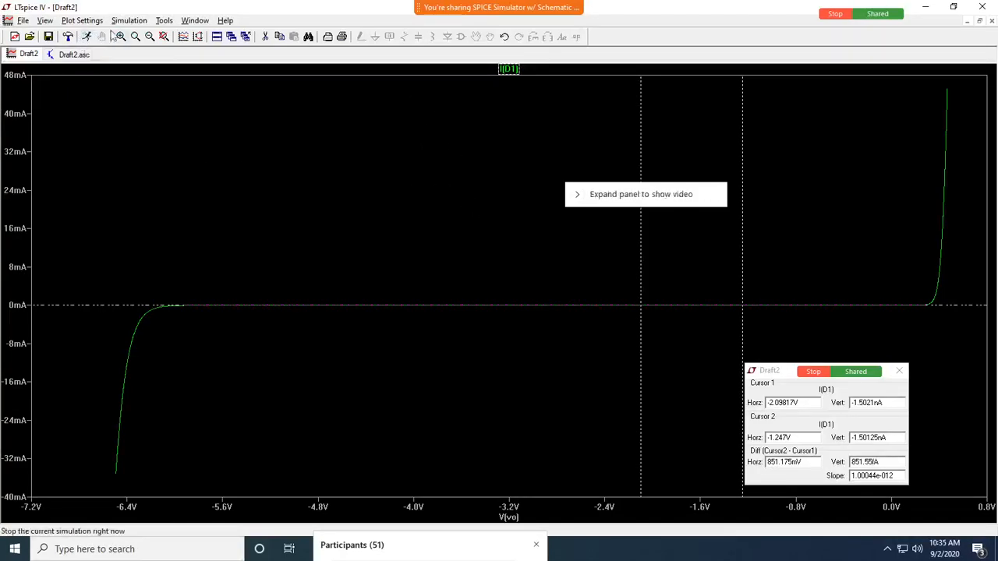
# Show the plot together with the schematic and replace diode D1's model with the 100 V Schottky diode MBRS1100
pyautogui.click(216, 37)
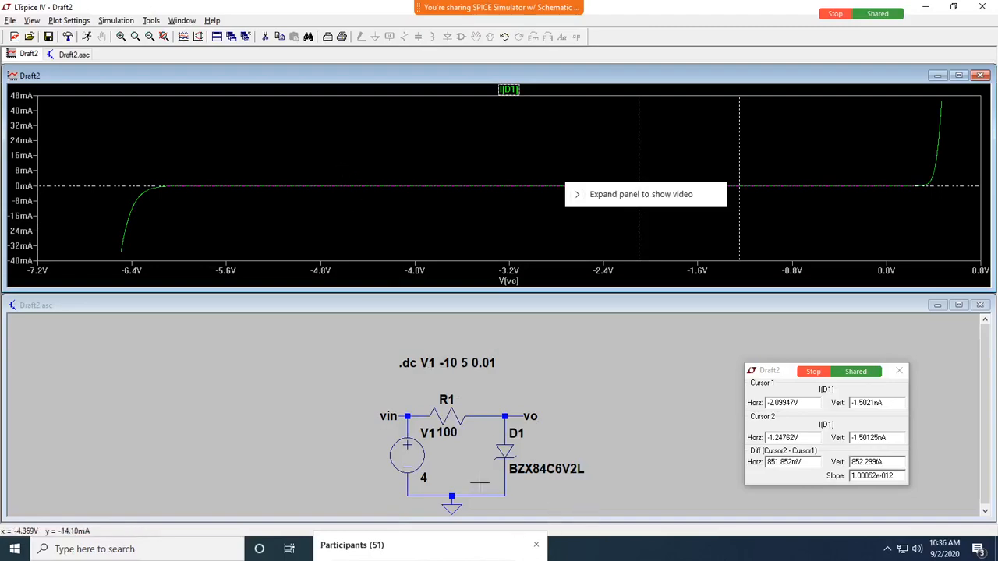
pyautogui.rightClick(505, 452)
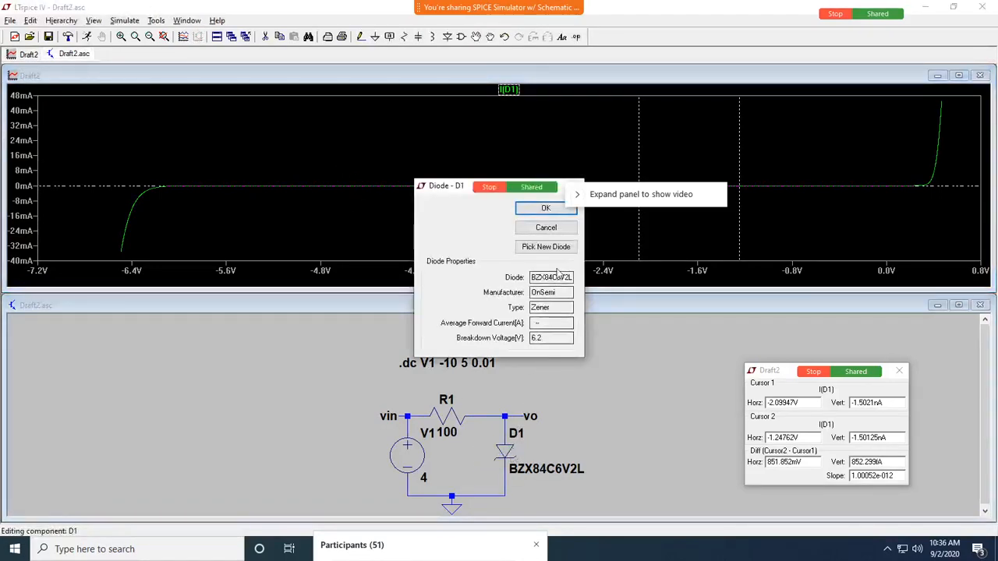
pyautogui.click(558, 248)
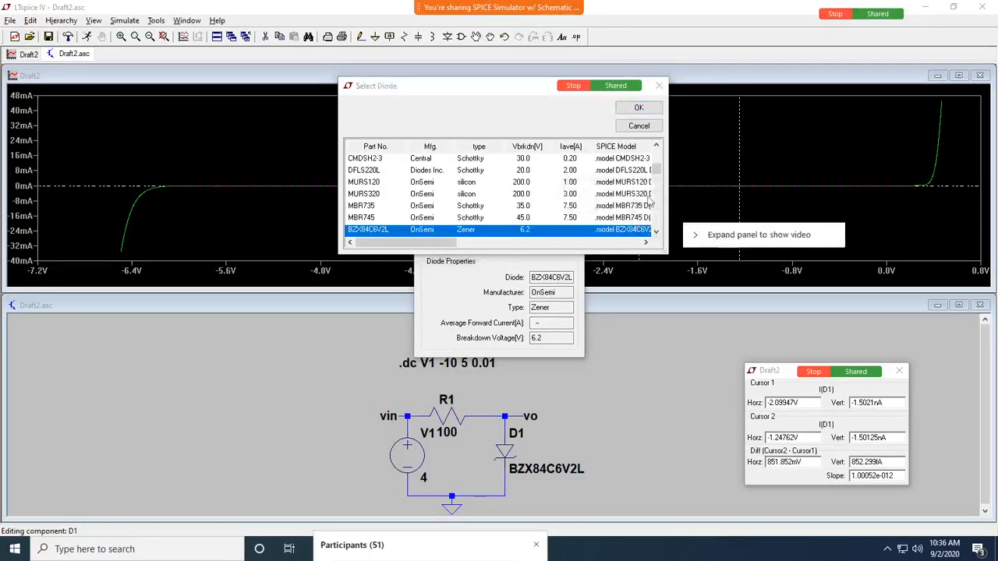
pyautogui.scroll(5, 562, 188)
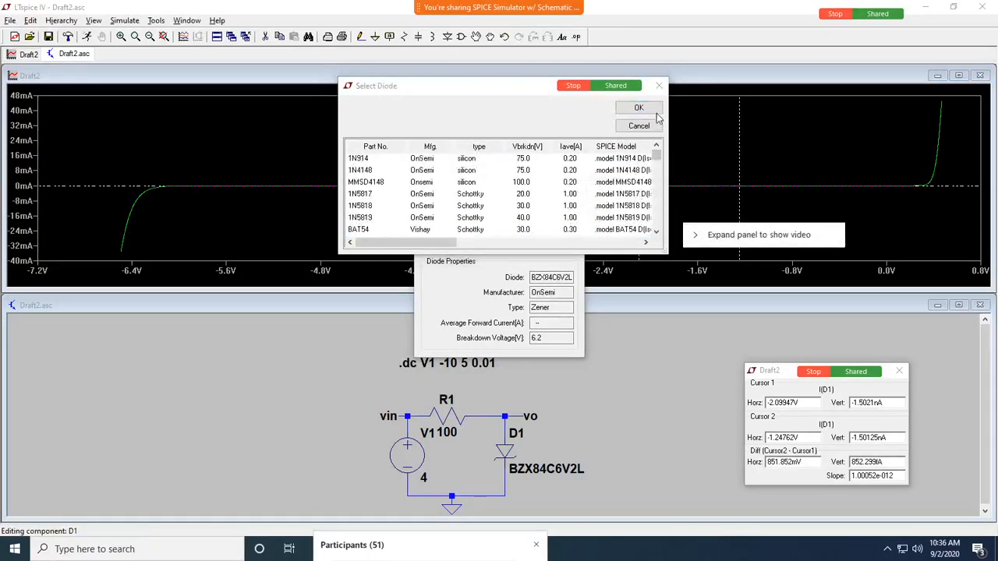
pyautogui.moveTo(437, 243); pyautogui.dragTo(502, 246)
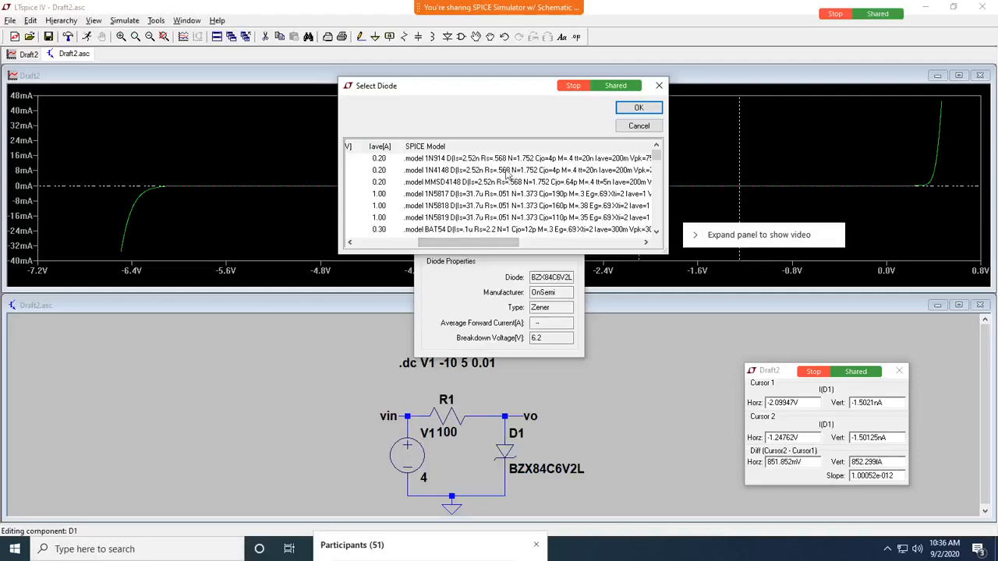
pyautogui.moveTo(516, 245); pyautogui.dragTo(427, 265)
pyautogui.scroll(-3, 449, 206)
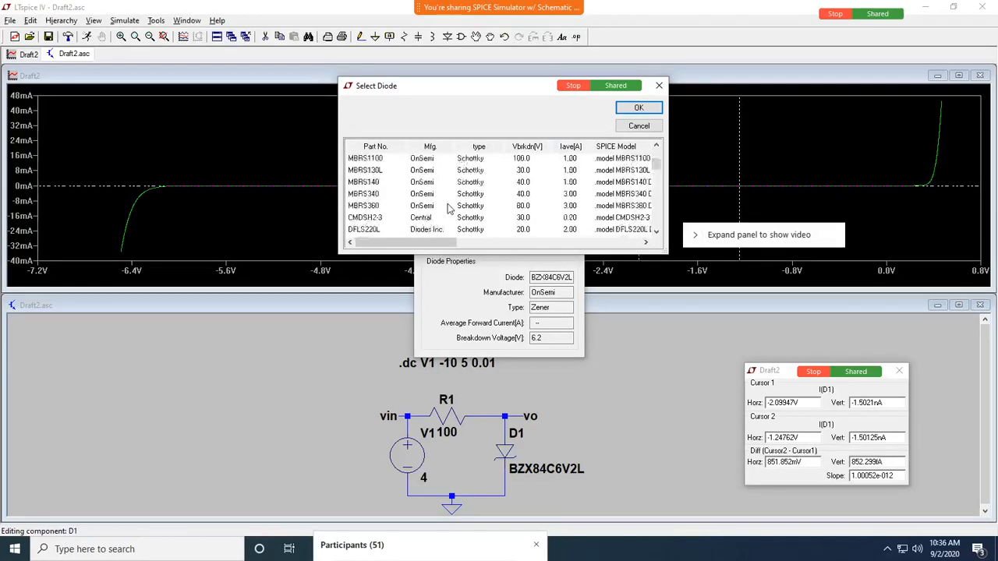
pyautogui.click(427, 173)
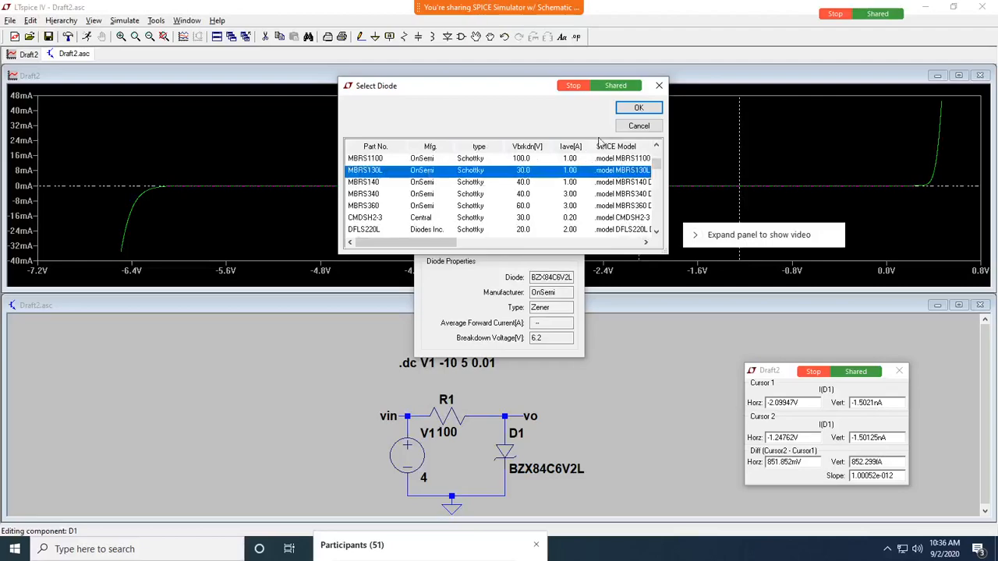
pyautogui.click(515, 158)
pyautogui.scroll(2, 509, 196)
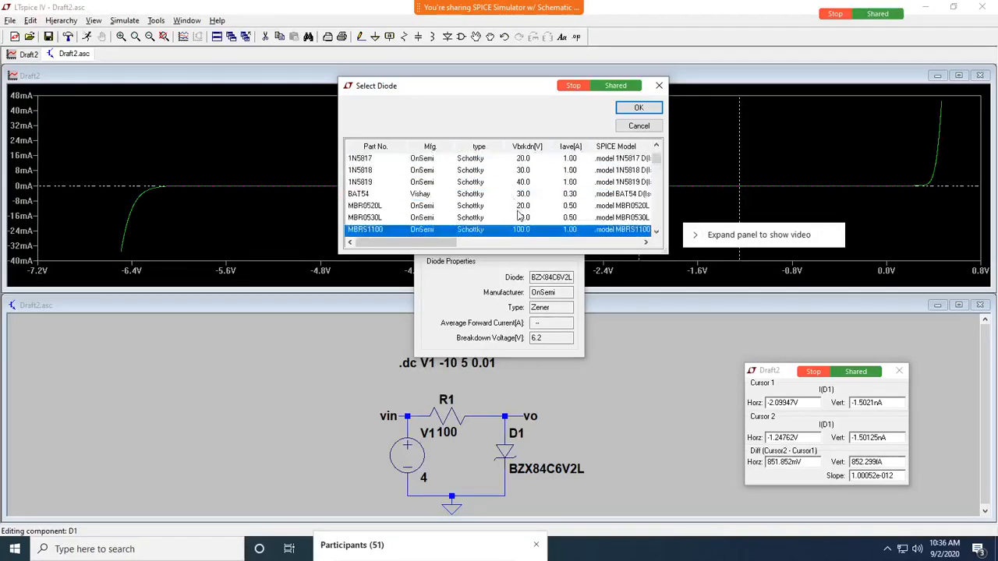
pyautogui.scroll(-1, 519, 212)
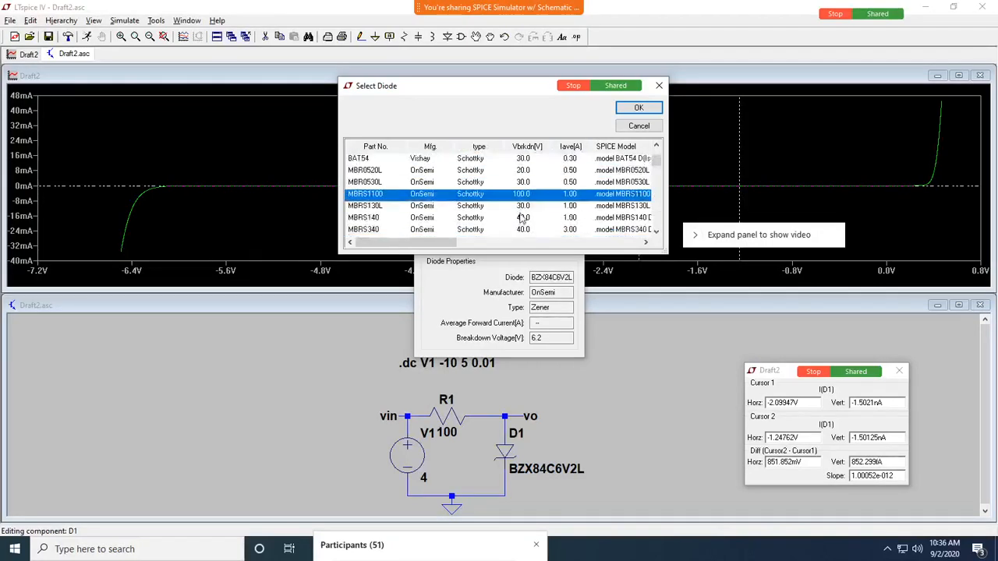
pyautogui.click(637, 108)
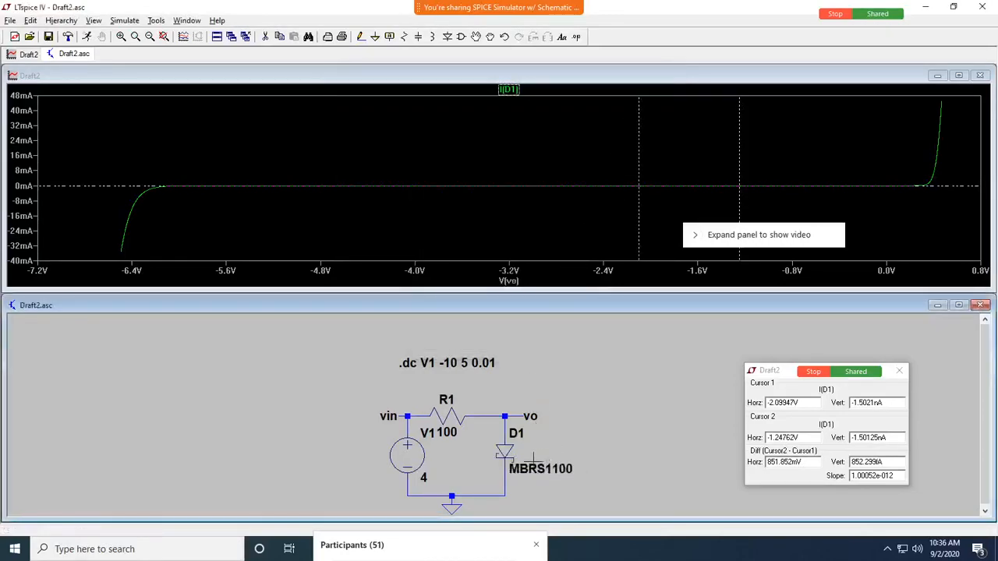
# Rerun the simulation and measure the Schottky forward curve with cursor 1 at about 0.43 V and cursor 2 at about 0.30 V
pyautogui.click(86, 36)
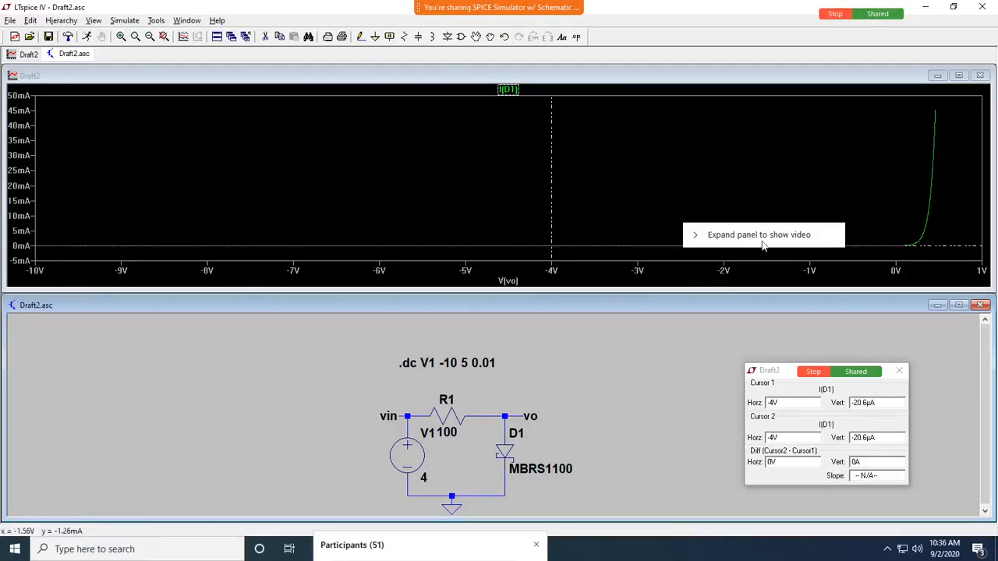
pyautogui.click(551, 234)
pyautogui.moveTo(551, 234); pyautogui.dragTo(932, 226)
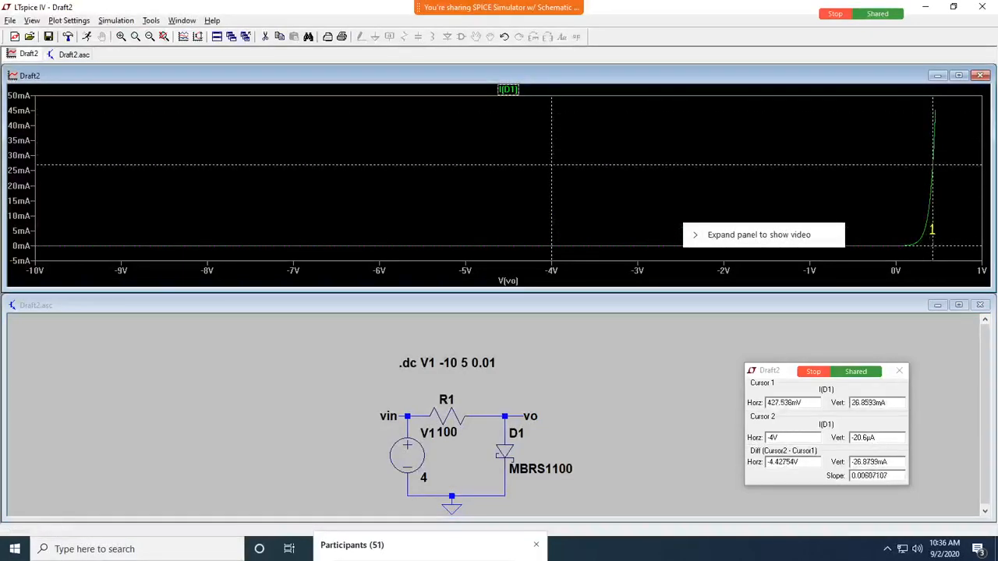
pyautogui.moveTo(551, 238); pyautogui.dragTo(921, 237)
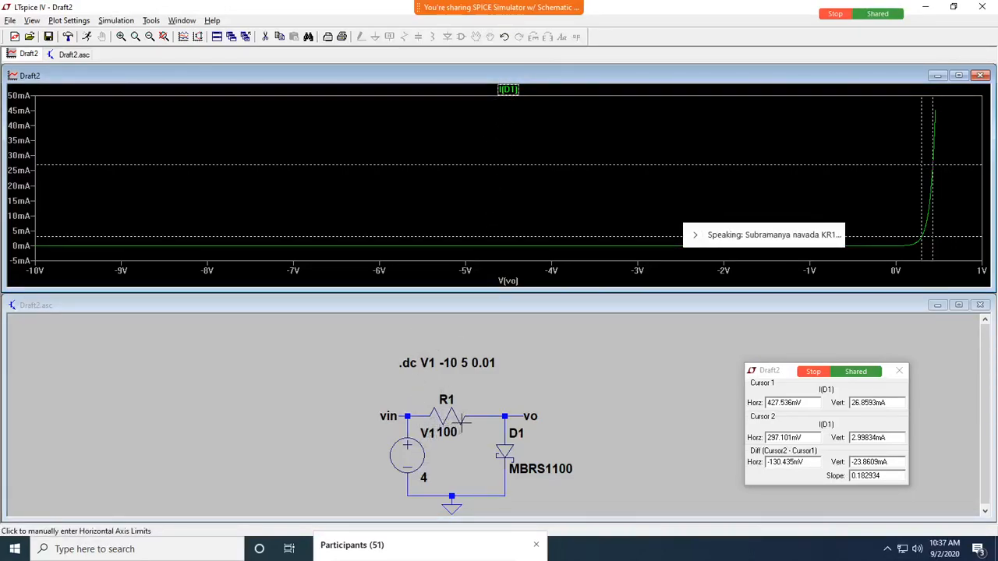
# Add the resistor current I(R1) as a second trace to the plot
pyautogui.rightClick(512, 152)
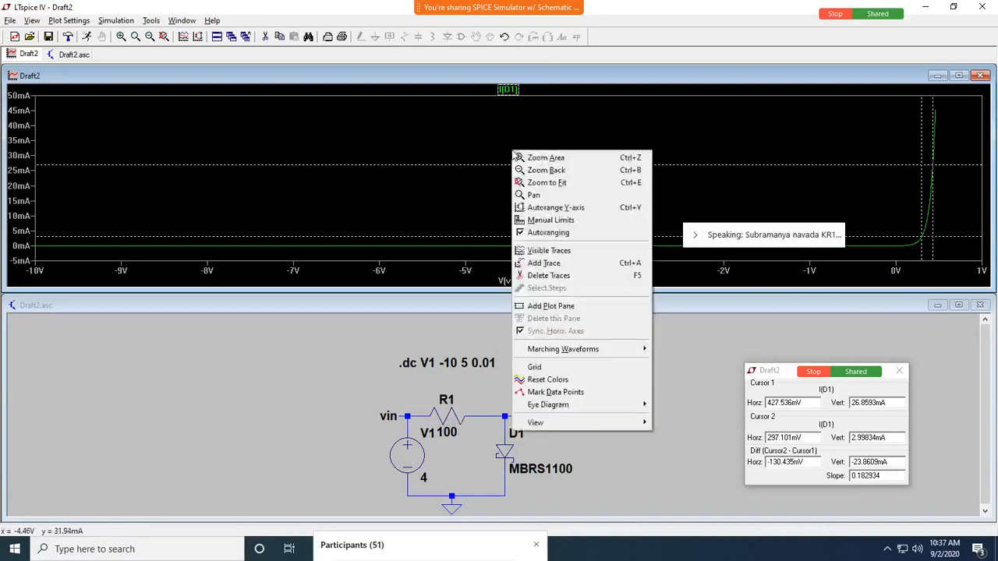
pyautogui.click(543, 263)
pyautogui.click(375, 237)
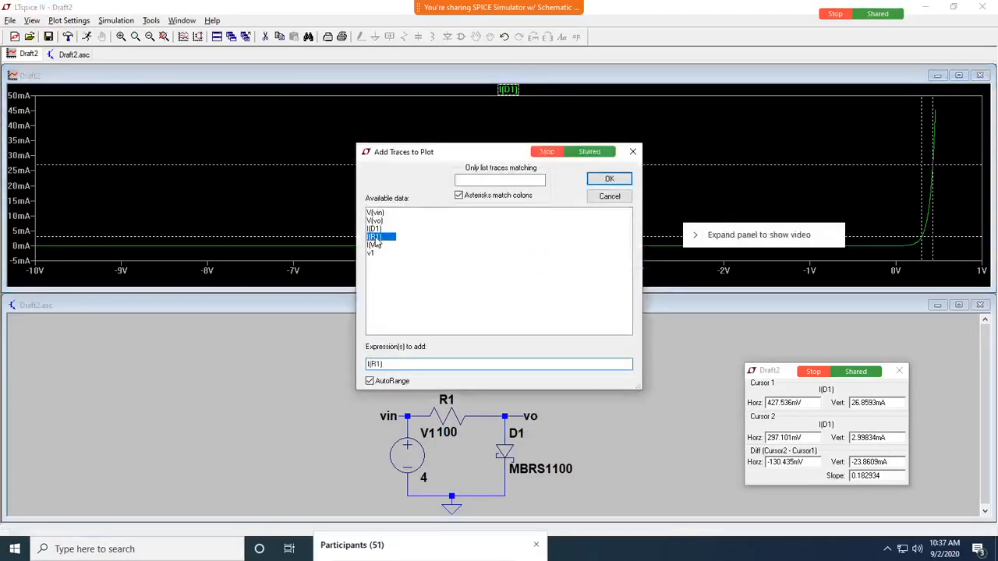
pyautogui.click(609, 179)
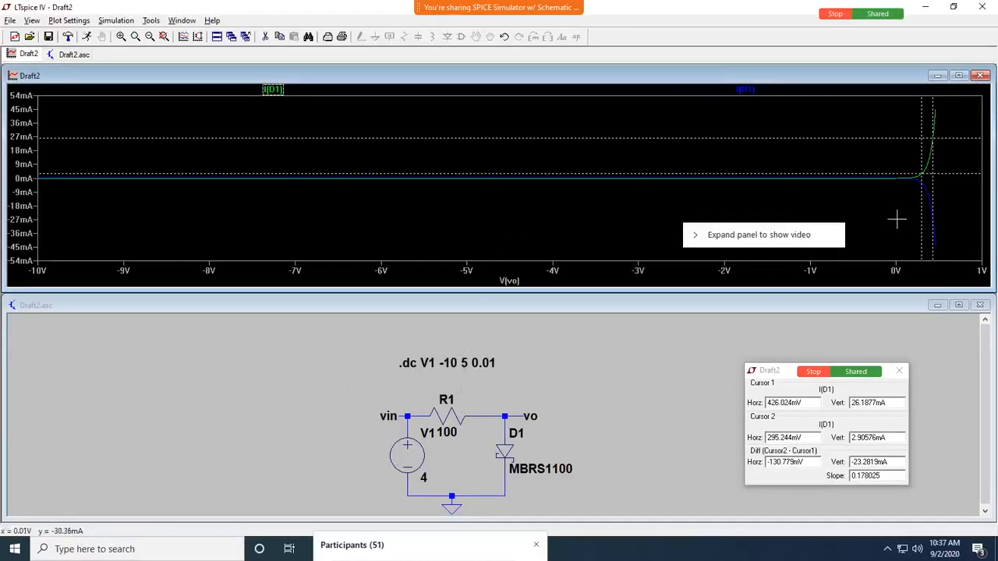
# Reverse resistor R1's orientation in place to flip its current direction, and rerun the simulation
pyautogui.click(492, 382)
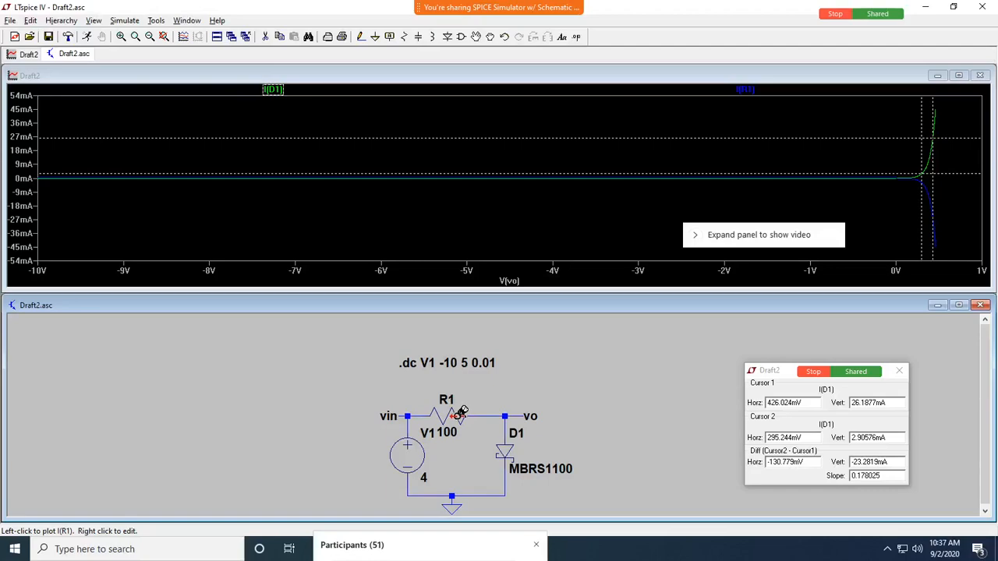
pyautogui.rightClick(502, 385)
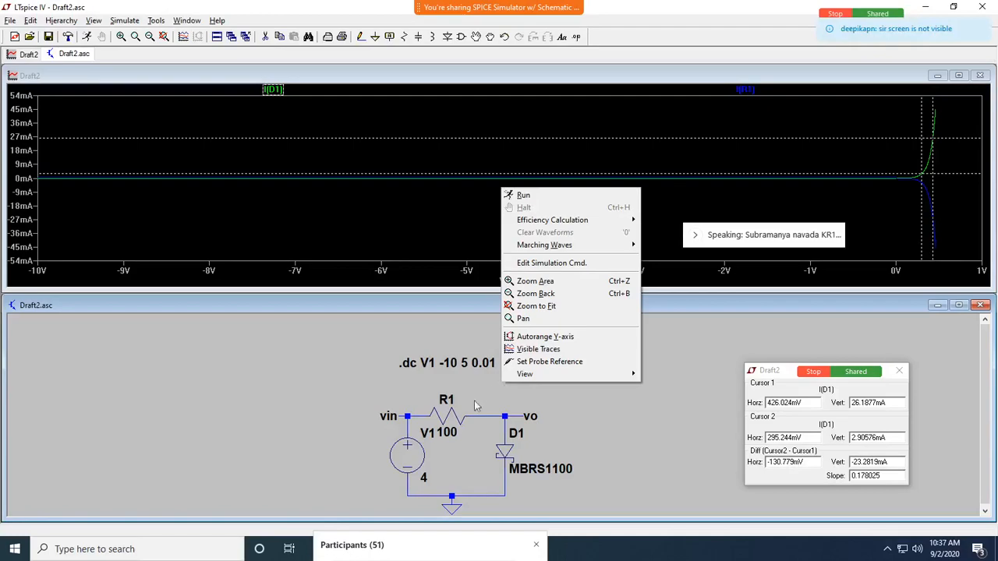
pyautogui.click(494, 402)
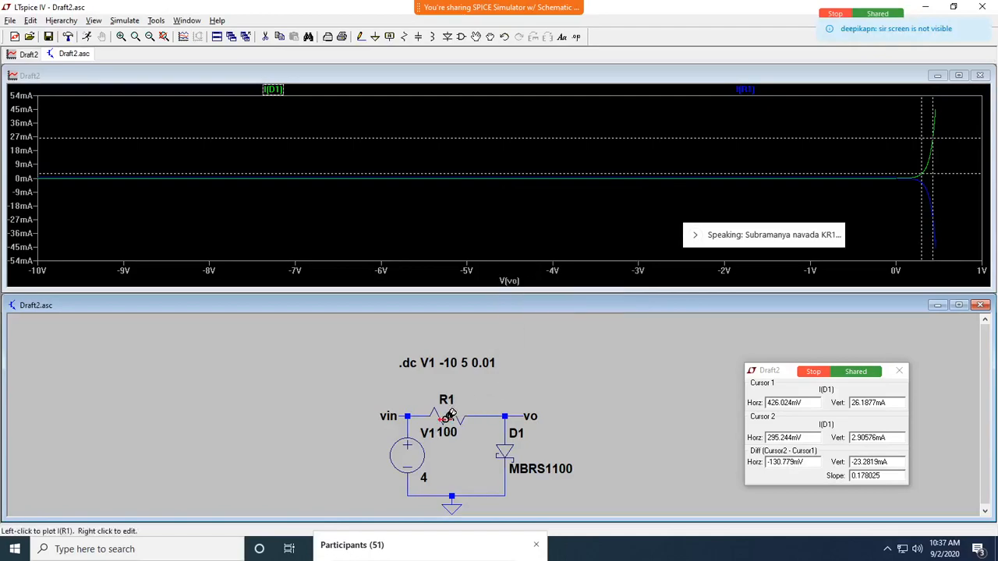
pyautogui.click(449, 413)
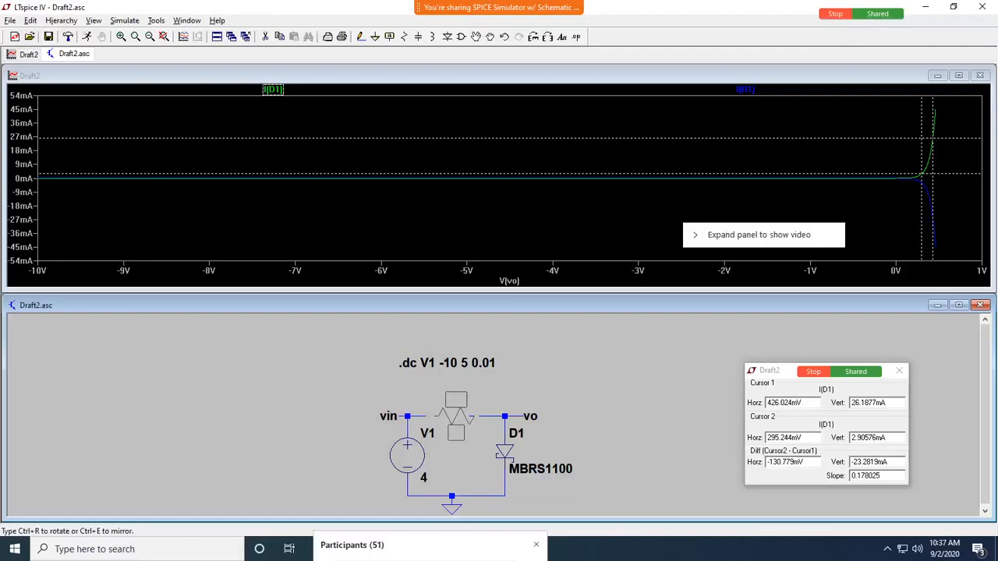
pyautogui.click(448, 416)
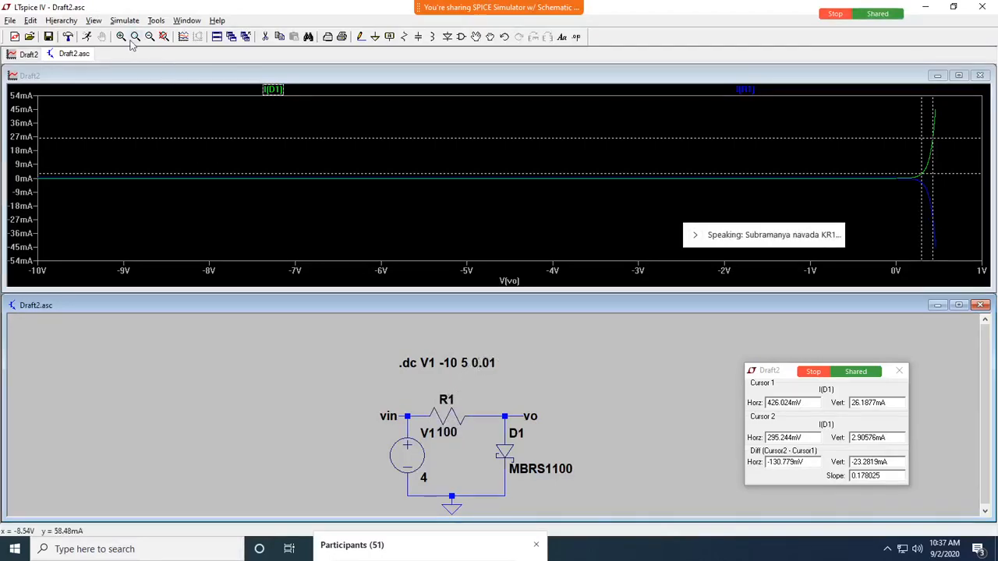
pyautogui.click(86, 36)
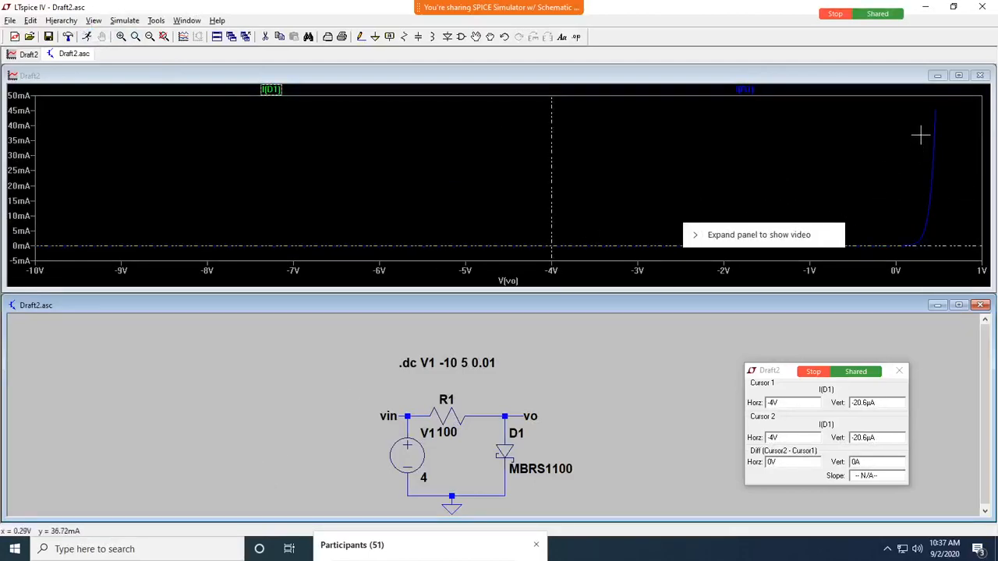
# Delete the I(D1) trace from the maximised plot and colour the I(R1) trace red
pyautogui.doubleClick(601, 78)
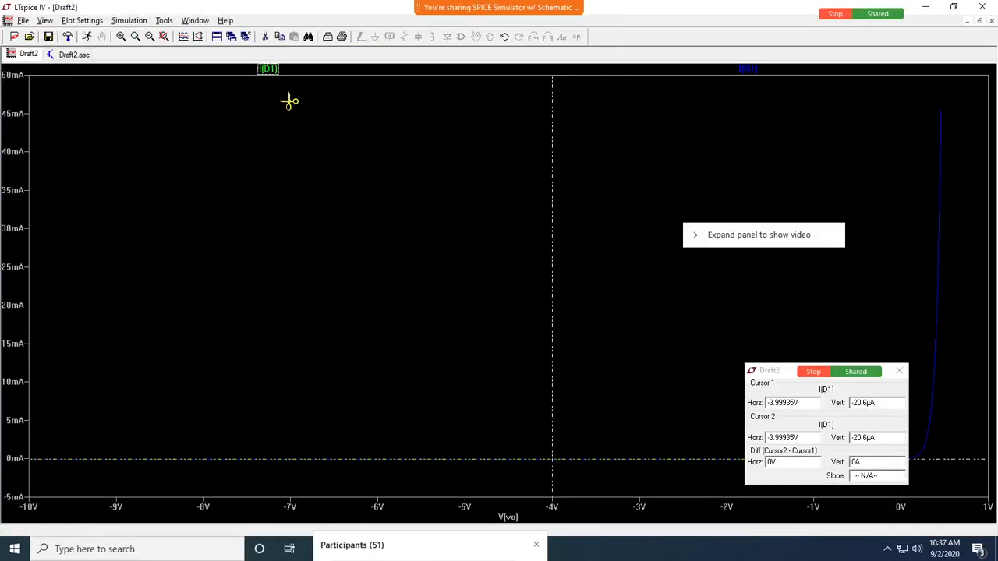
pyautogui.click(268, 68)
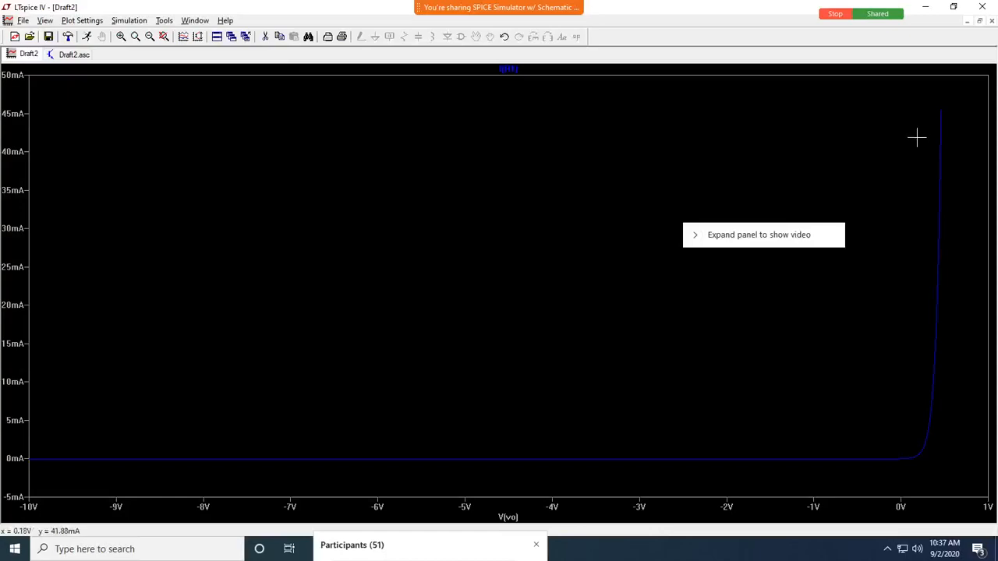
pyautogui.rightClick(507, 70)
pyautogui.click(464, 246)
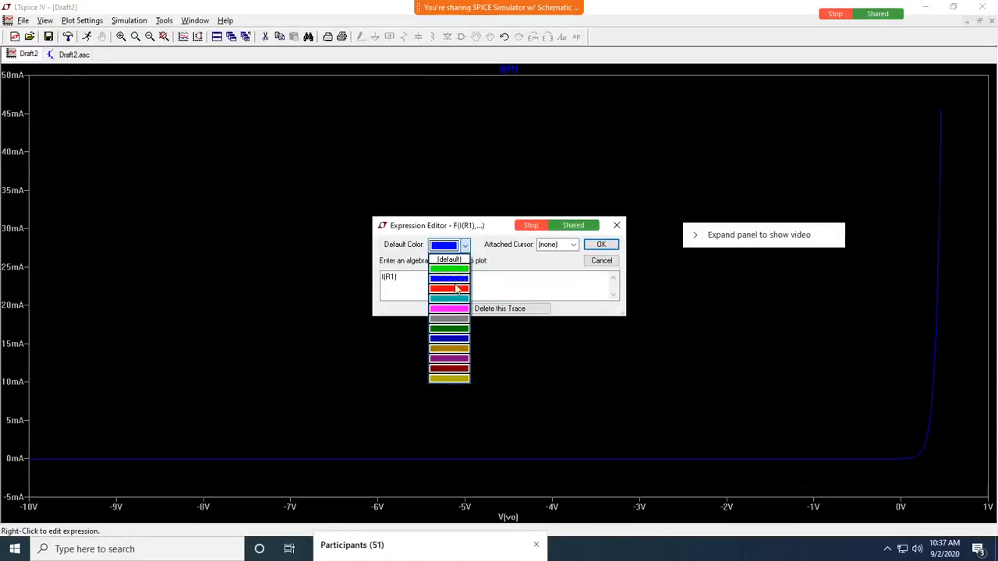
pyautogui.click(456, 289)
pyautogui.click(600, 244)
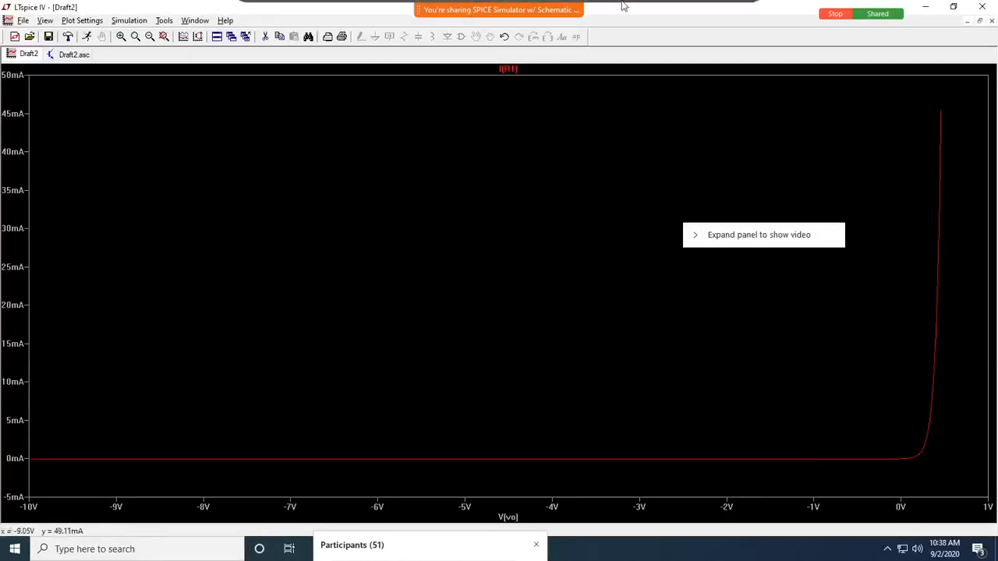
# Open the meeting chat to read the participants' messages
pyautogui.moveTo(611, 6)
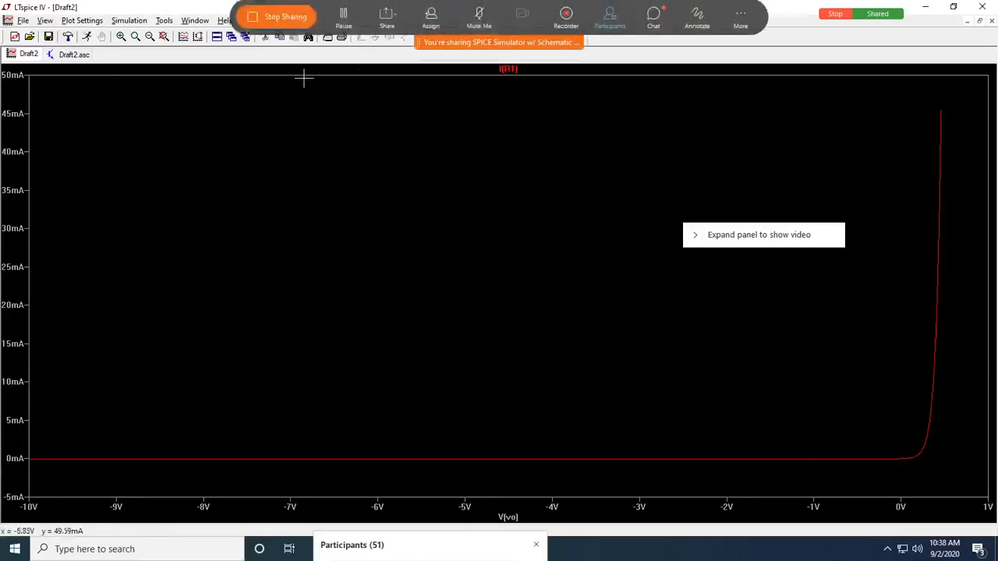
pyautogui.click(654, 17)
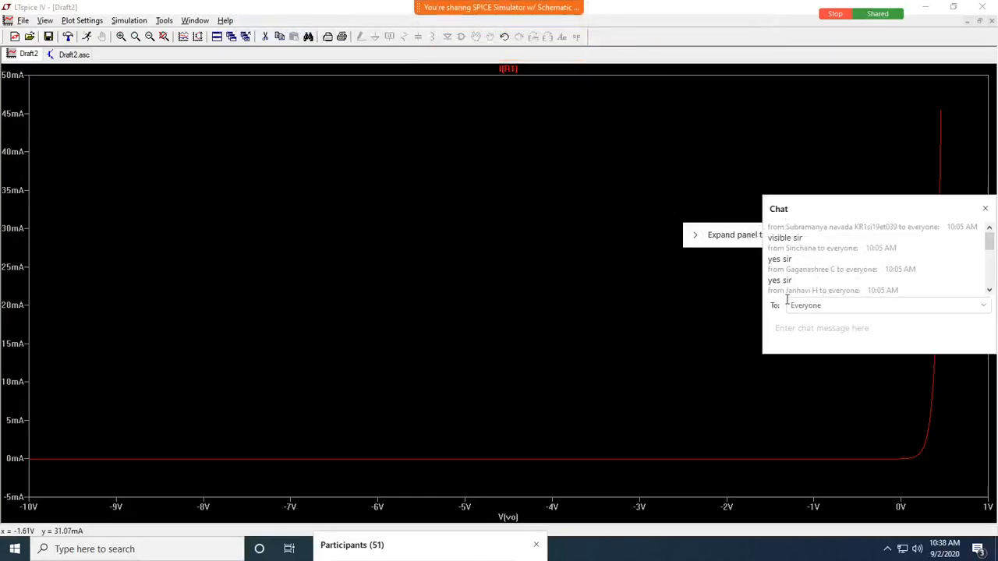
# Open the meeting's participants list, move it clear of the middle of the plot and make it taller
pyautogui.moveTo(579, 17)
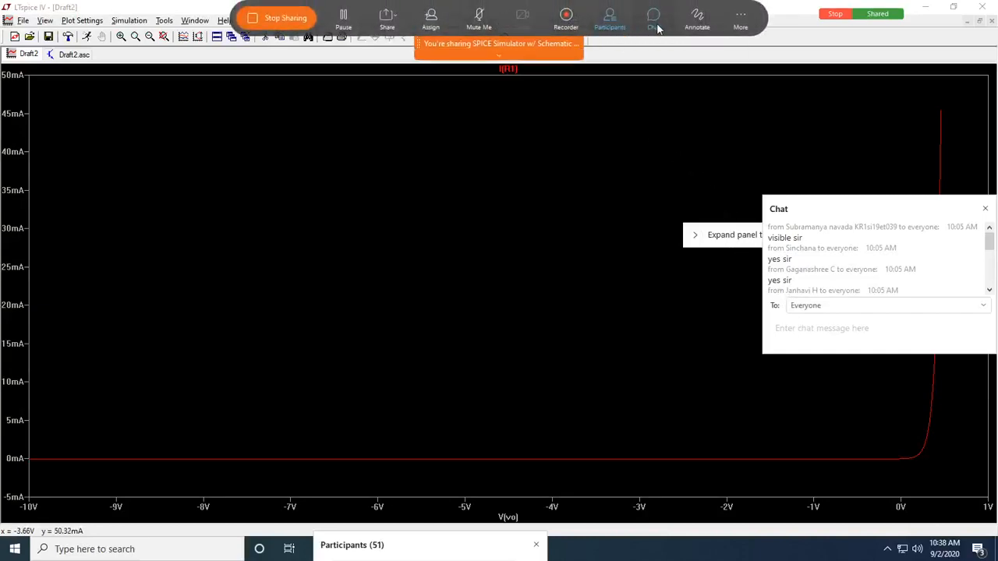
pyautogui.click(609, 17)
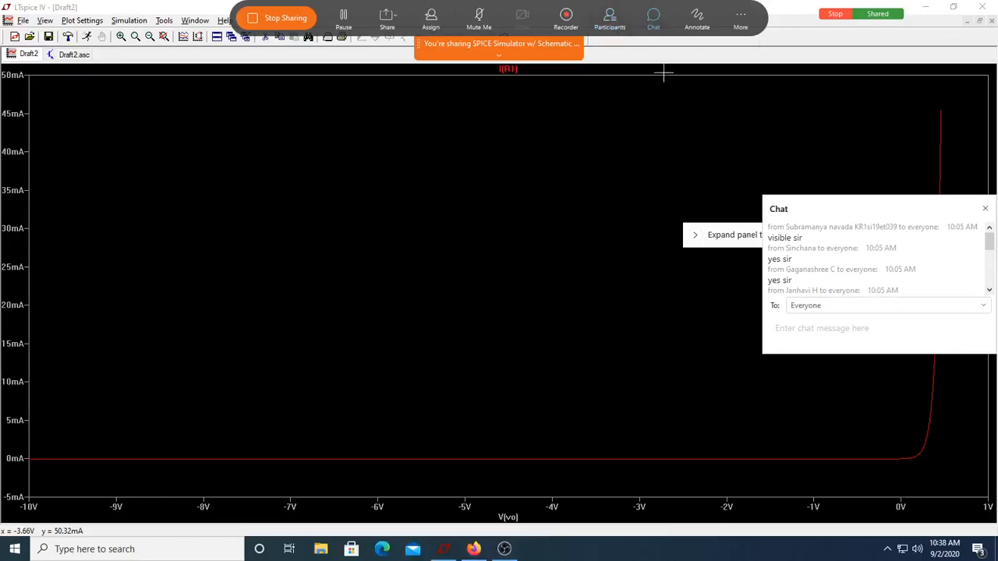
pyautogui.click(614, 21)
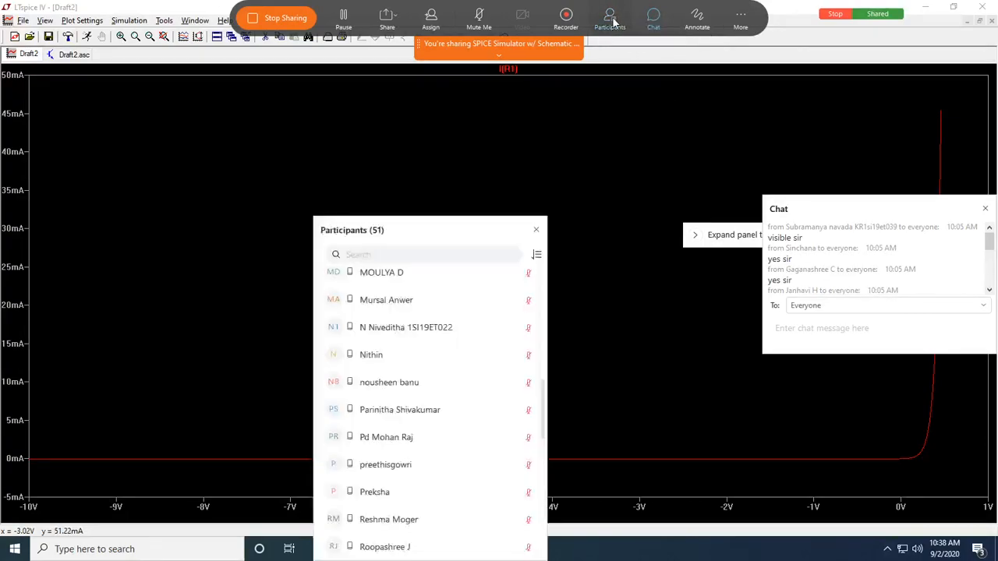
pyautogui.moveTo(474, 231); pyautogui.dragTo(967, 41)
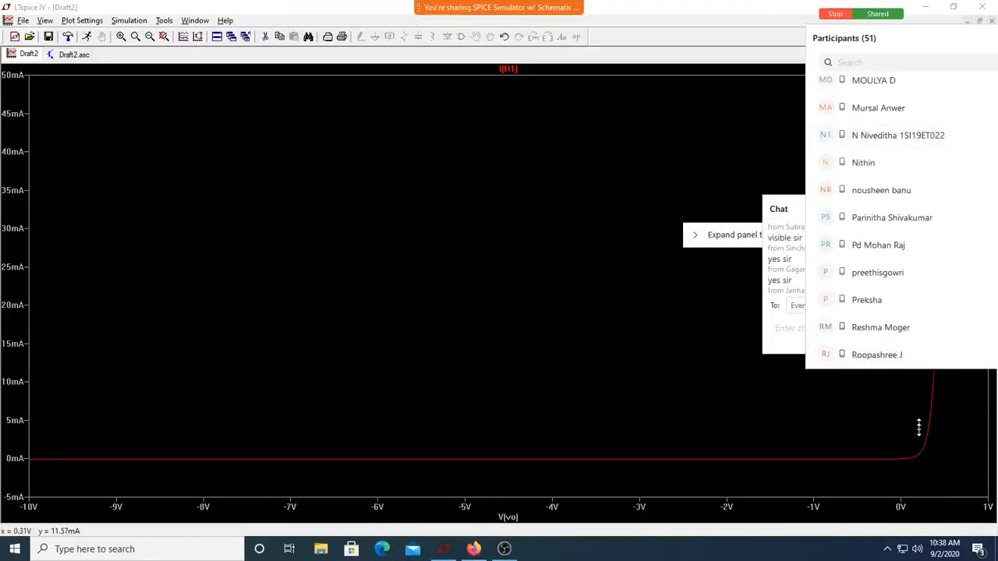
pyautogui.moveTo(918, 424); pyautogui.dragTo(909, 507)
# Look through the whole participants list from the host's entry down to the last attendee
pyautogui.scroll(5, 880, 352)
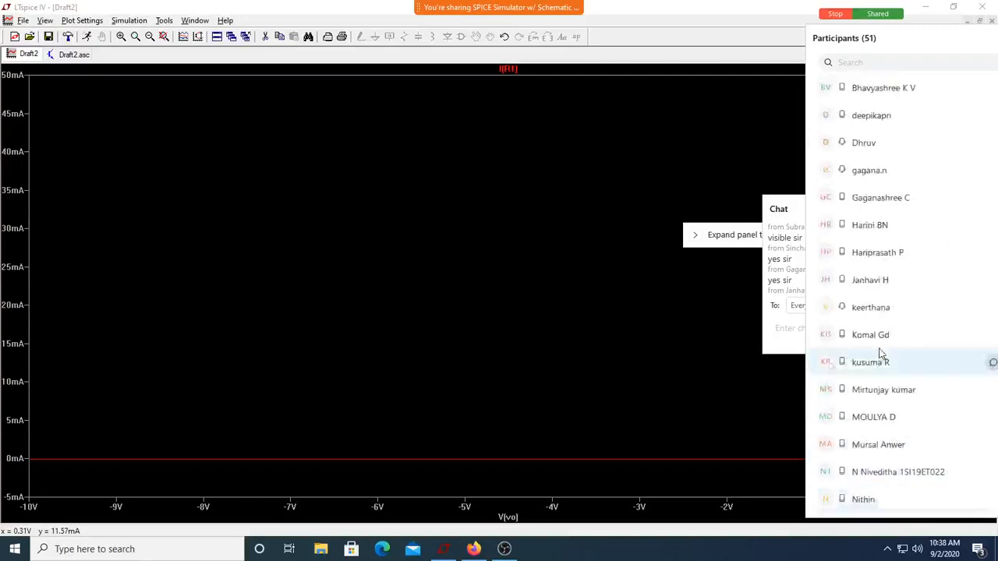
pyautogui.scroll(3, 880, 353)
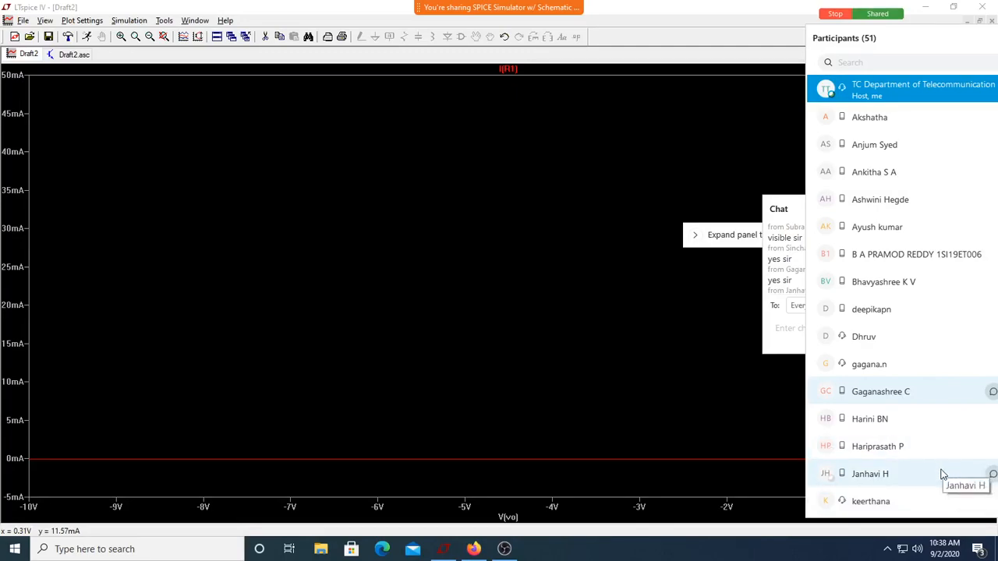
pyautogui.scroll(-2, 939, 473)
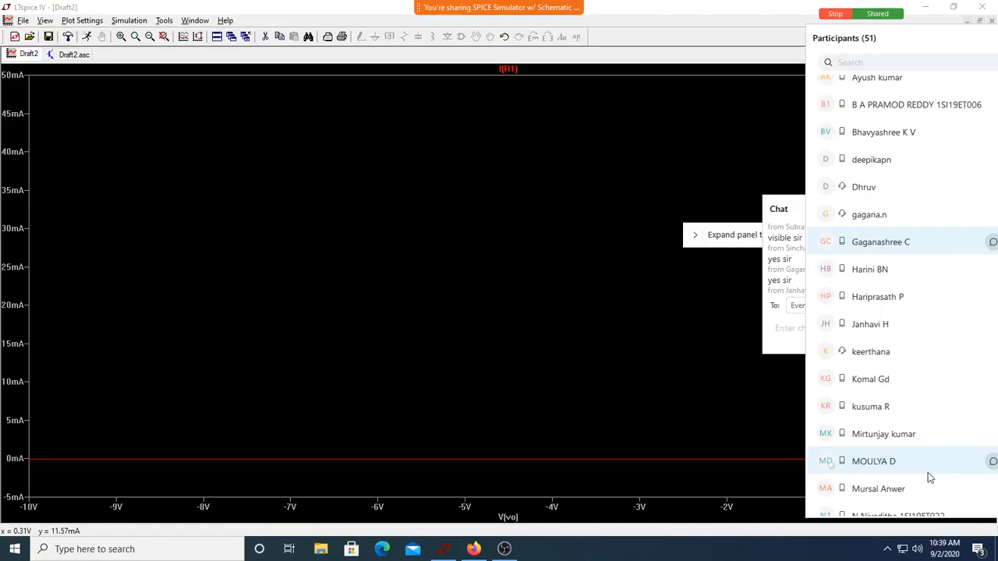
pyautogui.scroll(-1, 928, 470)
pyautogui.scroll(-7, 930, 470)
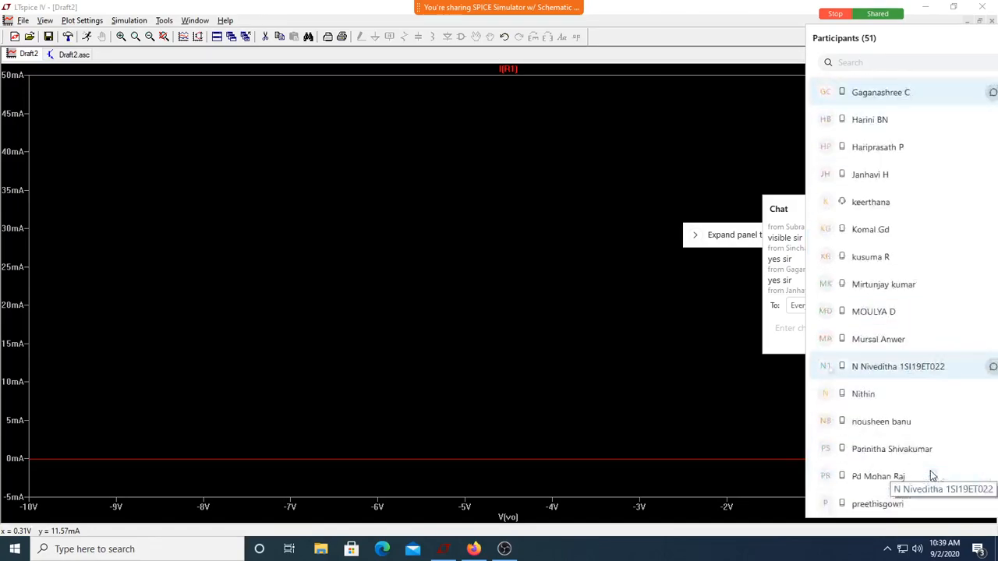
pyautogui.scroll(-8, 930, 472)
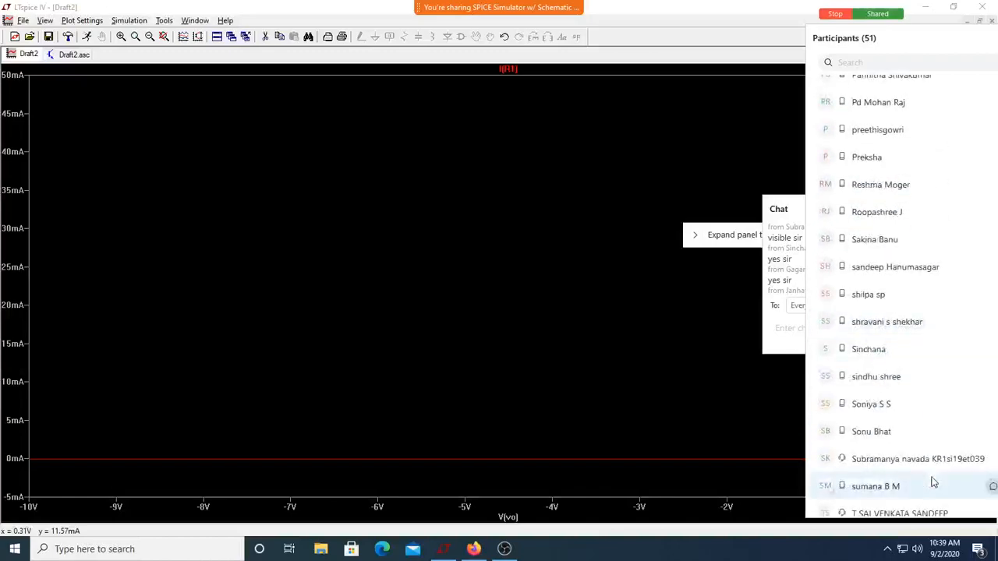
pyautogui.scroll(-6, 934, 483)
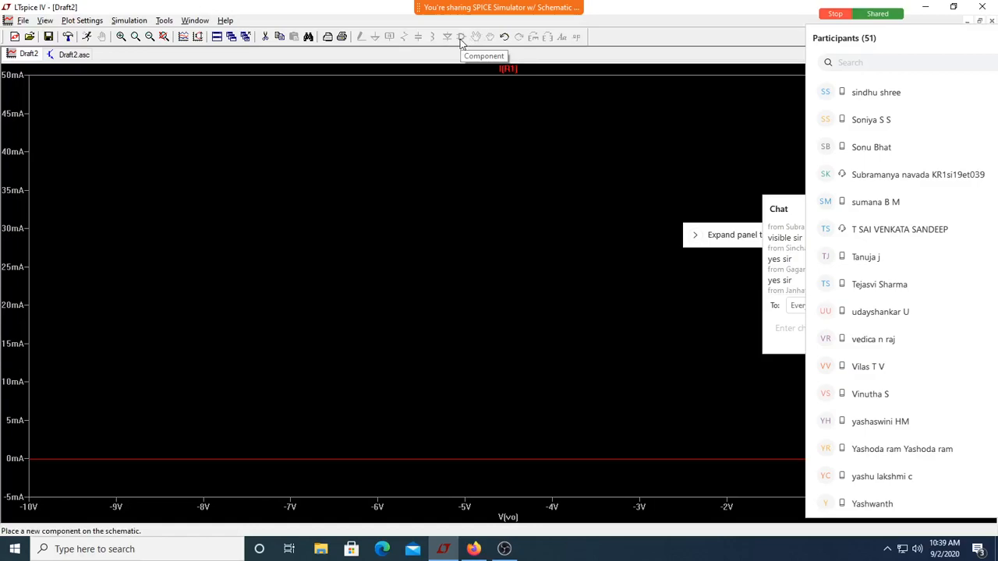
# Tile the plot and schematic windows, and change diode D1's model to the OnSemi silicon diode 1N914
pyautogui.click(218, 37)
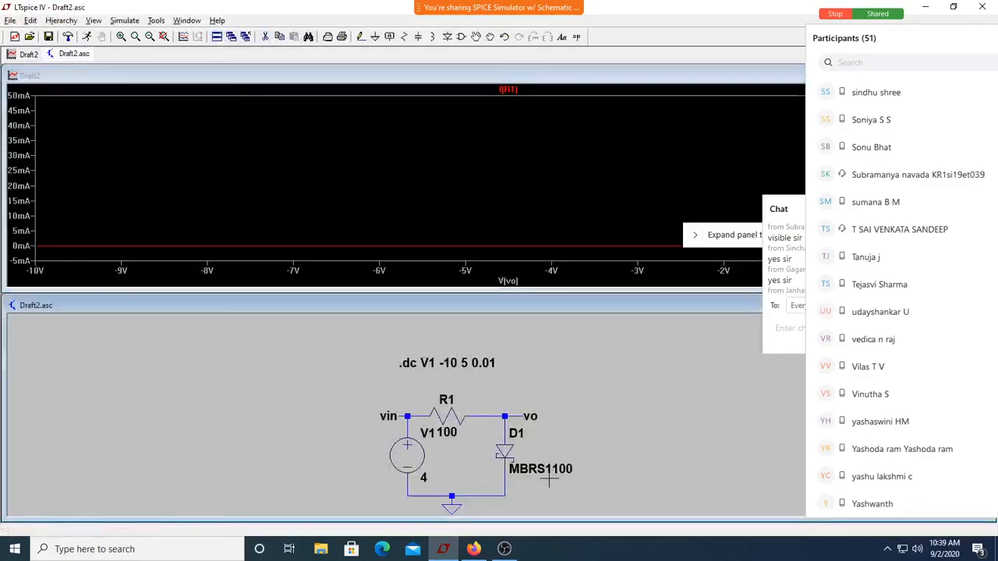
pyautogui.click(511, 451)
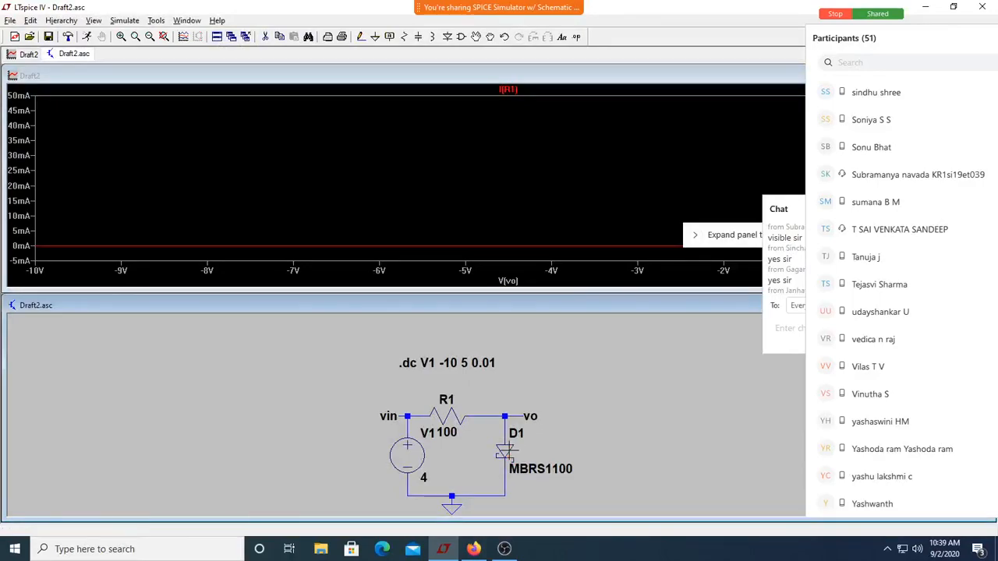
pyautogui.rightClick(511, 451)
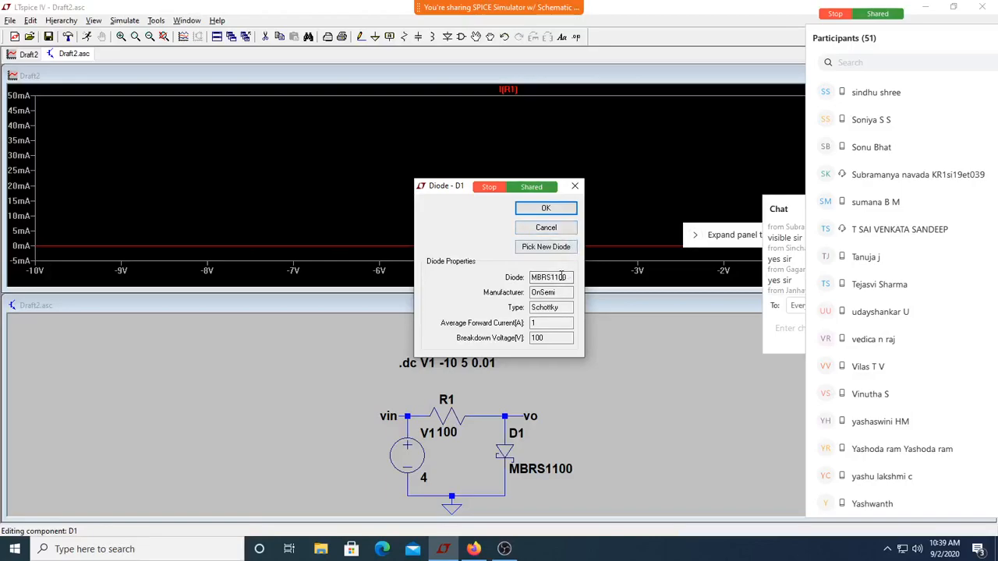
pyautogui.click(556, 248)
pyautogui.scroll(1, 594, 185)
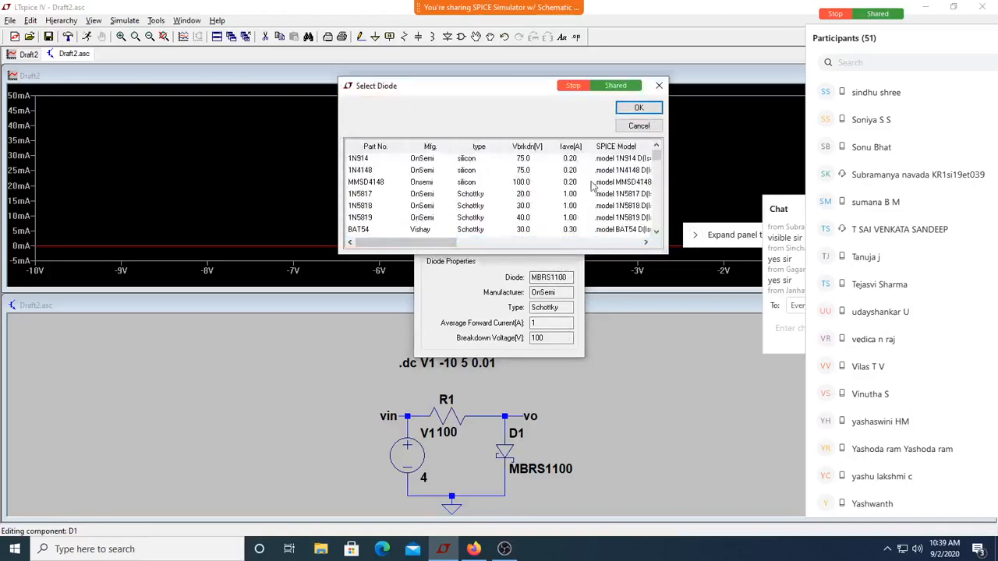
pyautogui.click(575, 160)
pyautogui.click(638, 108)
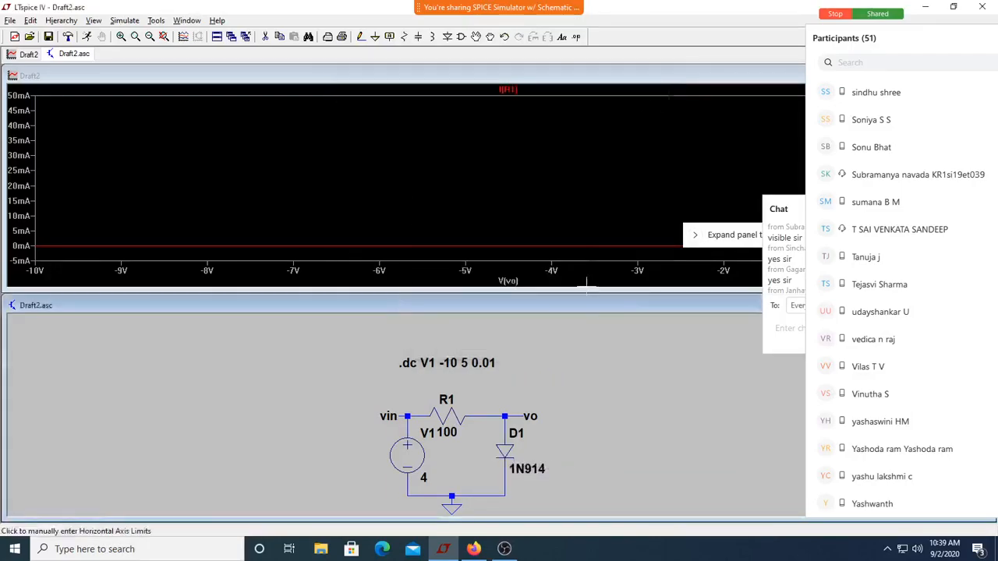
# Move diode D1 out of the circuit and place R1, rotated vertically, in its position between vo and ground
pyautogui.rightClick(596, 445)
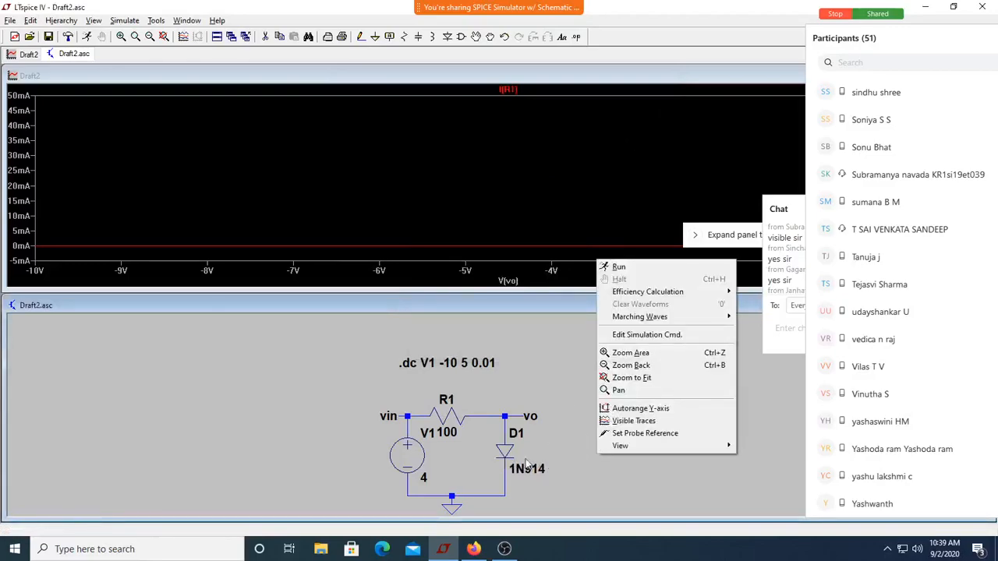
pyautogui.click(560, 456)
pyautogui.press('F7')
pyautogui.click(506, 451)
pyautogui.click(285, 388)
pyautogui.click(450, 417)
pyautogui.hotkey('ctrl', 'r')
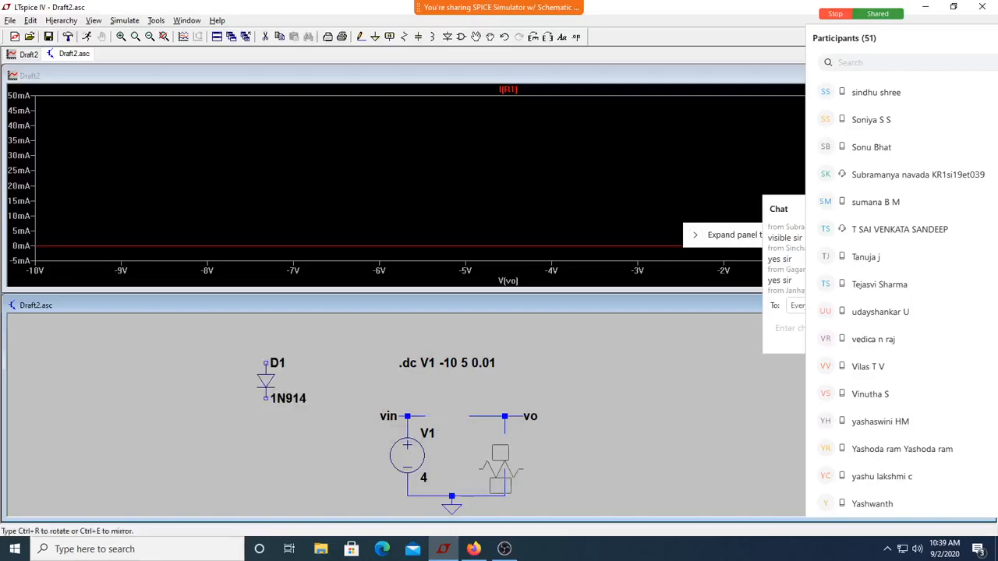
pyautogui.click(504, 448)
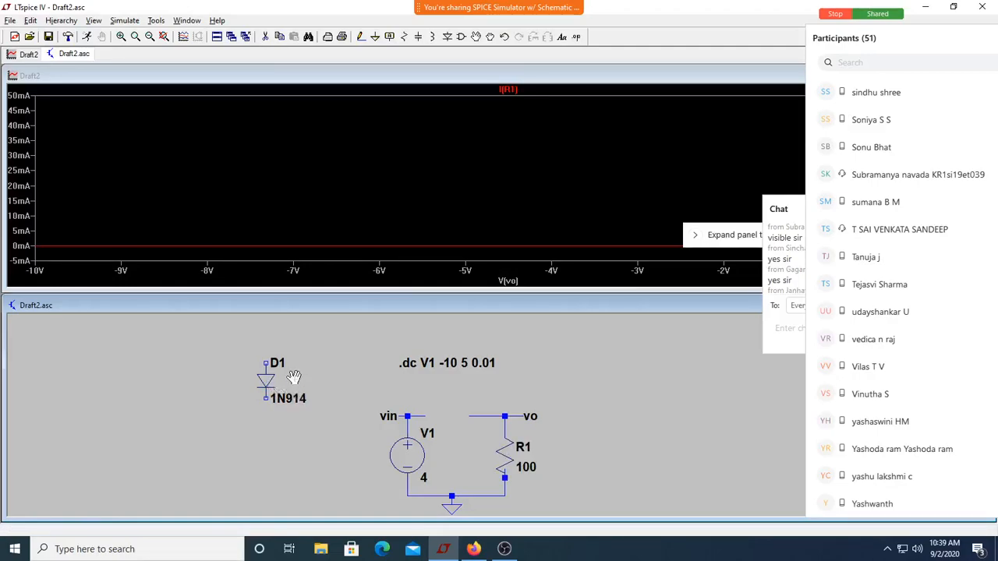
# Rotate diode D1 to horizontal and place it in the gap between vin and vo, with its cathode towards vo
pyautogui.click(268, 379)
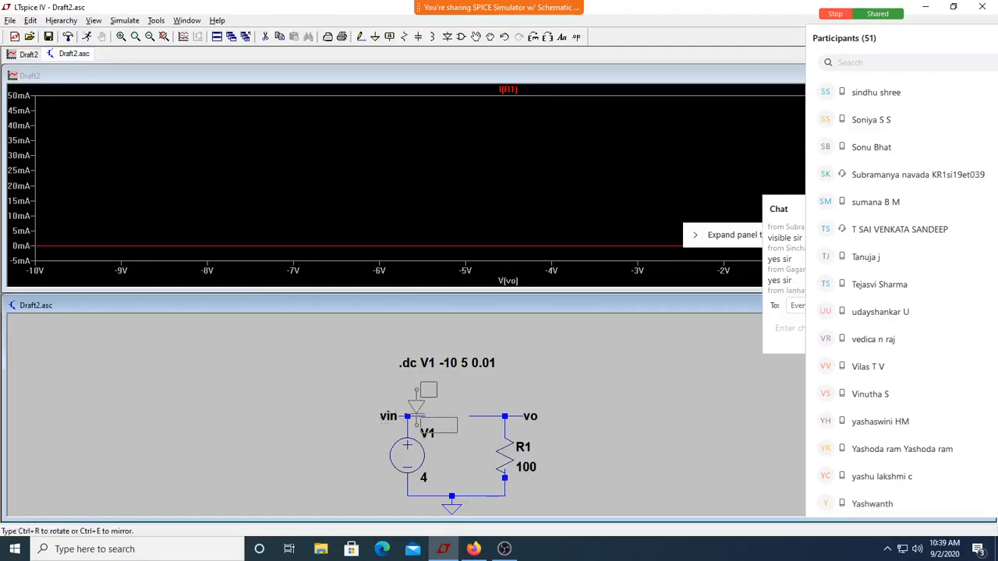
pyautogui.hotkey('ctrl', 'r')
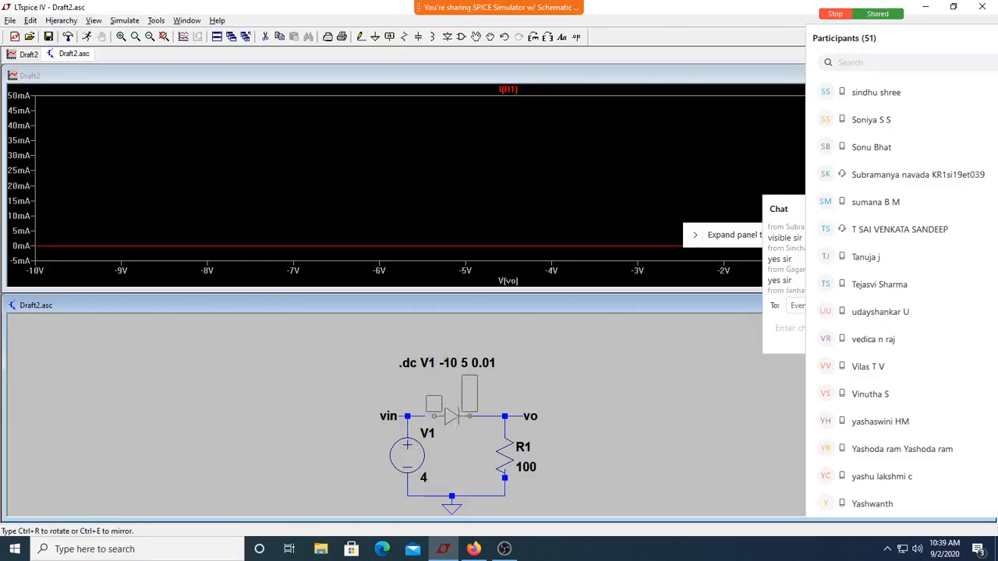
pyautogui.click(450, 415)
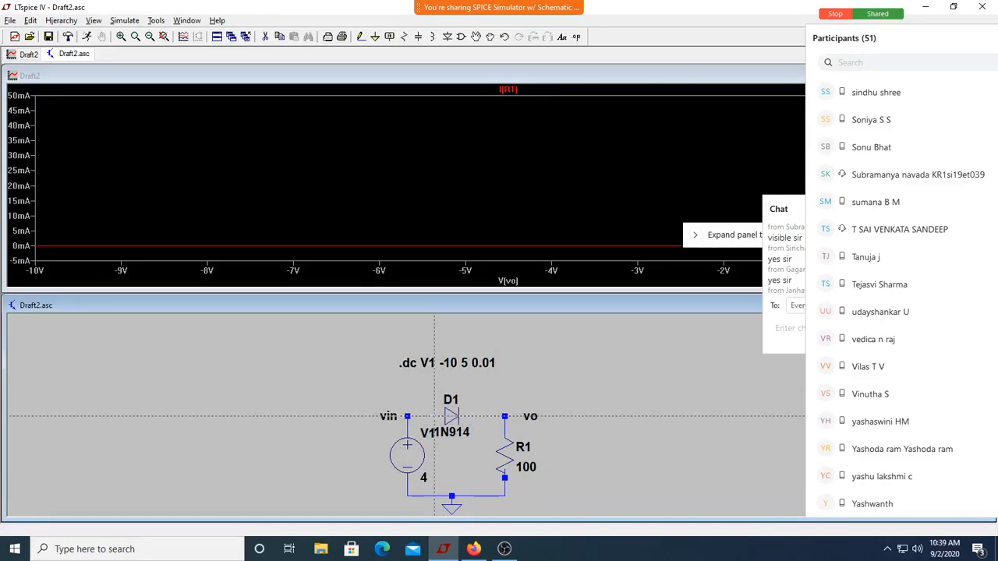
pyautogui.press('Escape')
# Close the old waveform plot, moving the participants list off the window controls, and fit the maximised schematic to the view
pyautogui.doubleClick(596, 310)
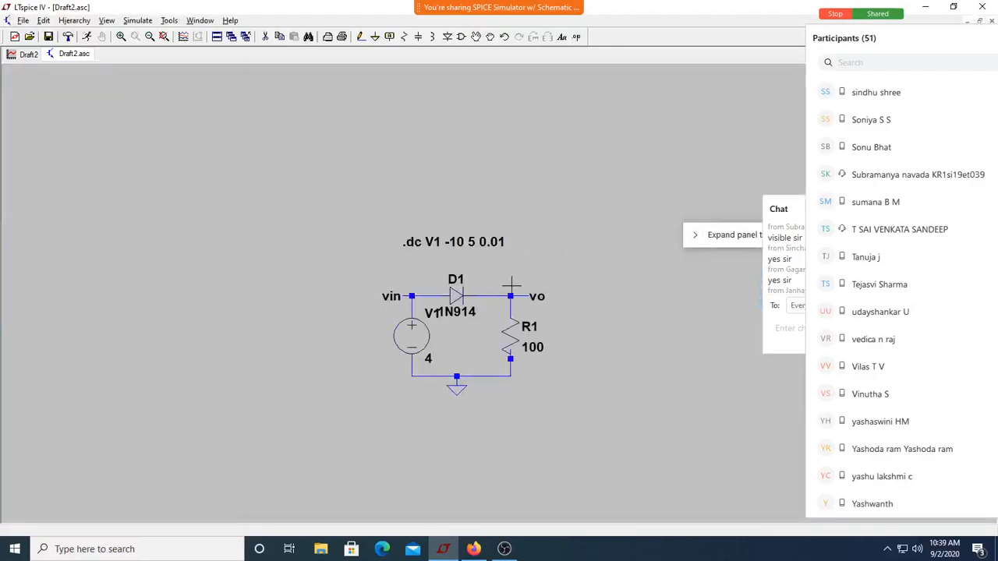
pyautogui.click(39, 57)
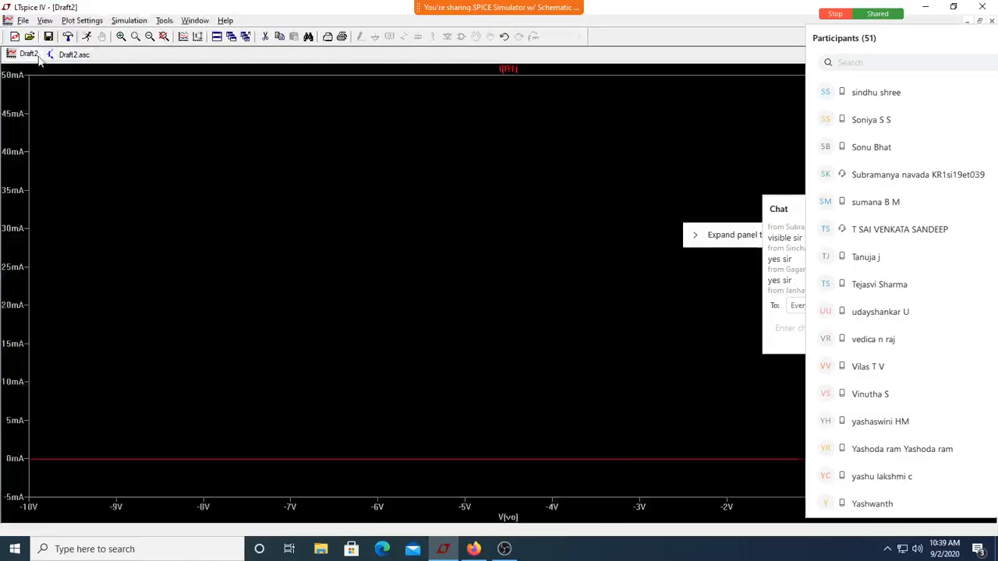
pyautogui.moveTo(944, 32); pyautogui.dragTo(956, 103)
pyautogui.click(991, 21)
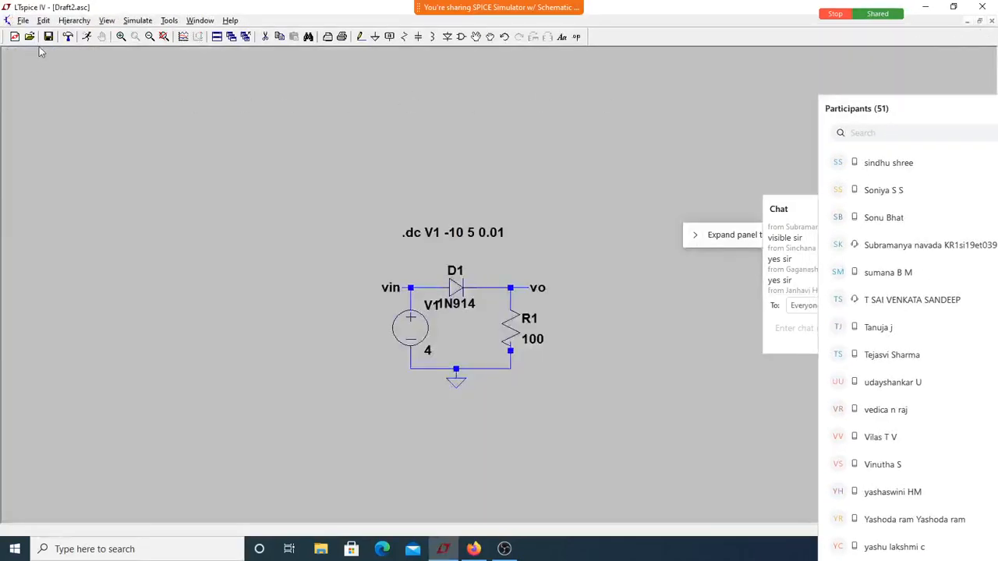
pyautogui.click(166, 37)
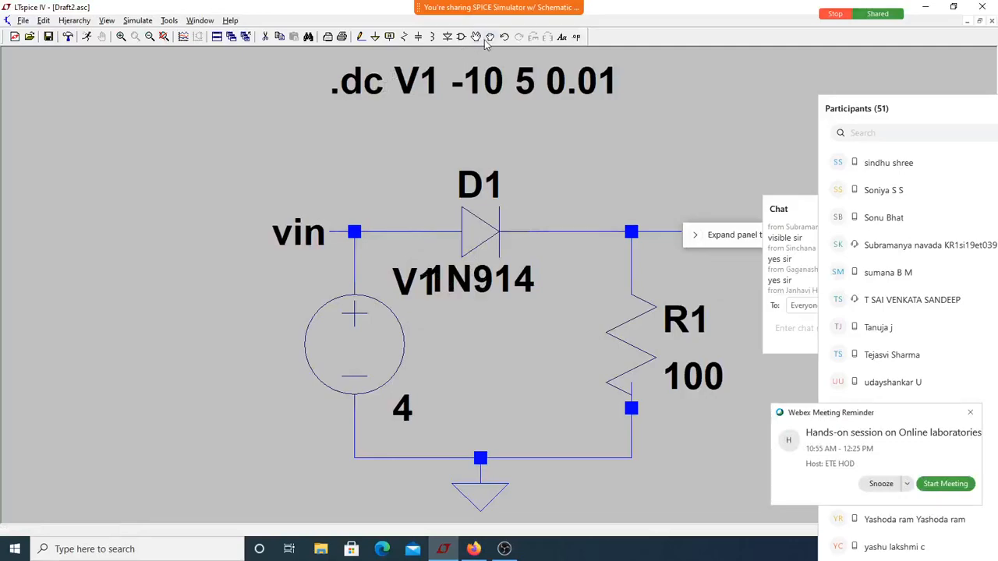
# Move the V1 name and its value 4 to the outer side of the voltage source, away from the diode label
pyautogui.click(418, 282)
pyautogui.click(282, 292)
pyautogui.click(390, 406)
pyautogui.click(242, 421)
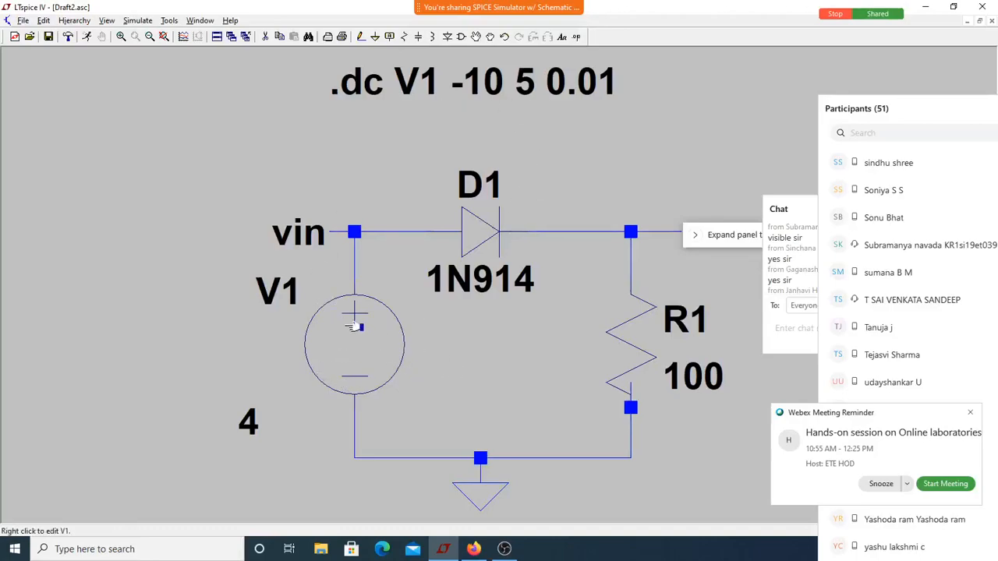
# Place a battery symbol from the Misc component library beside the circuit, next to source V1
pyautogui.click(461, 37)
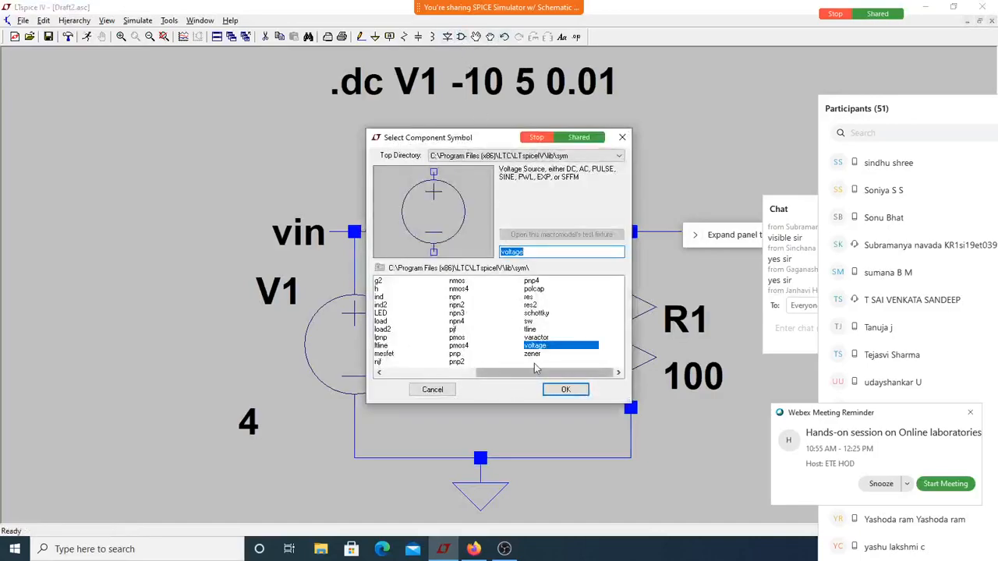
pyautogui.click(407, 373)
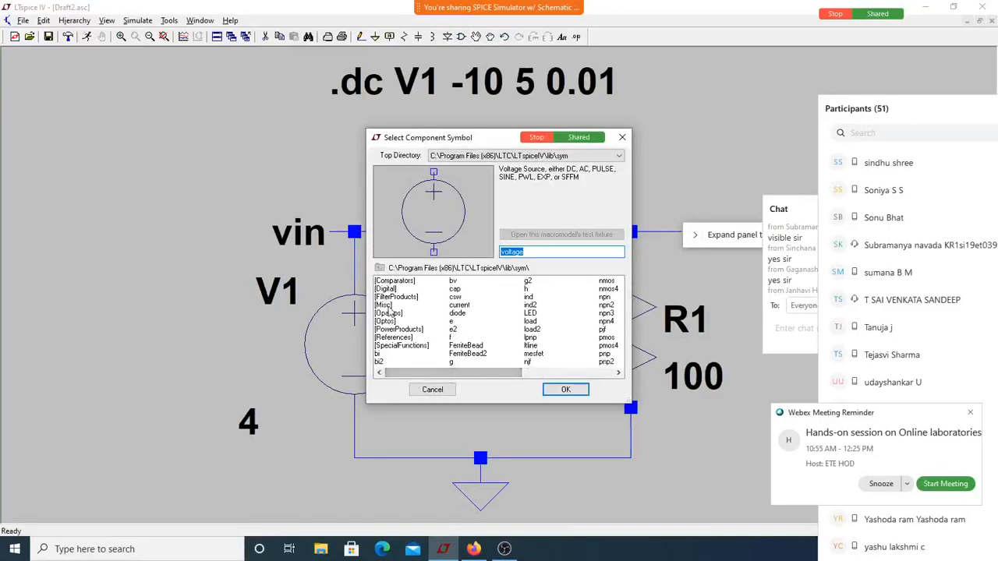
pyautogui.doubleClick(385, 305)
pyautogui.doubleClick(388, 289)
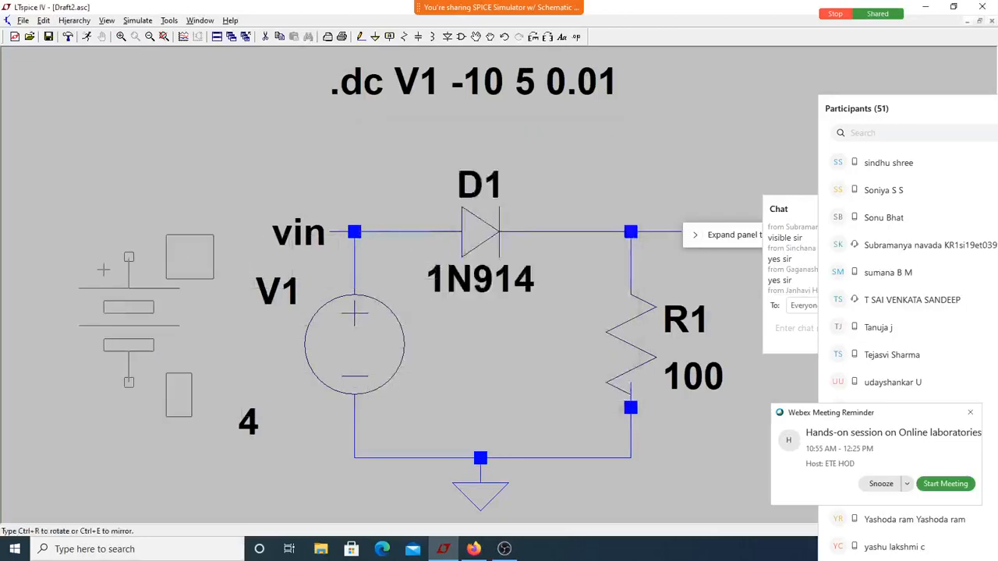
pyautogui.click(129, 319)
pyautogui.press('Escape')
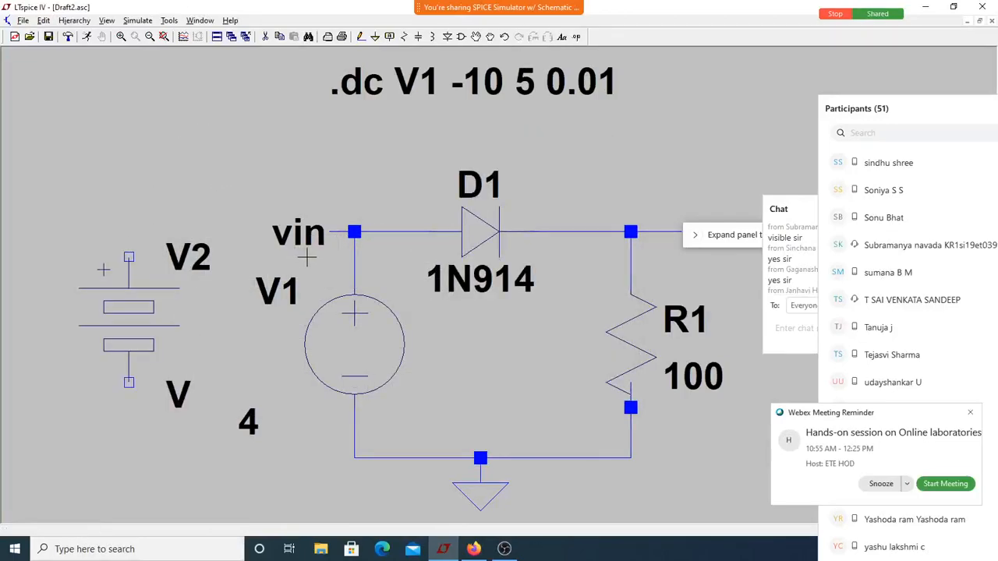
# Delete voltage source V1 and move battery V2 into its place between vin and ground
pyautogui.press('Delete')
pyautogui.click(362, 344)
pyautogui.press('Escape')
pyautogui.press('F7')
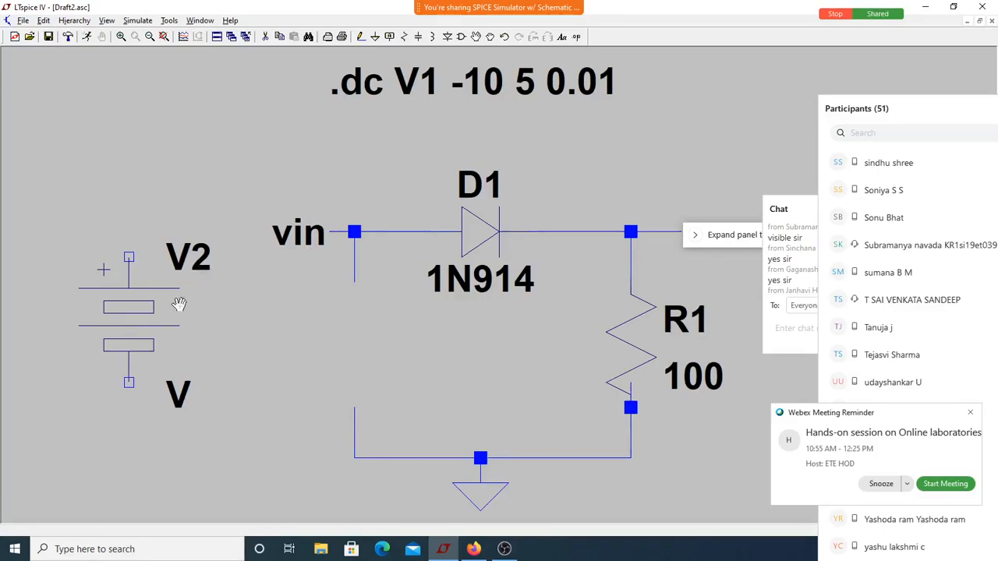
pyautogui.click(159, 308)
pyautogui.click(208, 319)
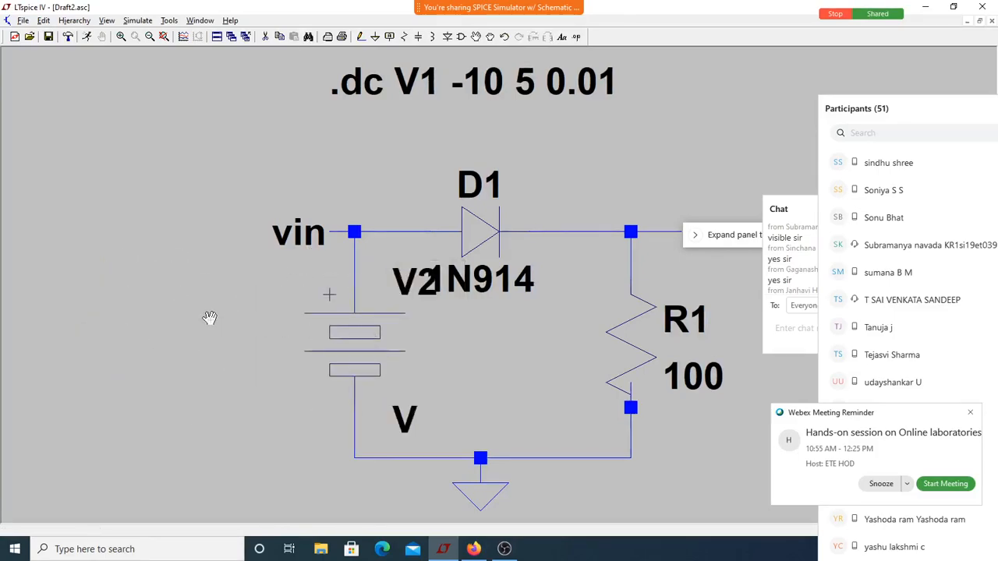
# Move the 1N914 label above the diode beside D1 and set battery V2's value to 9
pyautogui.click(470, 293)
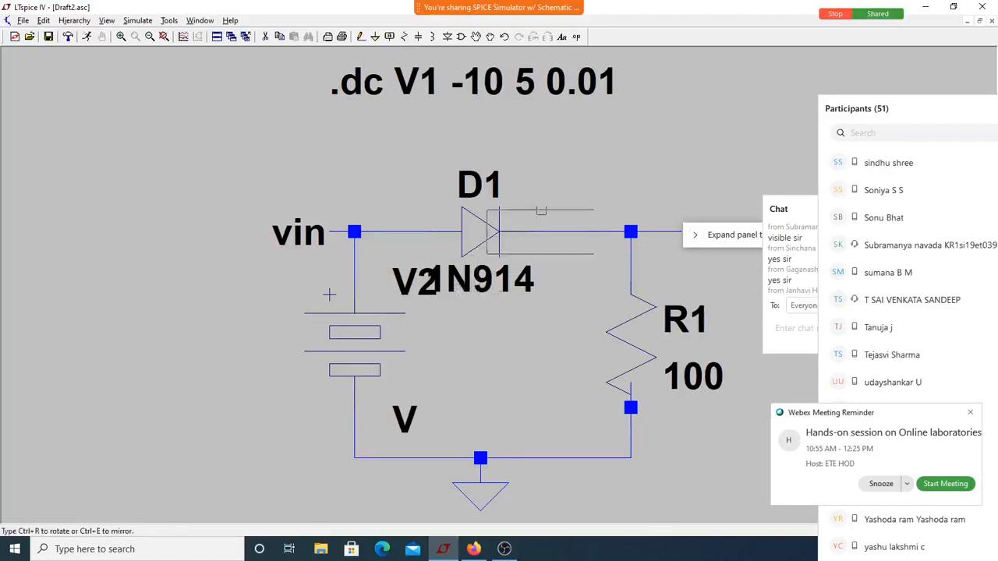
pyautogui.click(552, 190)
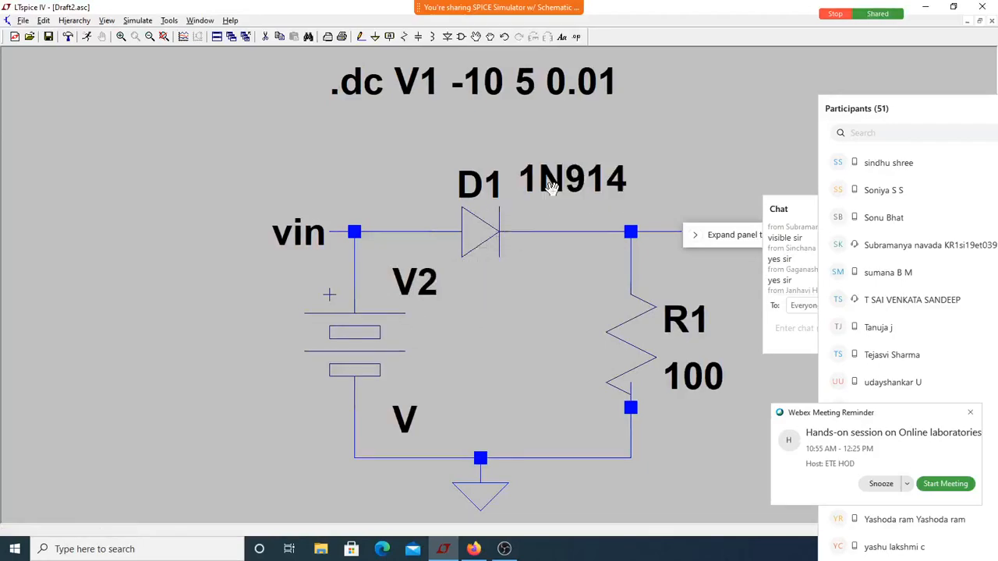
pyautogui.rightClick(406, 422)
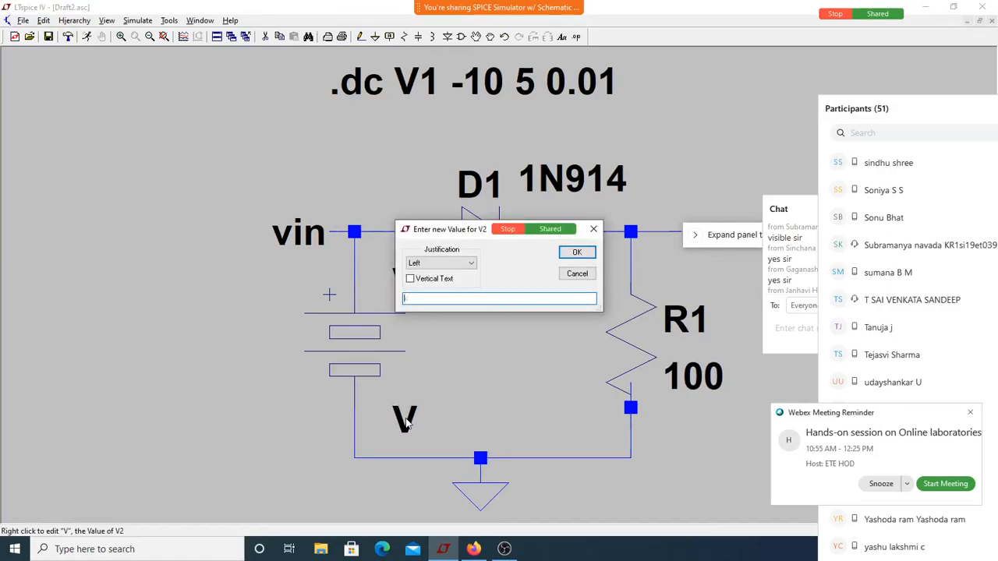
pyautogui.write('9')
pyautogui.press('Return')
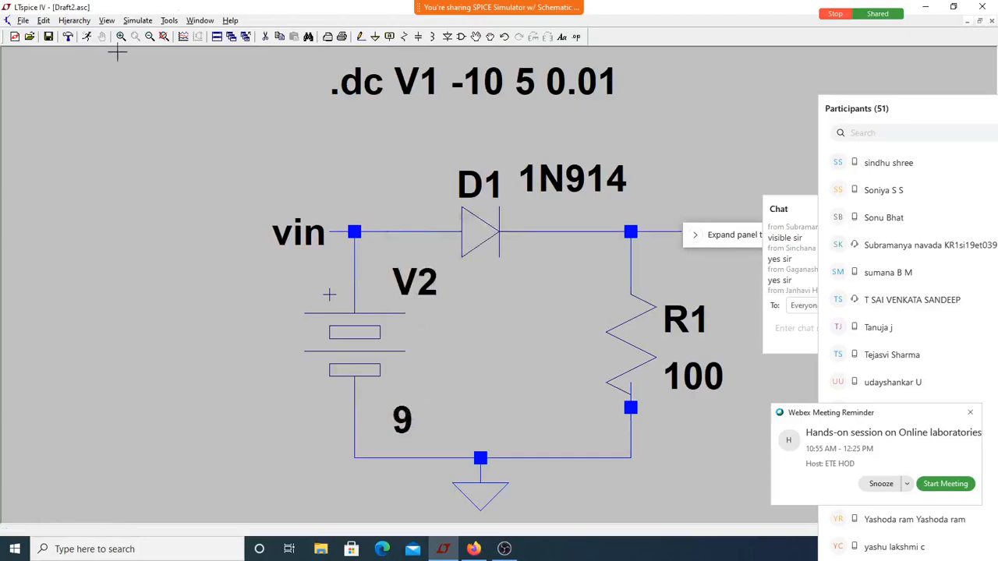
# Set the first source of the DC sweep command to V2 and run the simulation
pyautogui.click(88, 36)
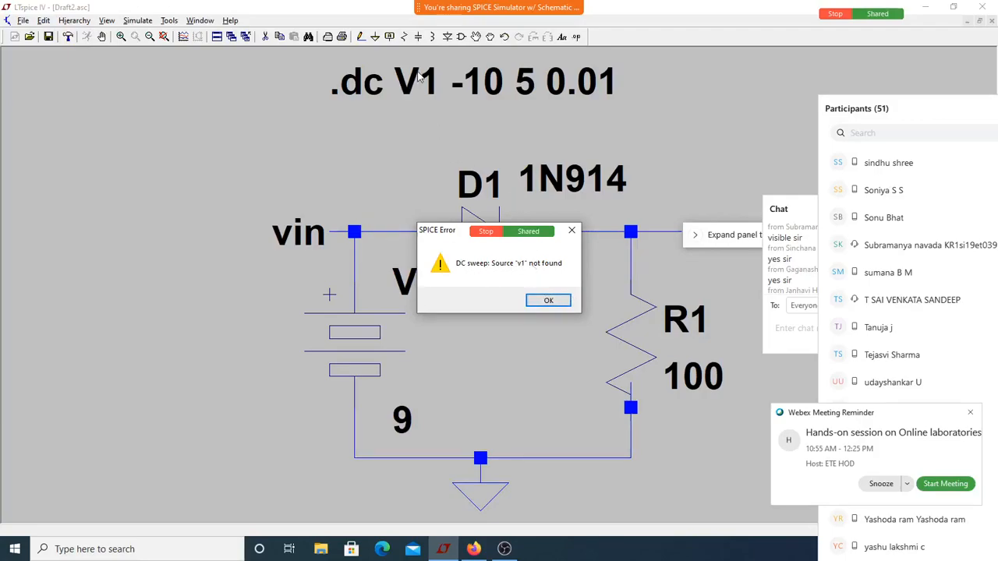
pyautogui.click(547, 300)
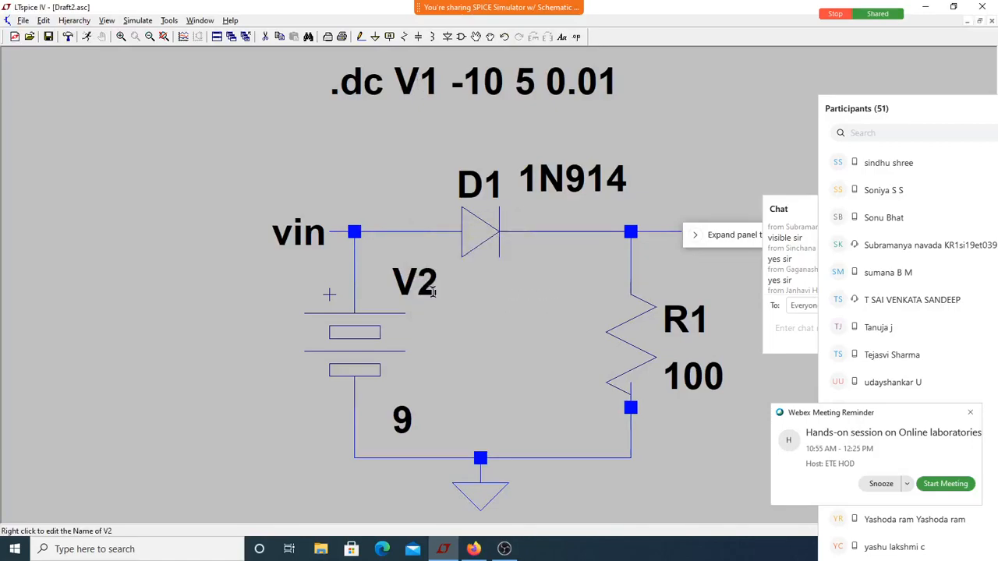
pyautogui.rightClick(427, 88)
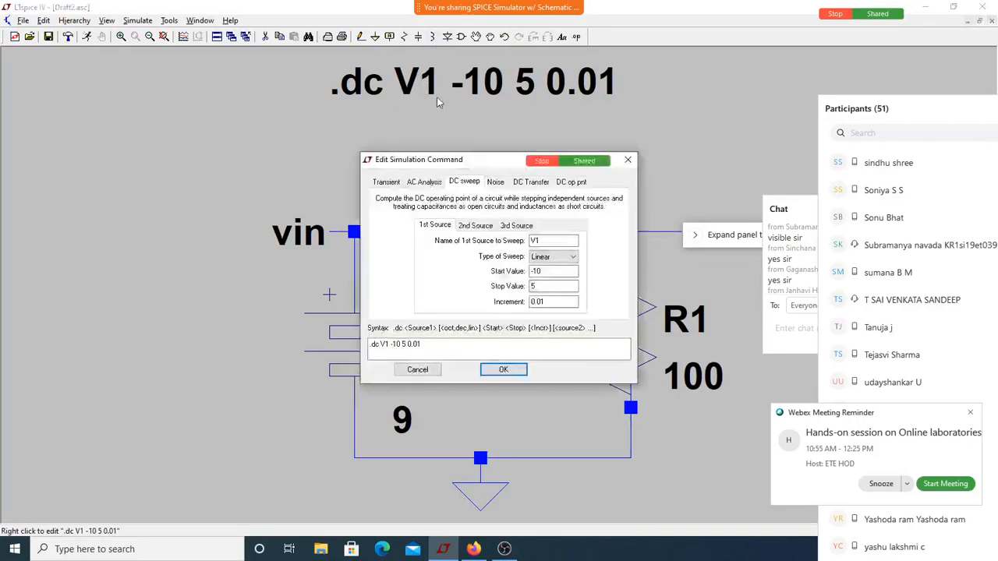
pyautogui.click(547, 243)
pyautogui.press('BackSpace')
pyautogui.write('2')
pyautogui.press('Return')
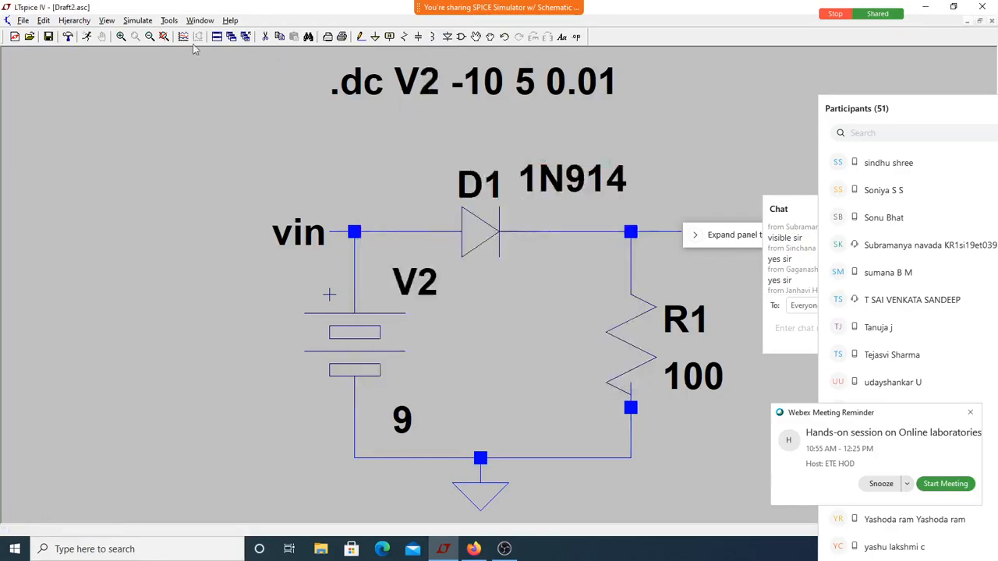
pyautogui.click(68, 37)
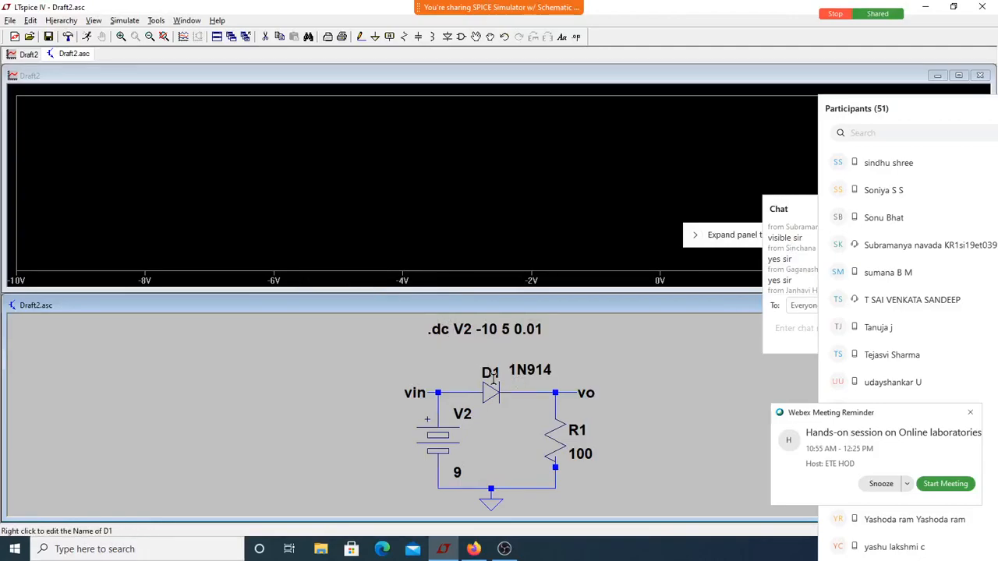
pyautogui.scroll(3, 944, 296)
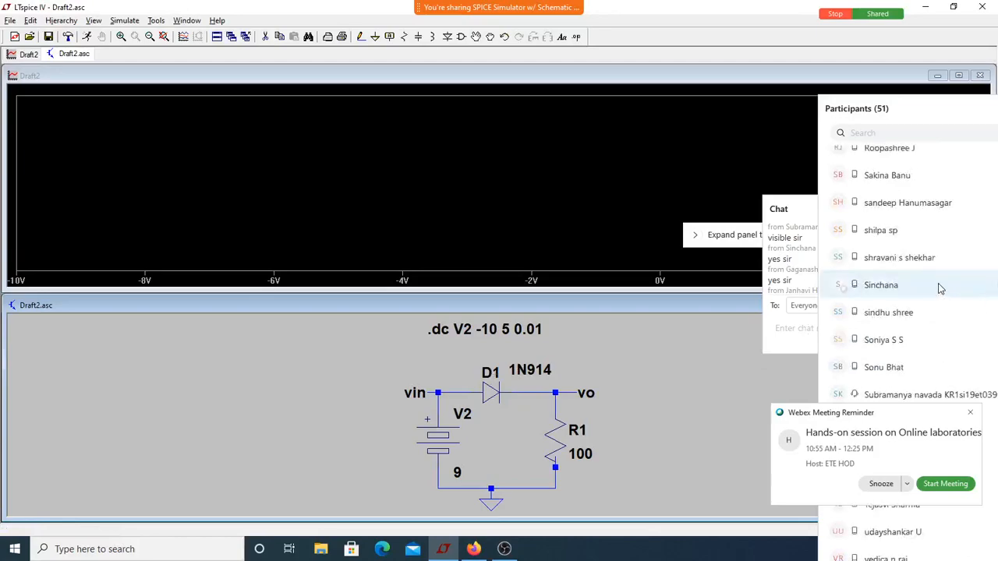
pyautogui.scroll(5, 939, 289)
pyautogui.scroll(5, 940, 288)
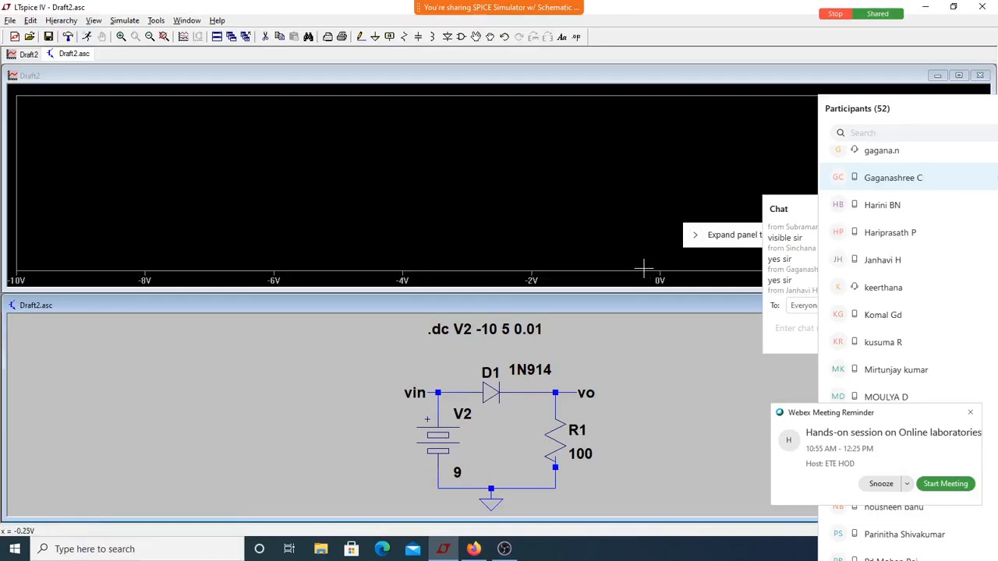
# Set the quantity plotted on the horizontal axis to the diode voltage V(vin)-V(vo)
pyautogui.click(483, 282)
pyautogui.rightClick(483, 282)
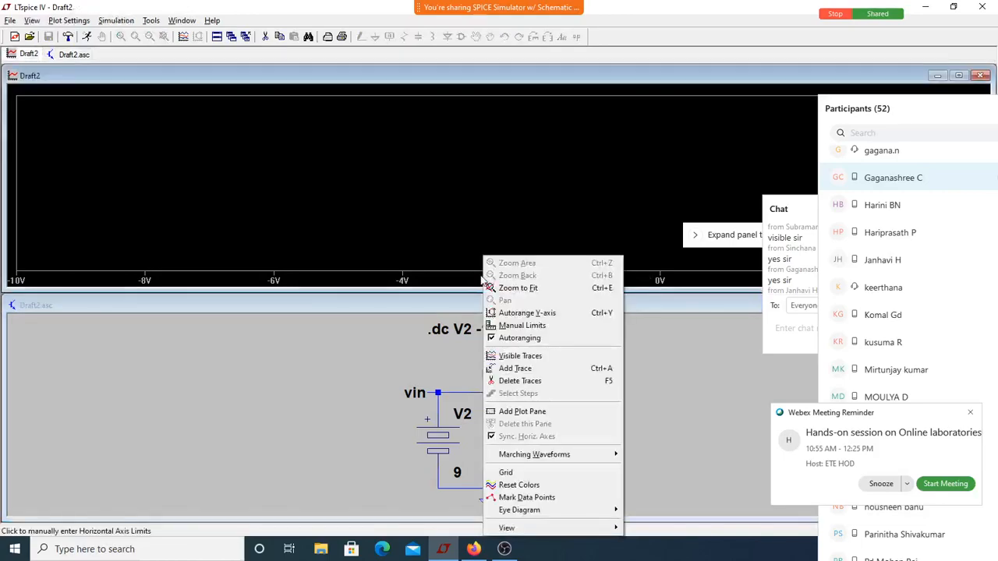
pyautogui.click(471, 277)
pyautogui.click(470, 277)
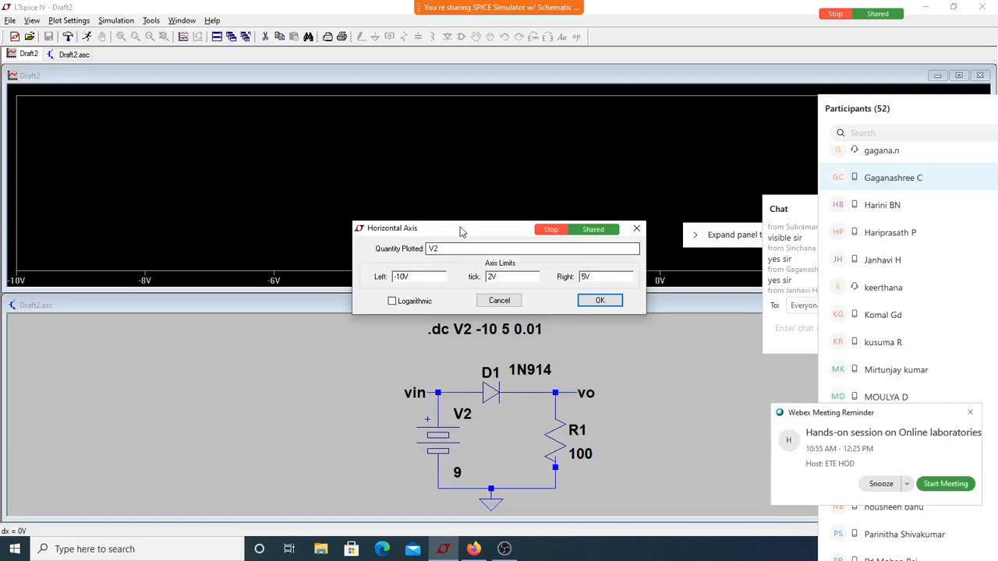
pyautogui.moveTo(461, 229); pyautogui.dragTo(465, 140)
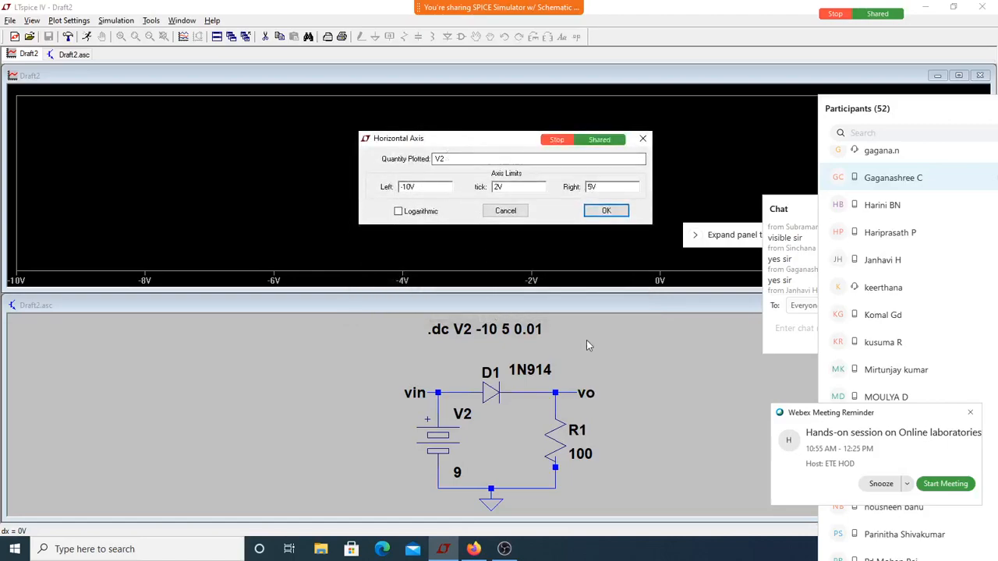
pyautogui.click(456, 157)
pyautogui.press('BackSpace')
pyautogui.press('BackSpace')
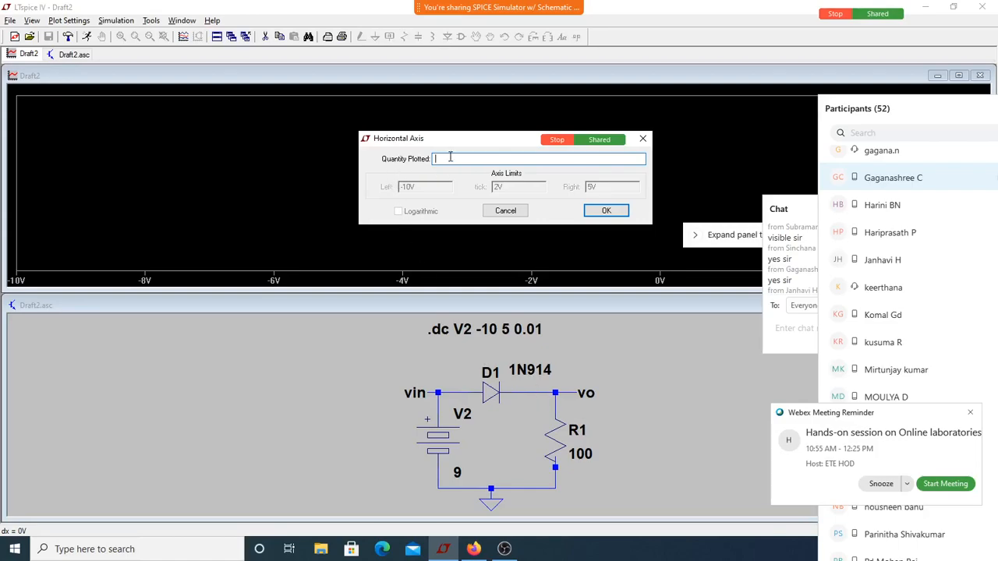
pyautogui.write('V(vin)-V(vo)')
pyautogui.click(619, 214)
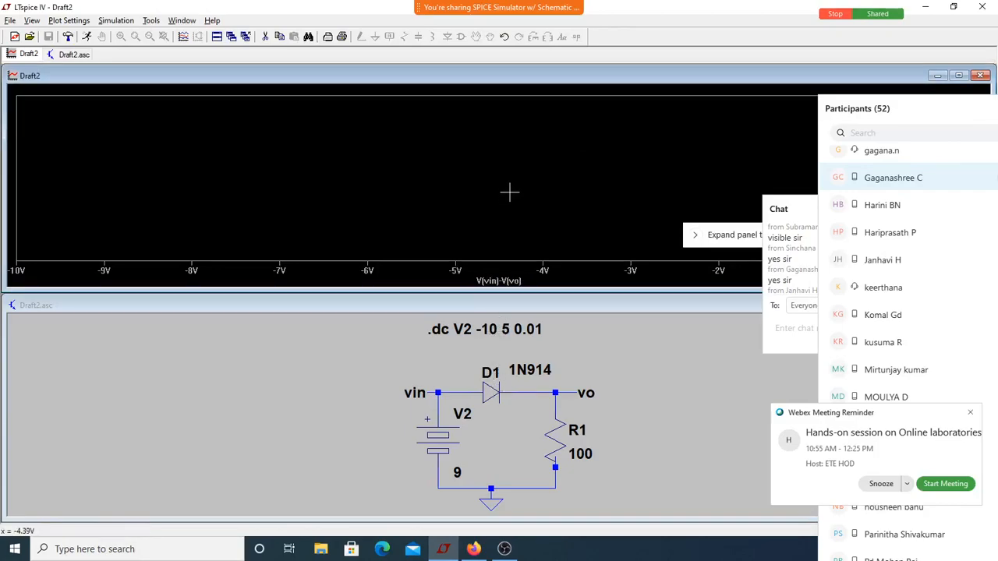
# Plot the current through diode D1 and maximise the waveform window
pyautogui.click(481, 367)
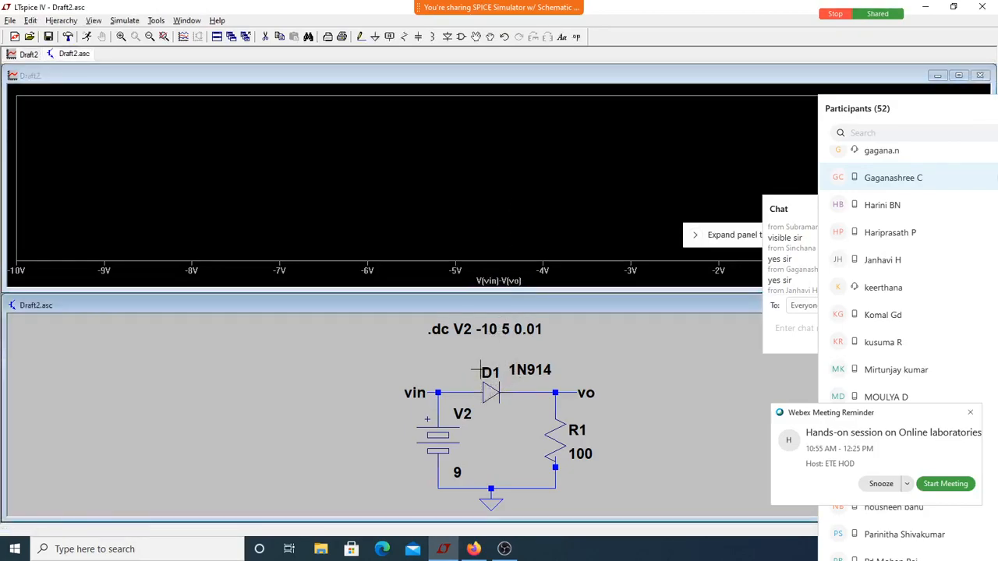
pyautogui.click(490, 389)
pyautogui.click(730, 78)
pyautogui.doubleClick(730, 78)
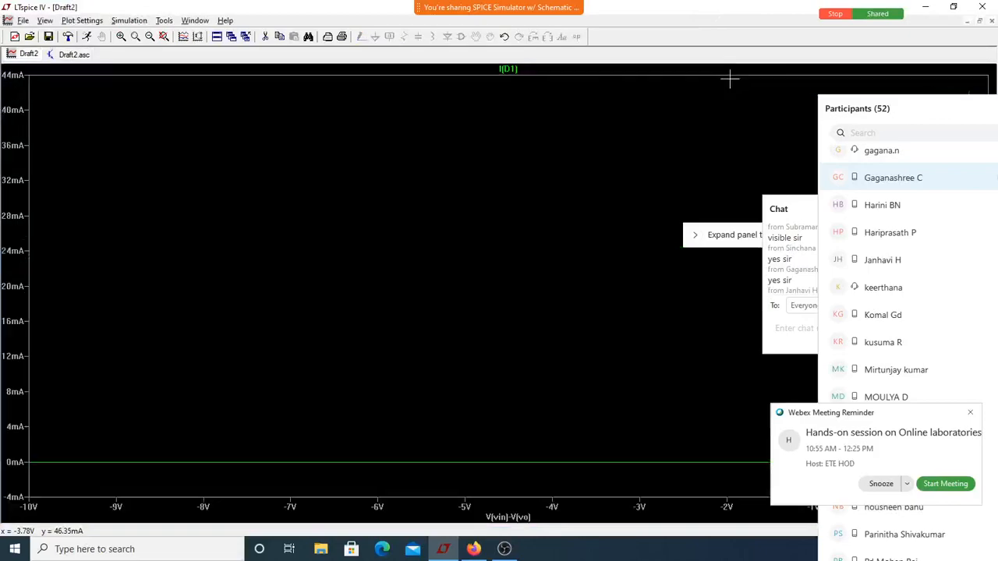
# Move the meeting's participants, chat and reminder windows clear of the plotted diode curve
pyautogui.click(936, 111)
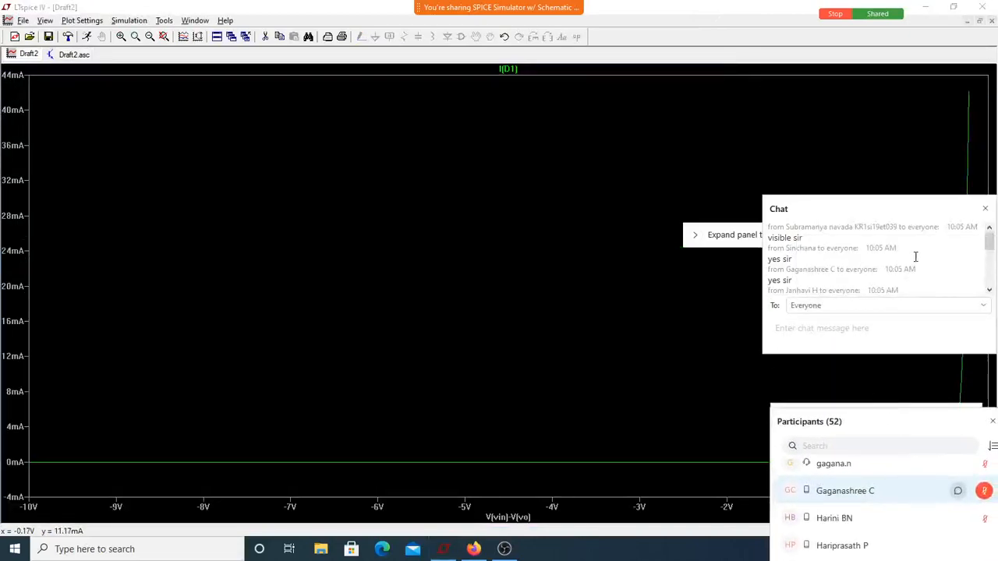
pyautogui.moveTo(925, 213); pyautogui.dragTo(934, 428)
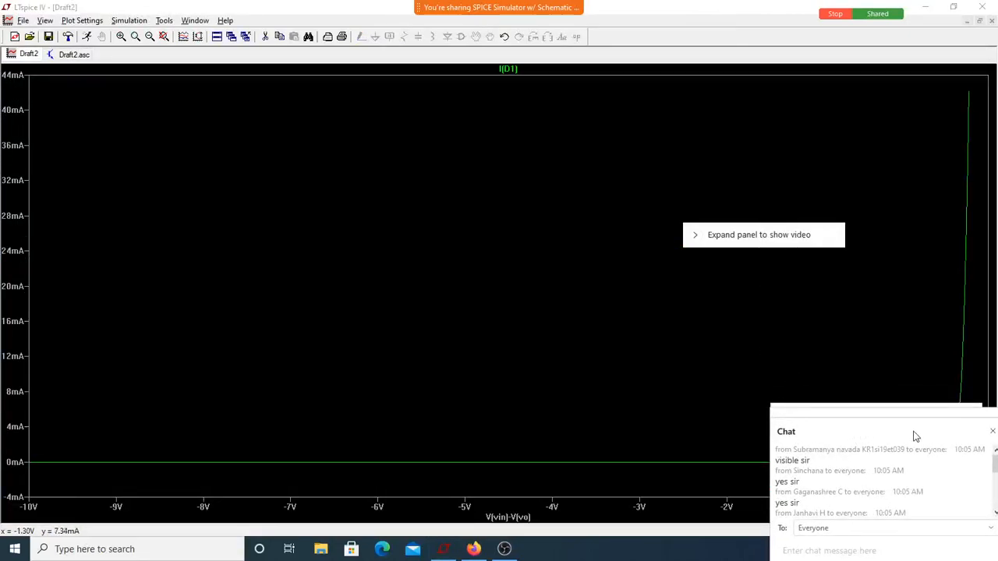
pyautogui.click(917, 436)
pyautogui.moveTo(911, 414); pyautogui.dragTo(931, 507)
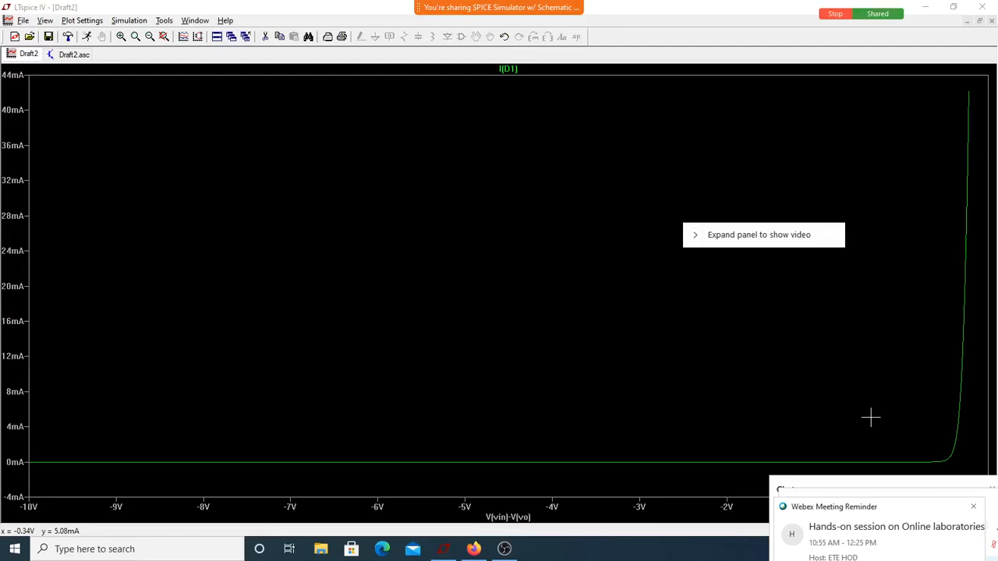
# Unmute the meeting microphone and tile the waveform and schematic windows one above the other
pyautogui.moveTo(499, 7)
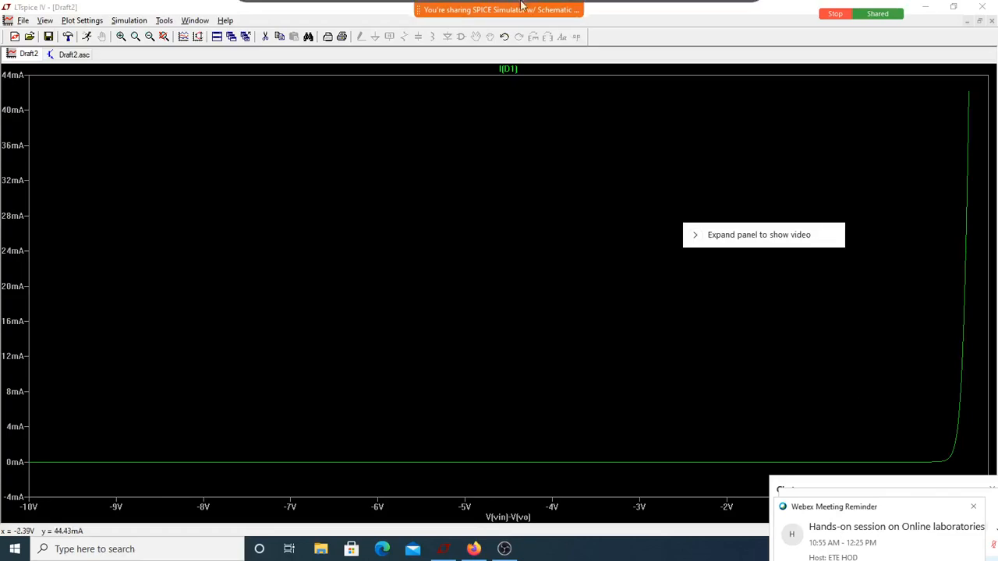
pyautogui.click(480, 15)
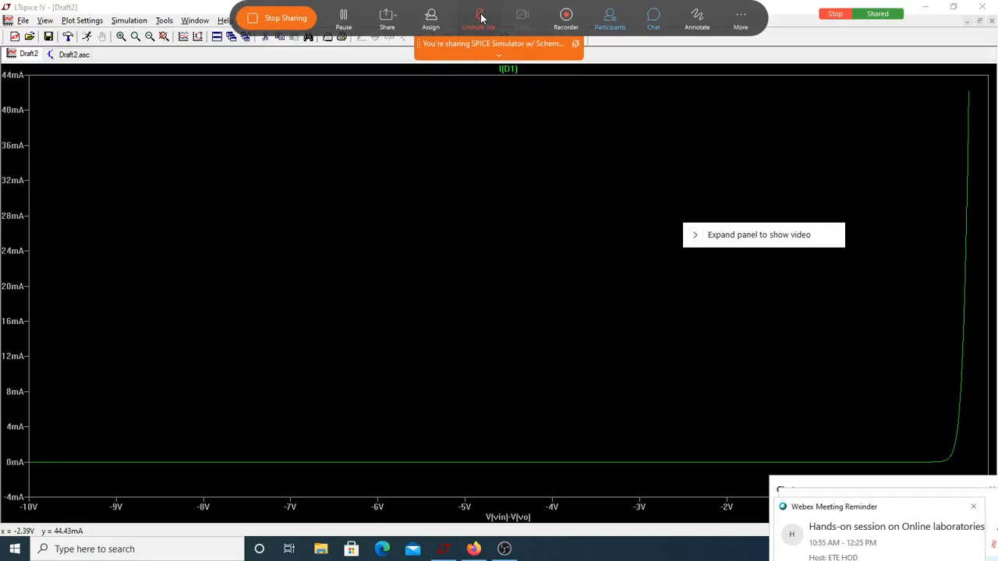
pyautogui.click(481, 17)
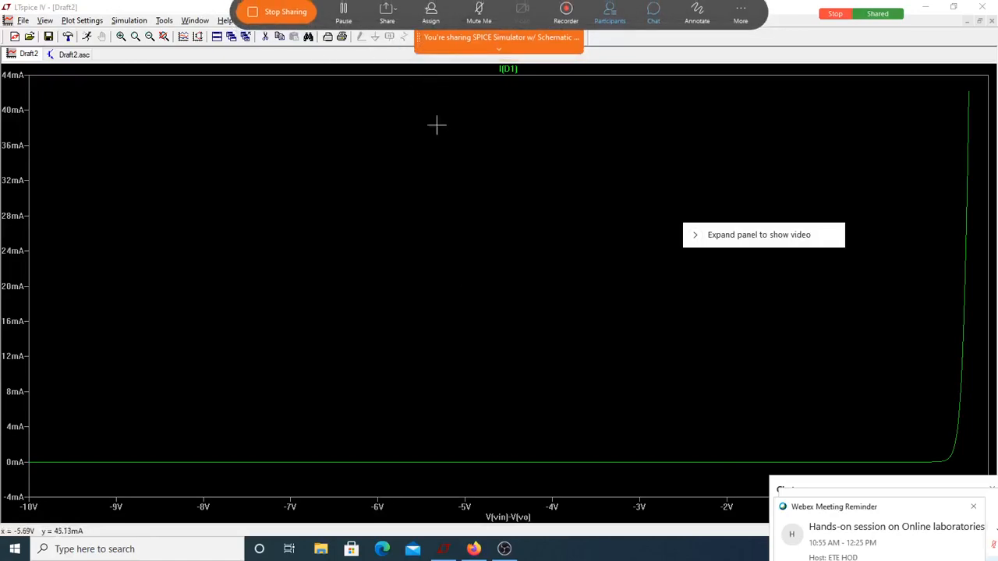
pyautogui.click(229, 39)
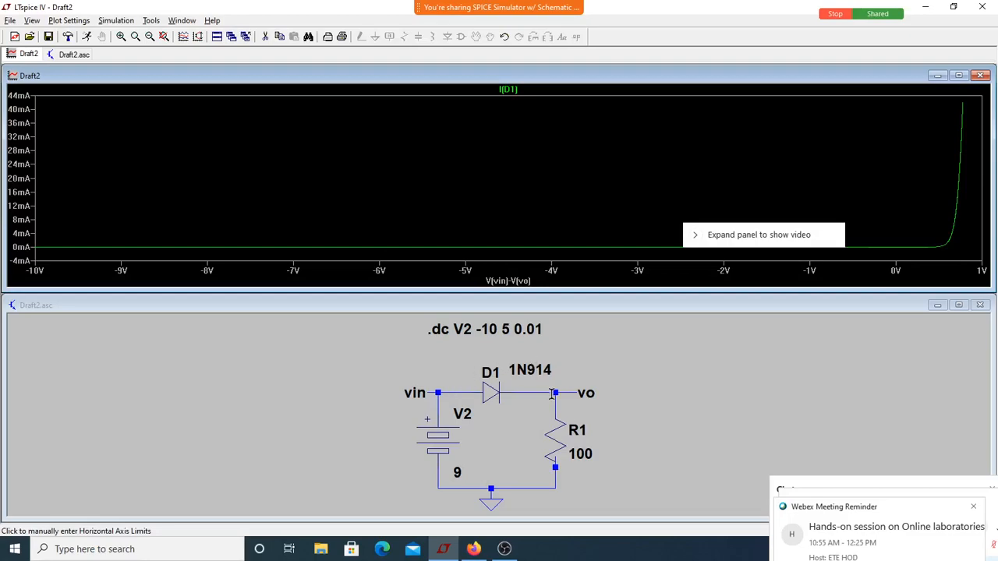
# Try to use vin-vo as the algebraic expression for the plot's horizontal axis
pyautogui.rightClick(508, 282)
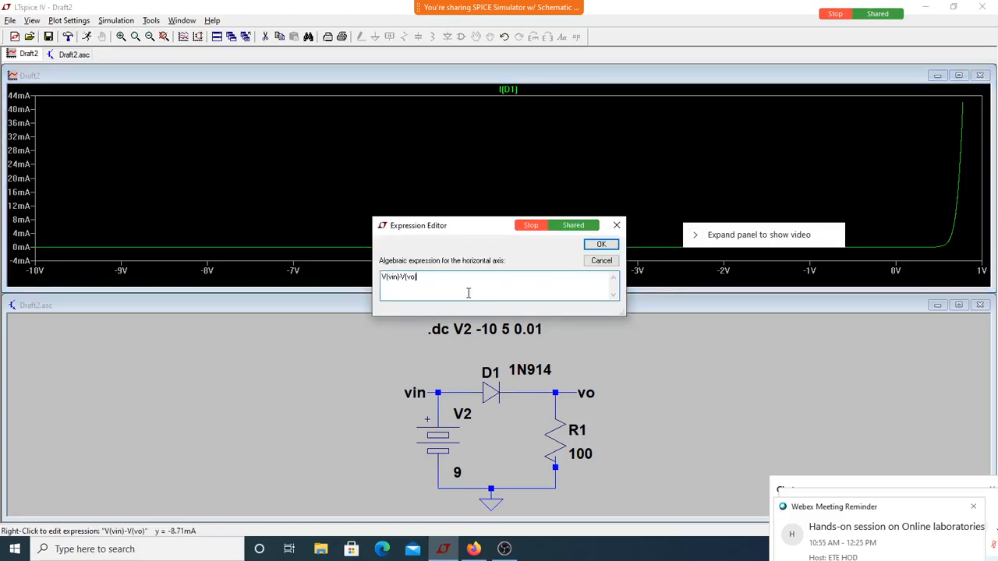
pyautogui.press('BackSpace')
pyautogui.press('BackSpace')
pyautogui.press('BackSpace')
pyautogui.press('BackSpace')
pyautogui.press('BackSpace')
pyautogui.press('BackSpace')
pyautogui.press('BackSpace')
pyautogui.press('BackSpace')
pyautogui.press('BackSpace')
pyautogui.press('BackSpace')
pyautogui.press('BackSpace')
pyautogui.press('BackSpace')
pyautogui.write('vin-vo')
pyautogui.press('Return')
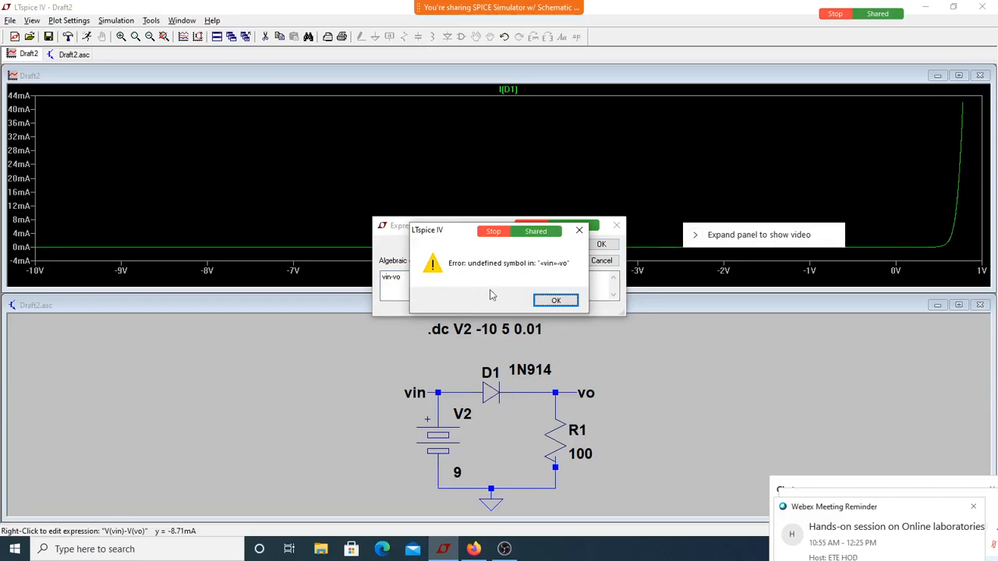
pyautogui.click(560, 299)
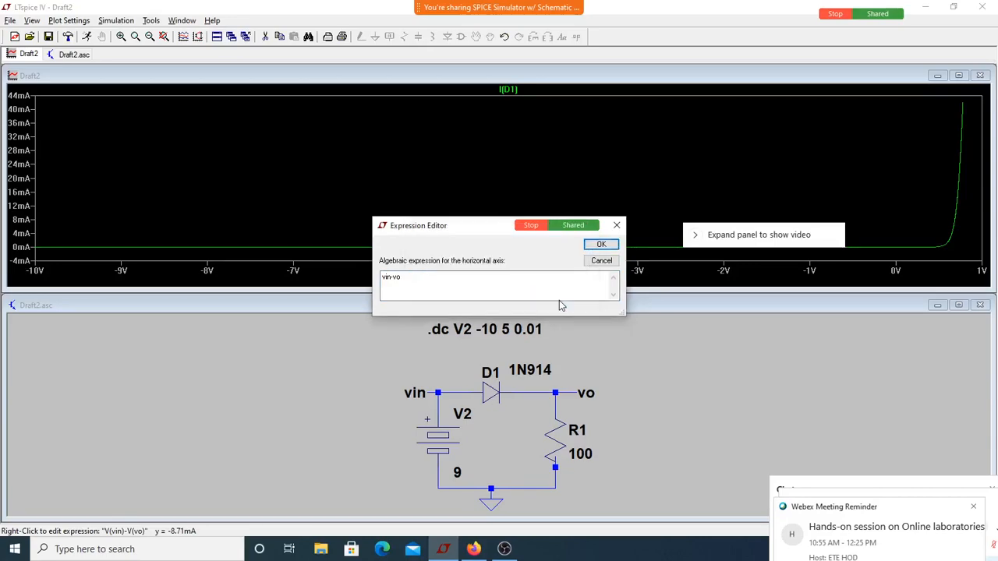
# Restore the horizontal axis expression to V(vin)-V(vo)
pyautogui.moveTo(436, 278); pyautogui.dragTo(382, 278)
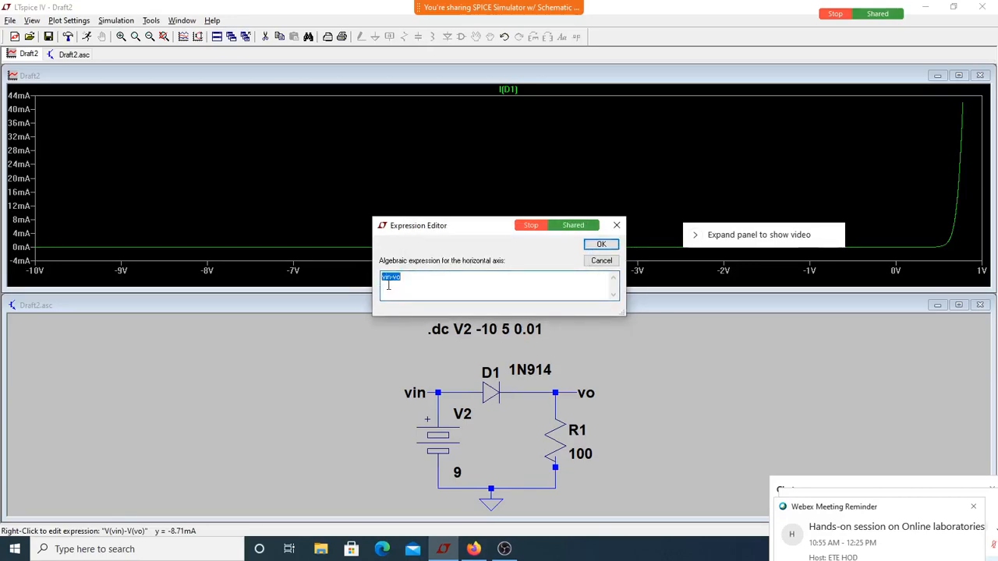
pyautogui.write('V(vin)-V(vo)')
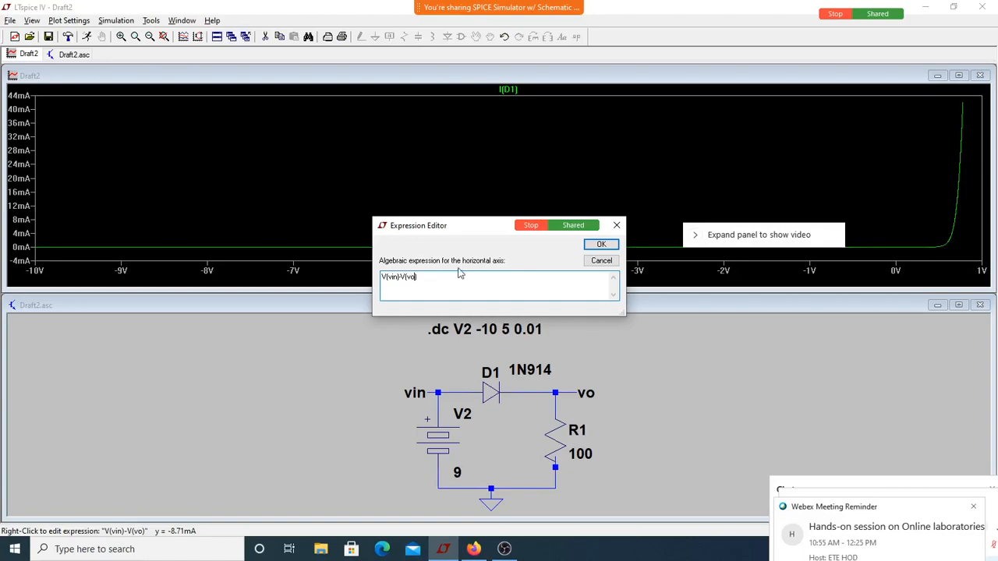
pyautogui.click(586, 245)
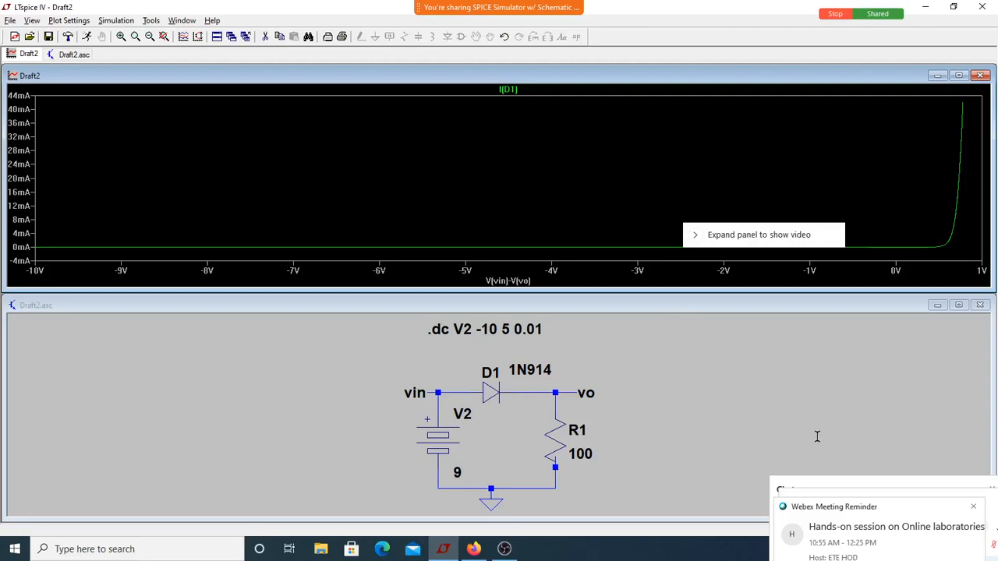
# Attach cursors to the I(D1) trace and move them along the curve, then maximise the schematic window
pyautogui.moveTo(856, 487); pyautogui.dragTo(842, 341)
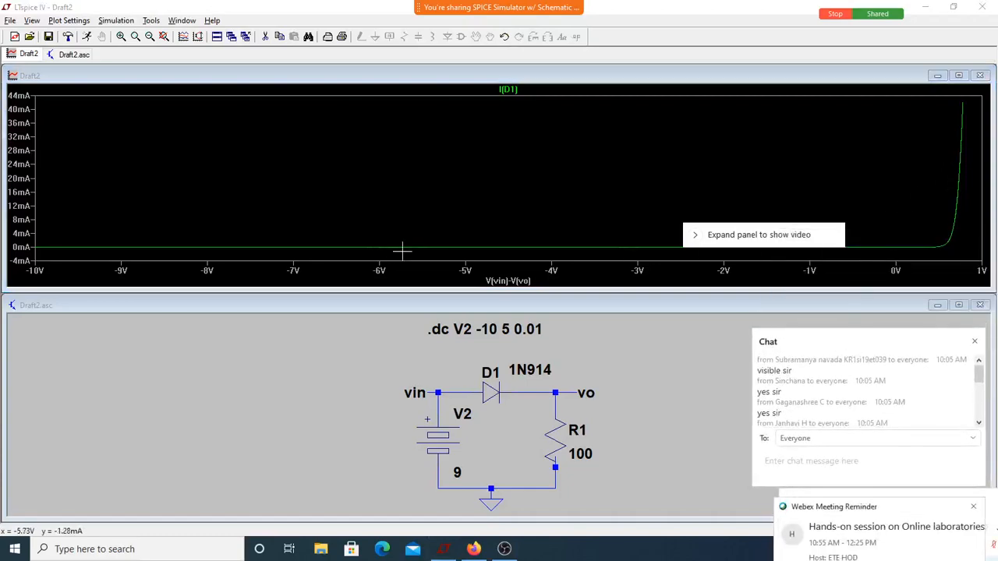
pyautogui.click(508, 88)
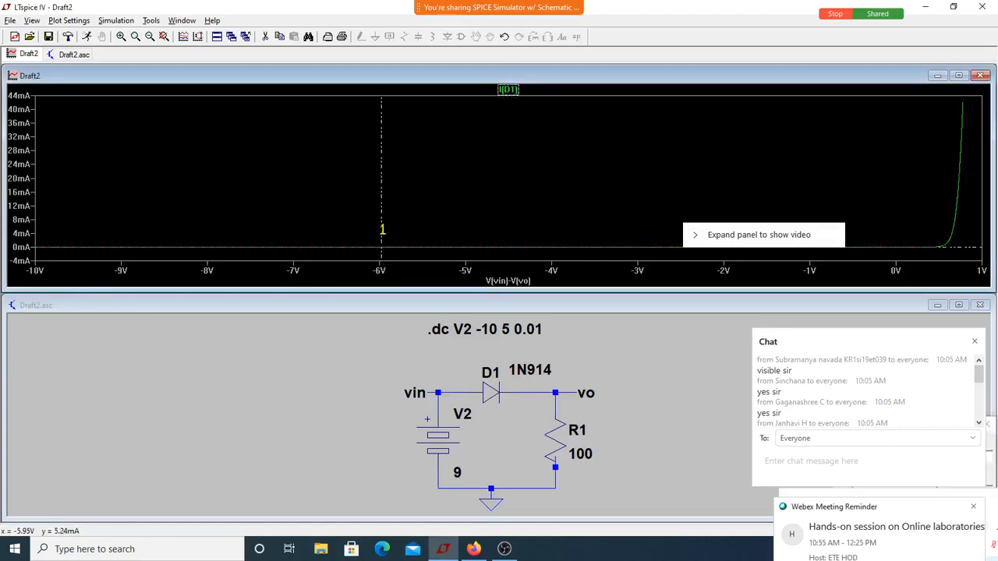
pyautogui.moveTo(382, 227)
pyautogui.mouseDown()
pyautogui.moveTo(922, 257)
pyautogui.moveTo(960, 236)
pyautogui.mouseUp()
pyautogui.moveTo(384, 234)
pyautogui.mouseDown()
pyautogui.moveTo(659, 234)
pyautogui.moveTo(853, 250)
pyautogui.moveTo(958, 223)
pyautogui.moveTo(950, 234)
pyautogui.moveTo(606, 254)
pyautogui.mouseUp()
pyautogui.moveTo(938, 145)
pyautogui.mouseDown()
pyautogui.moveTo(906, 178)
pyautogui.moveTo(704, 214)
pyautogui.moveTo(686, 232)
pyautogui.mouseUp()
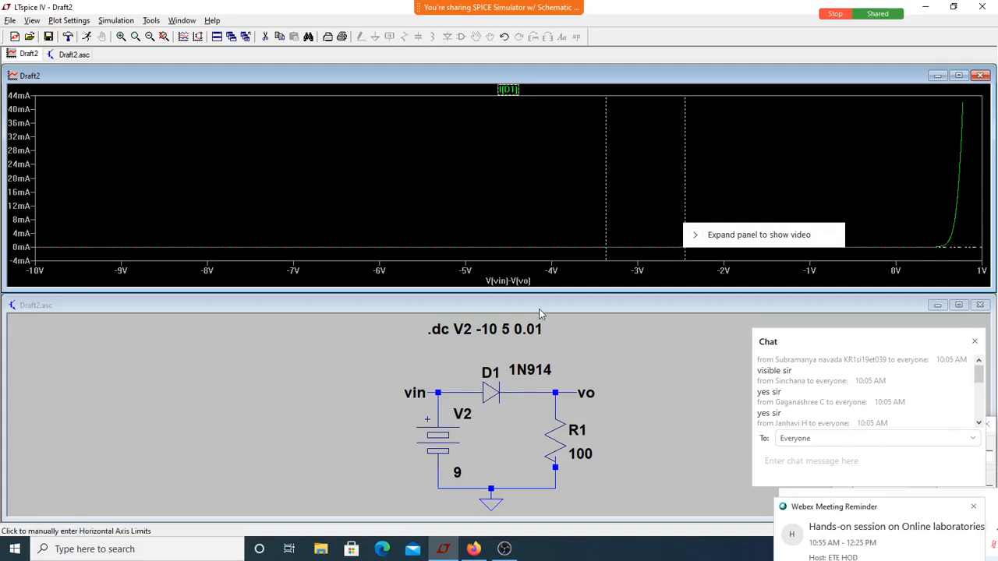
pyautogui.doubleClick(657, 307)
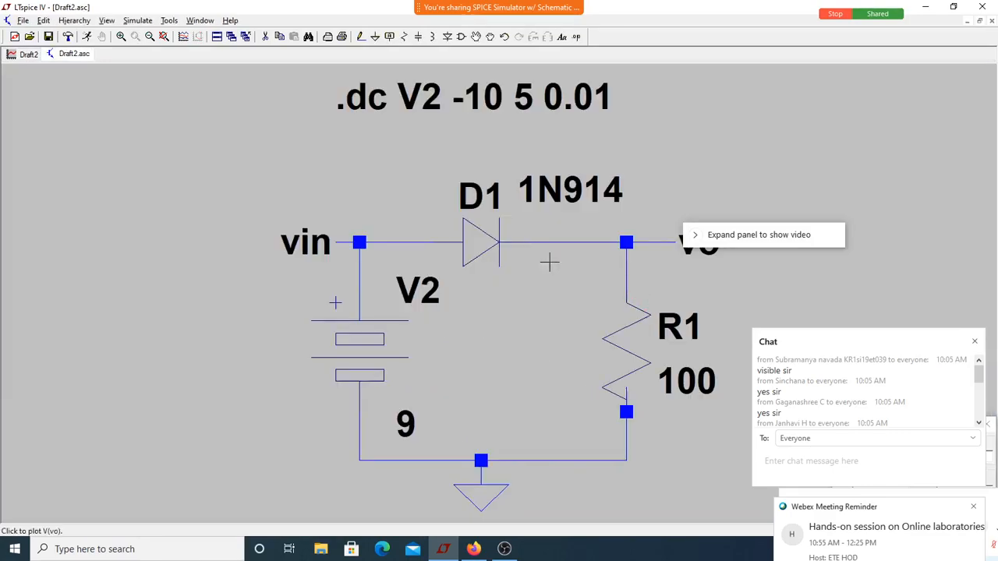
# Move the floating video, chat and participants panels of the meeting away from the schematic
pyautogui.moveTo(807, 235); pyautogui.dragTo(996, 178)
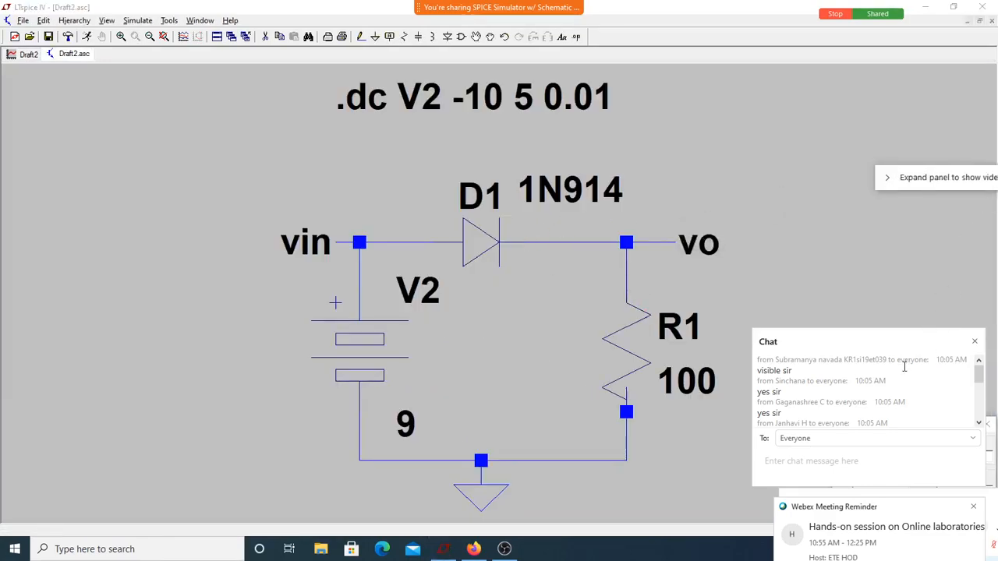
pyautogui.moveTo(904, 345); pyautogui.dragTo(914, 156)
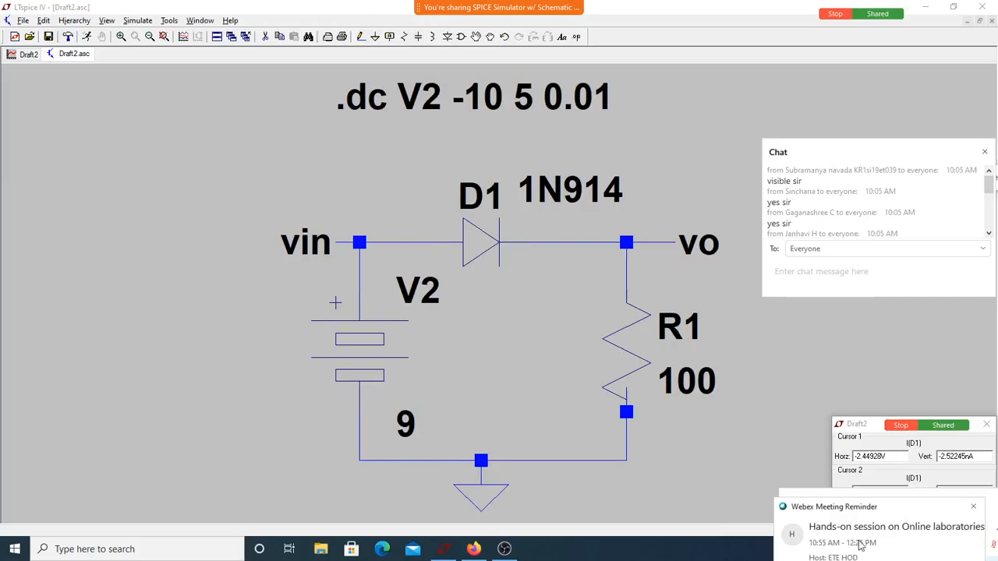
pyautogui.moveTo(879, 499); pyautogui.dragTo(884, 163)
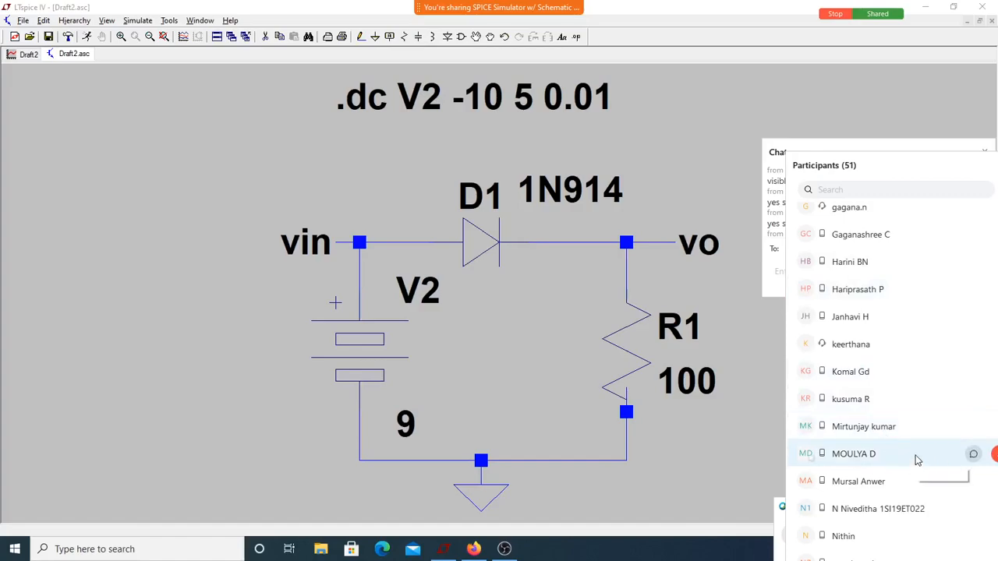
# Look through the meeting's participants list from end to end to check who is attending
pyautogui.scroll(-1, 928, 445)
pyautogui.scroll(-5, 930, 441)
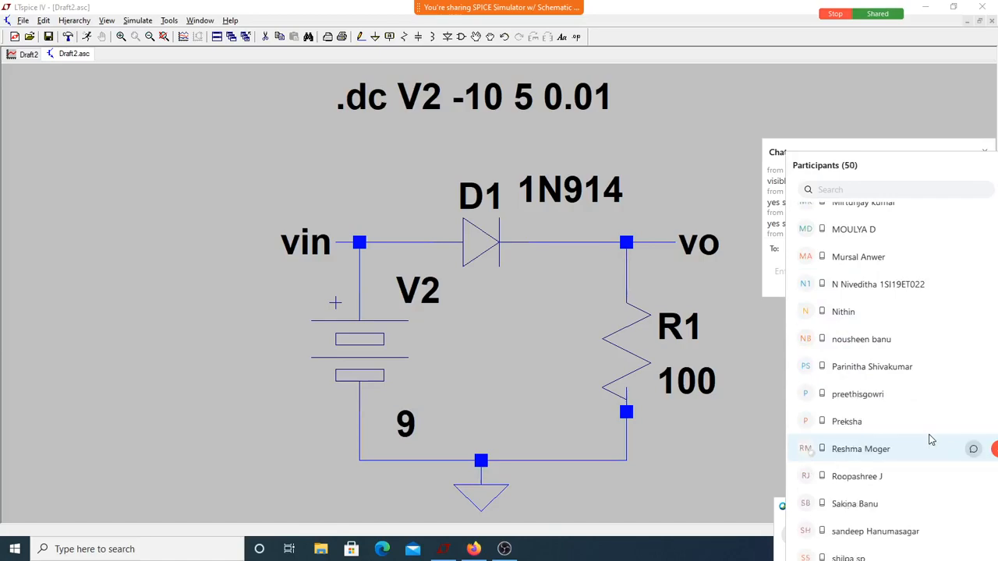
pyautogui.scroll(-3, 928, 421)
pyautogui.scroll(-5, 923, 389)
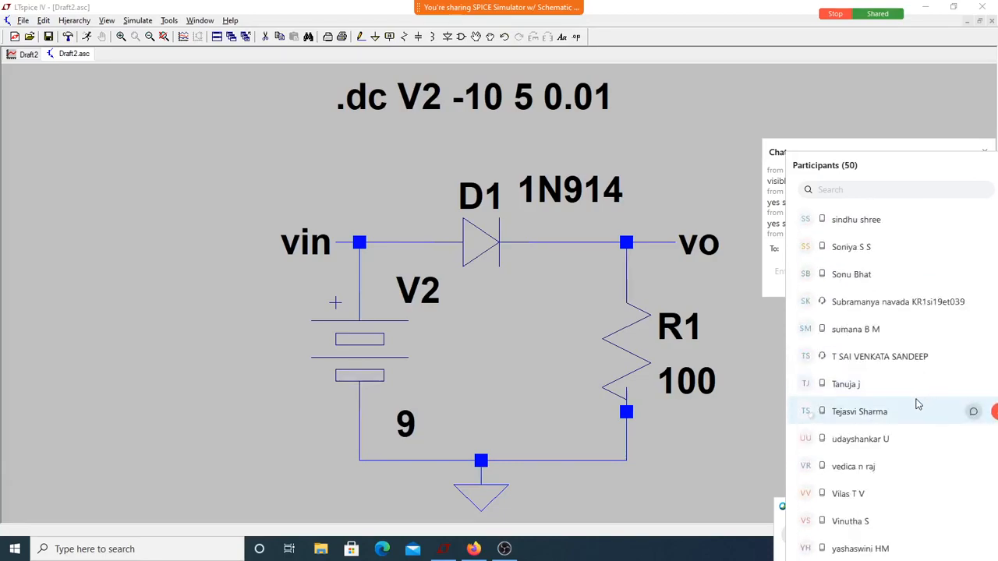
pyautogui.moveTo(466, 16)
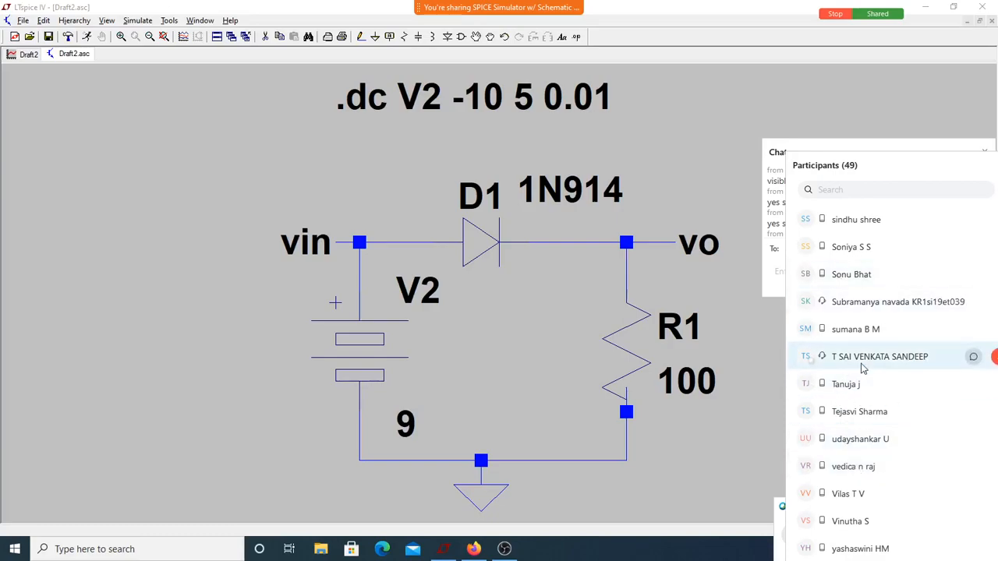
pyautogui.scroll(2, 888, 368)
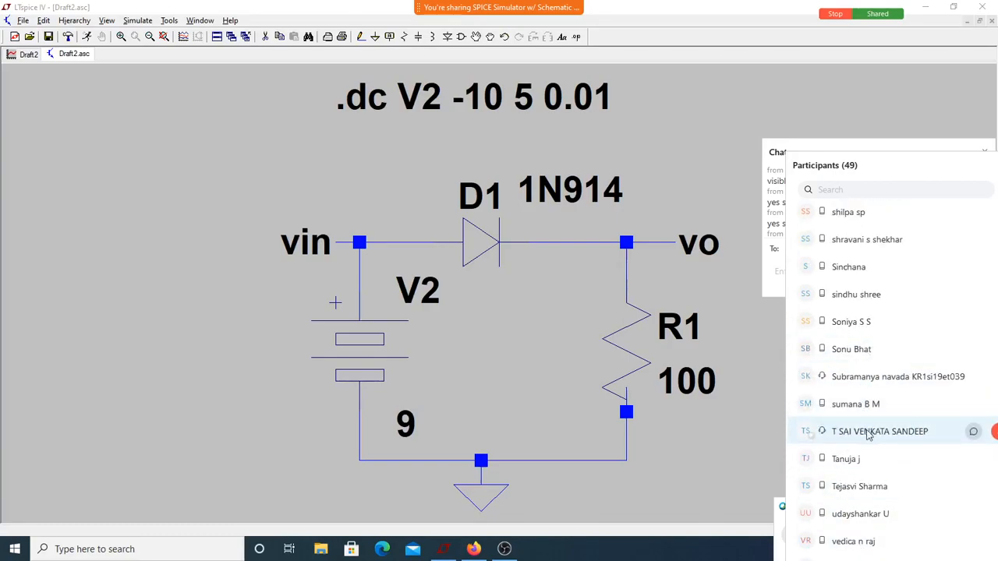
pyautogui.scroll(4, 867, 430)
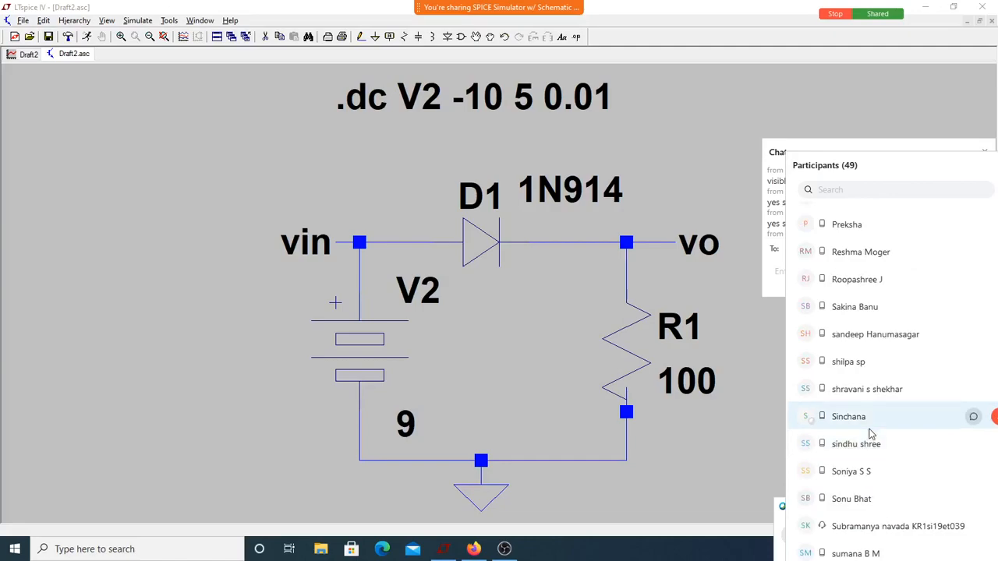
pyautogui.scroll(-6, 870, 433)
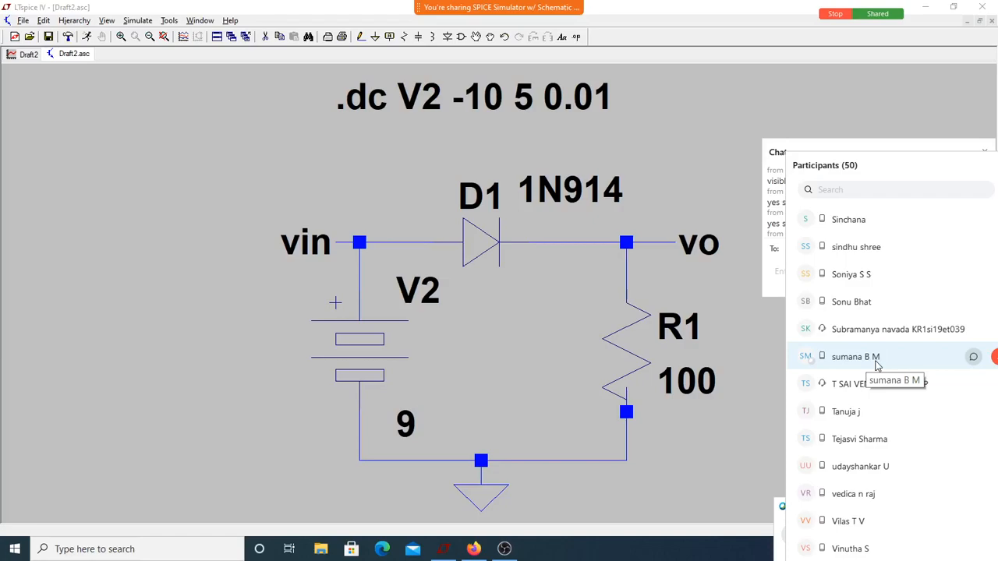
pyautogui.scroll(-1, 873, 343)
pyautogui.scroll(5, 873, 347)
pyautogui.scroll(1, 875, 349)
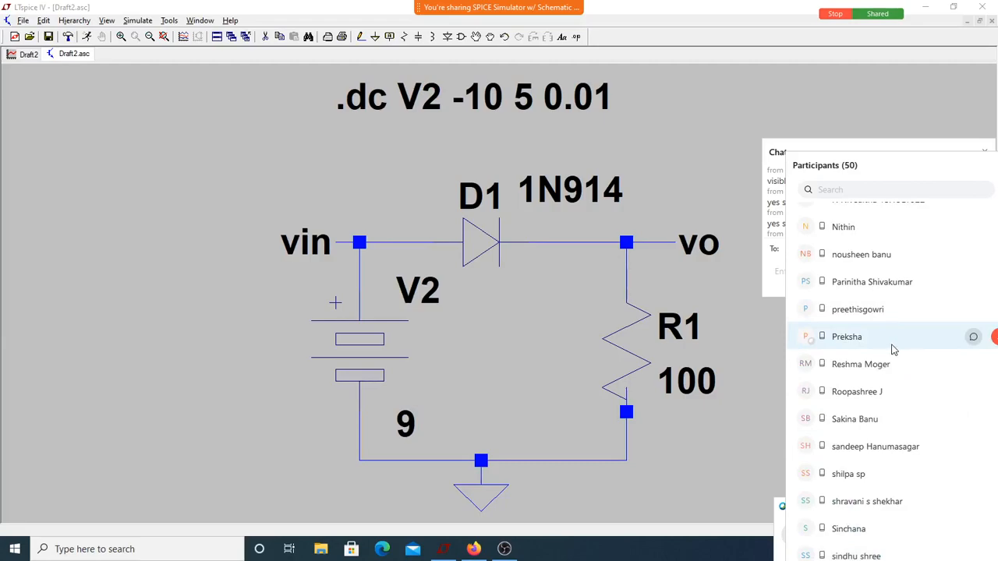
pyautogui.scroll(5, 896, 355)
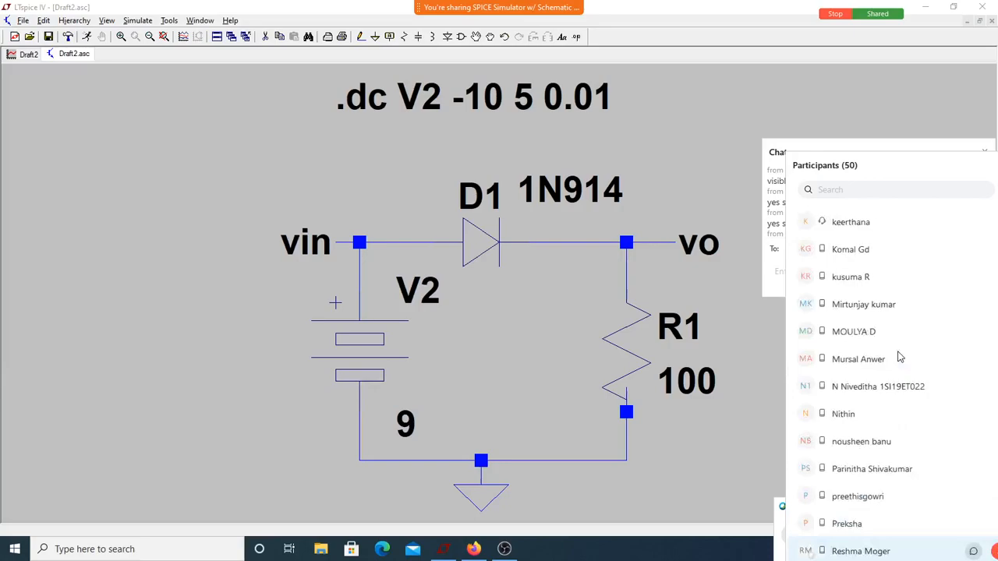
pyautogui.scroll(5, 898, 356)
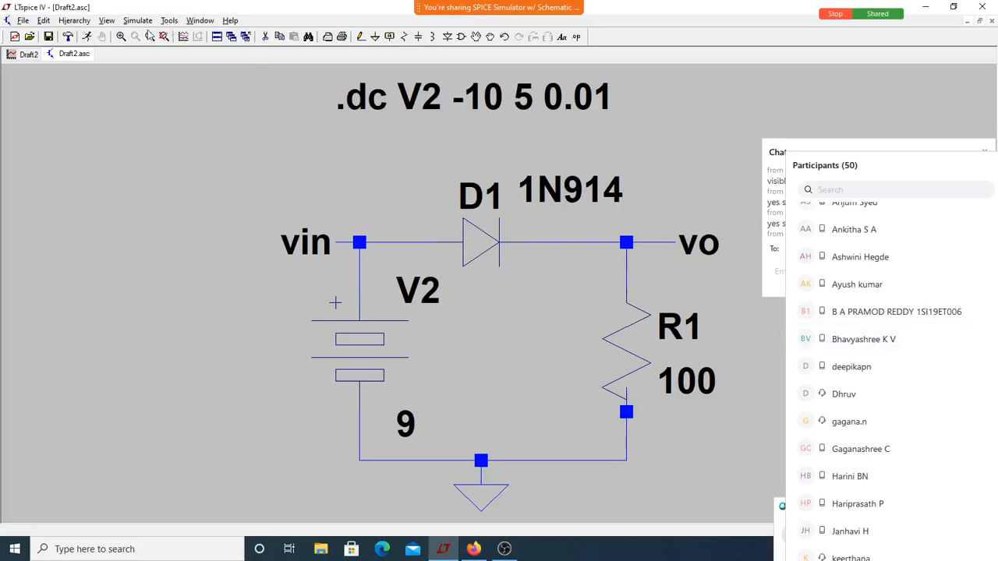
# Replace the DC sweep with a DC operating point analysis, placing the .op directive beside the circuit, and run it
pyautogui.click(148, 23)
pyautogui.click(171, 122)
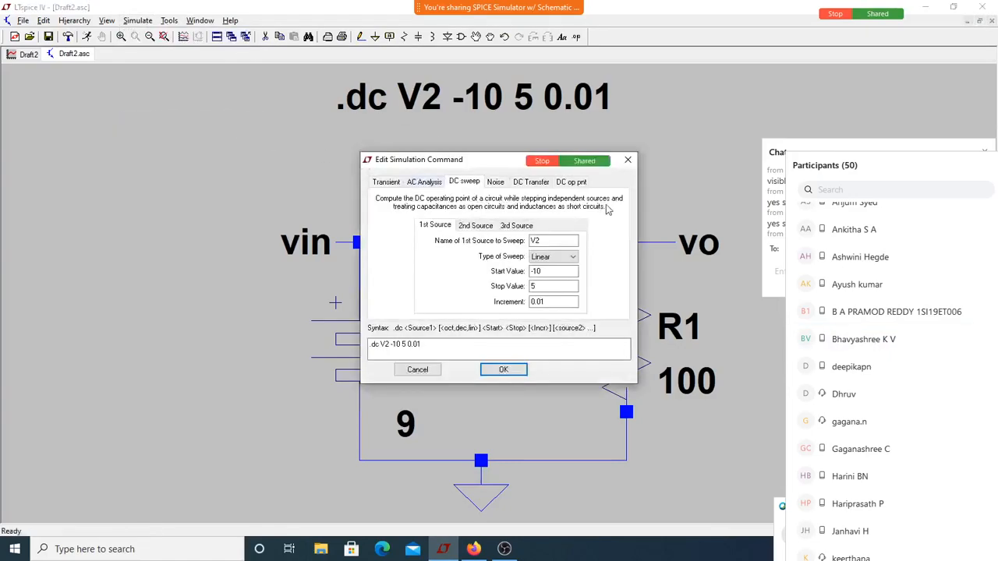
pyautogui.click(577, 184)
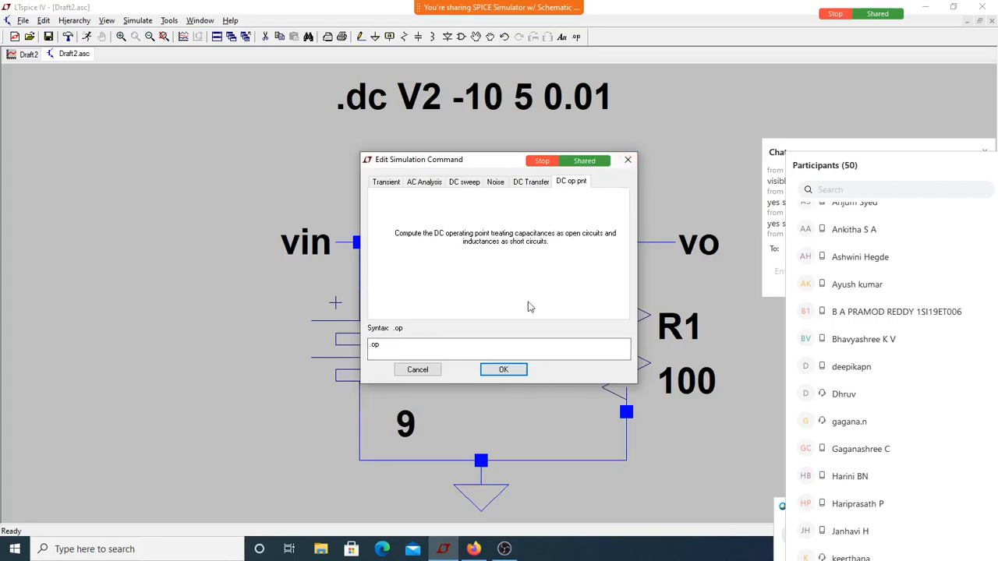
pyautogui.click(504, 370)
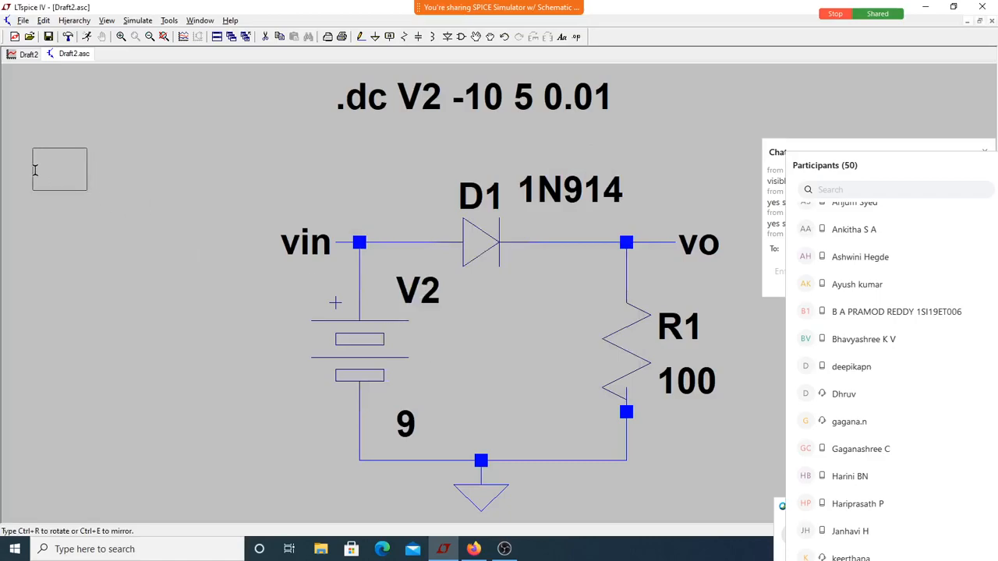
pyautogui.click(46, 170)
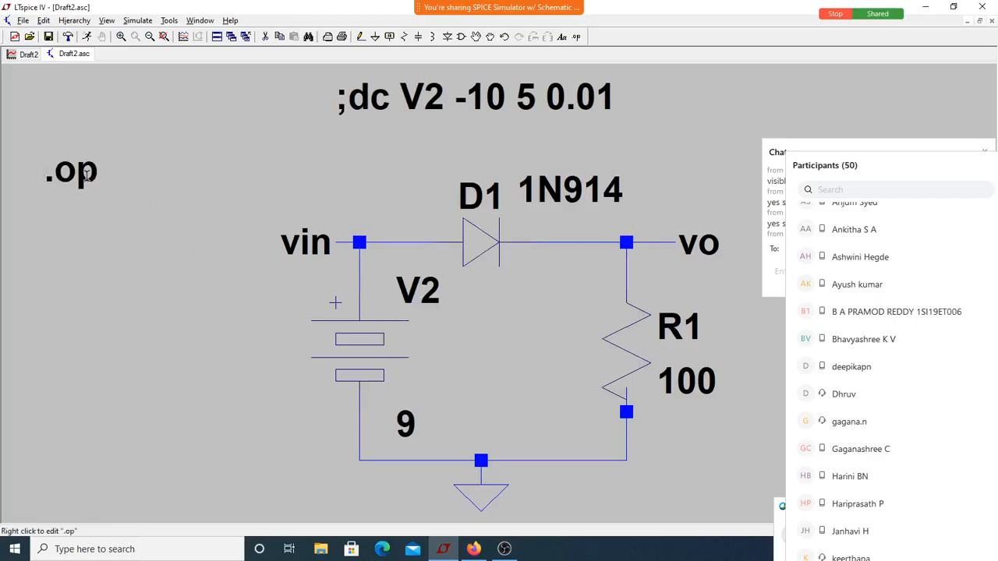
pyautogui.click(87, 36)
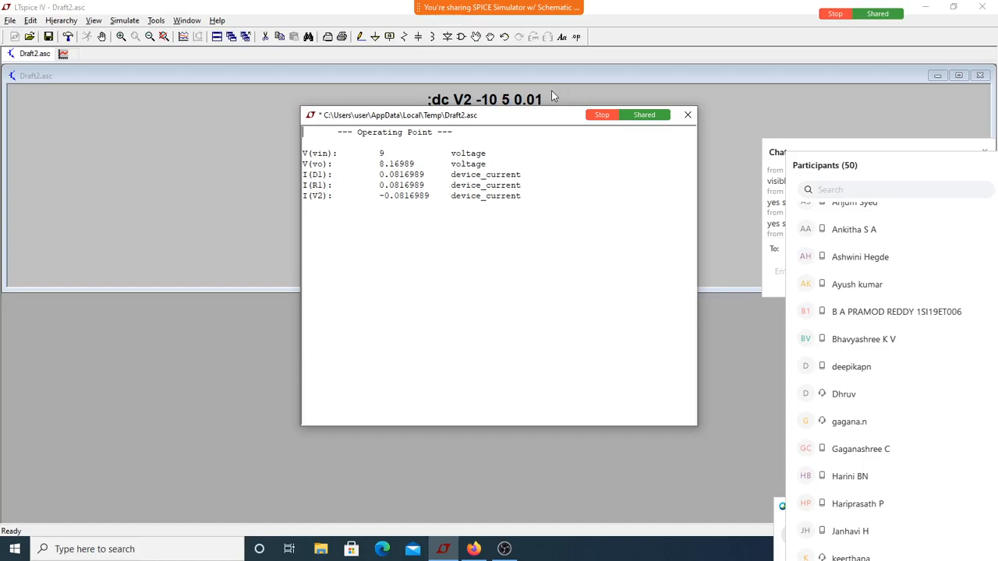
pyautogui.click(687, 117)
pyautogui.scroll(2, 850, 413)
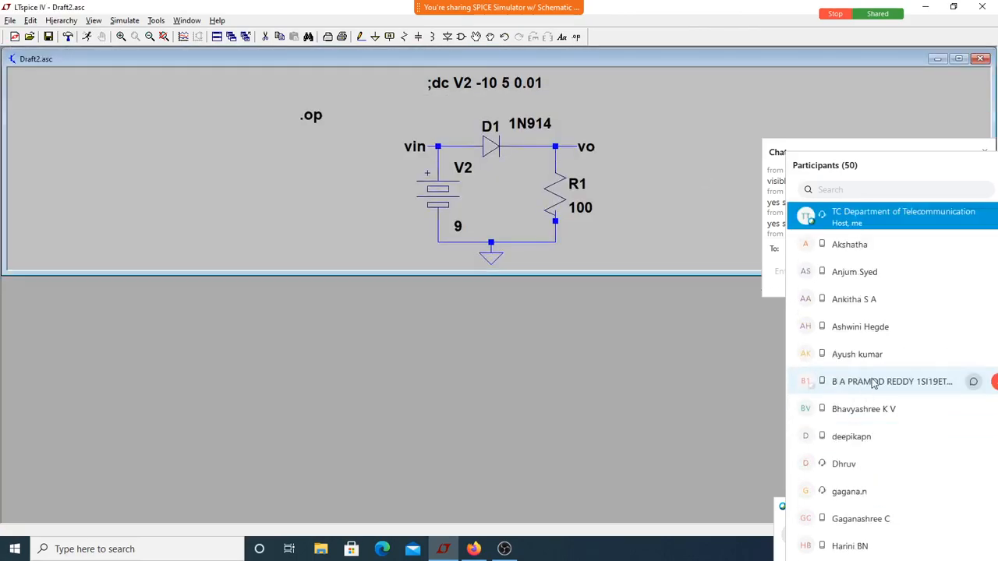
pyautogui.scroll(-4, 864, 394)
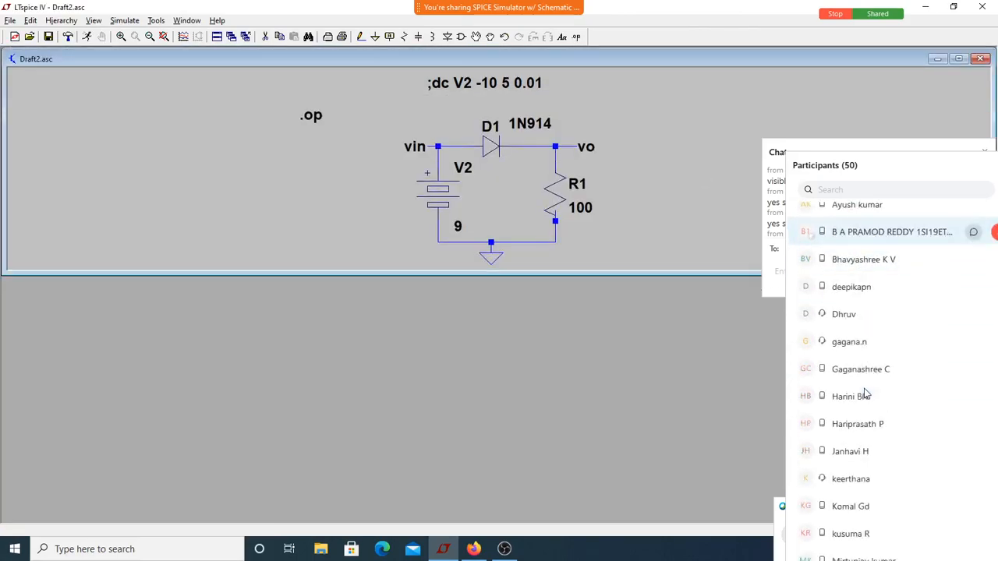
pyautogui.scroll(-7, 864, 394)
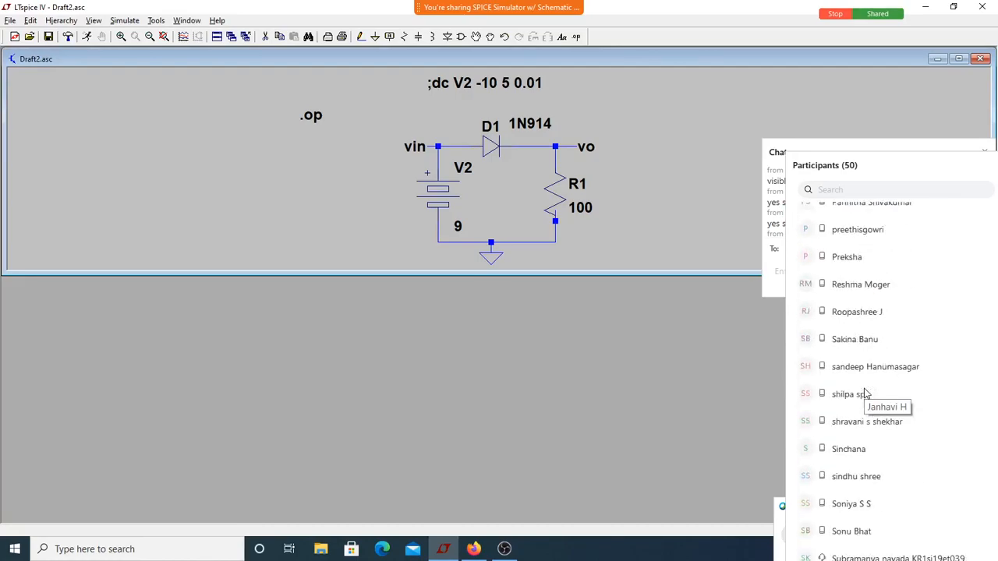
pyautogui.scroll(-6, 864, 394)
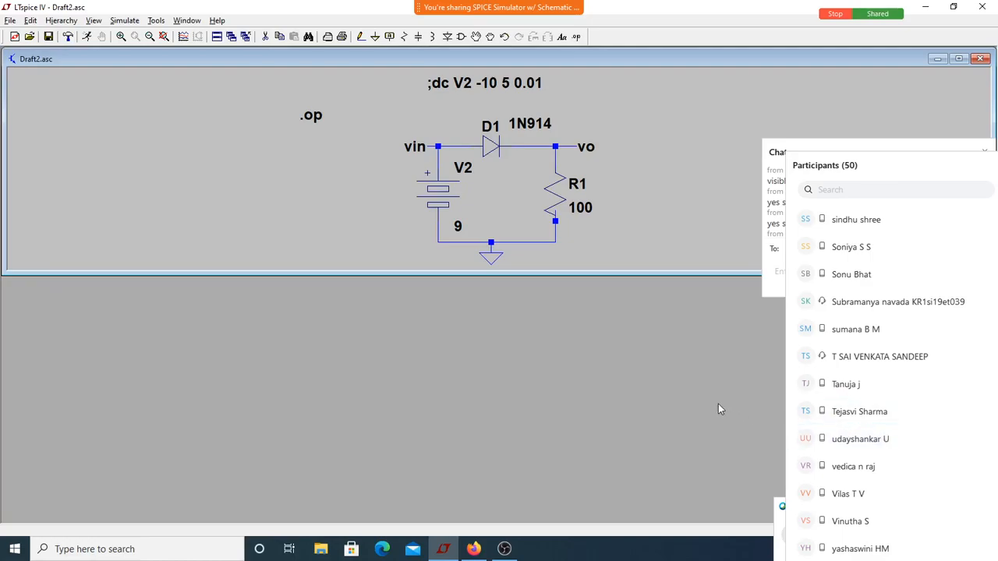
# Stop sharing the simulator in Webex and leave the meeting without saving the meeting files
pyautogui.moveTo(592, 24)
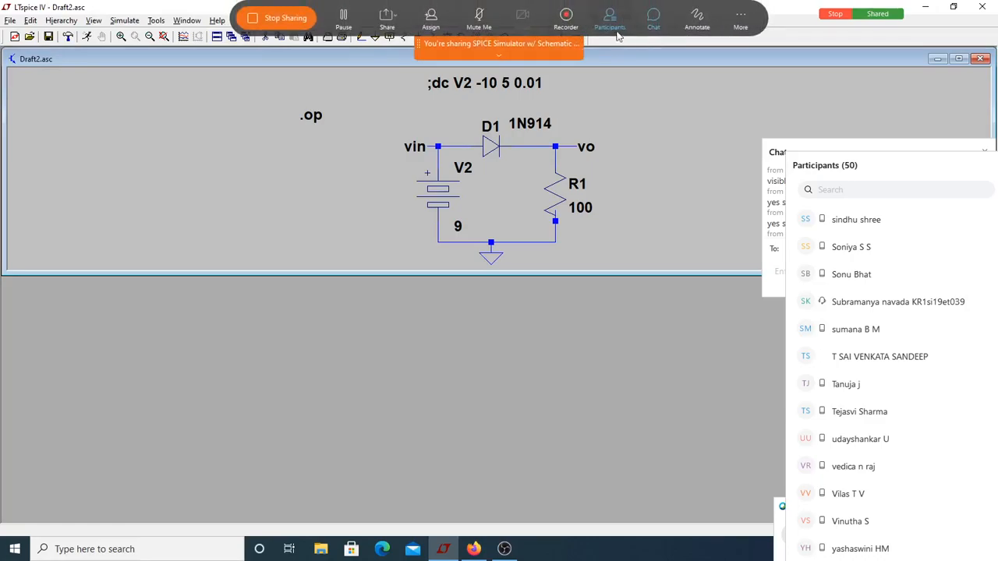
pyautogui.click(249, 19)
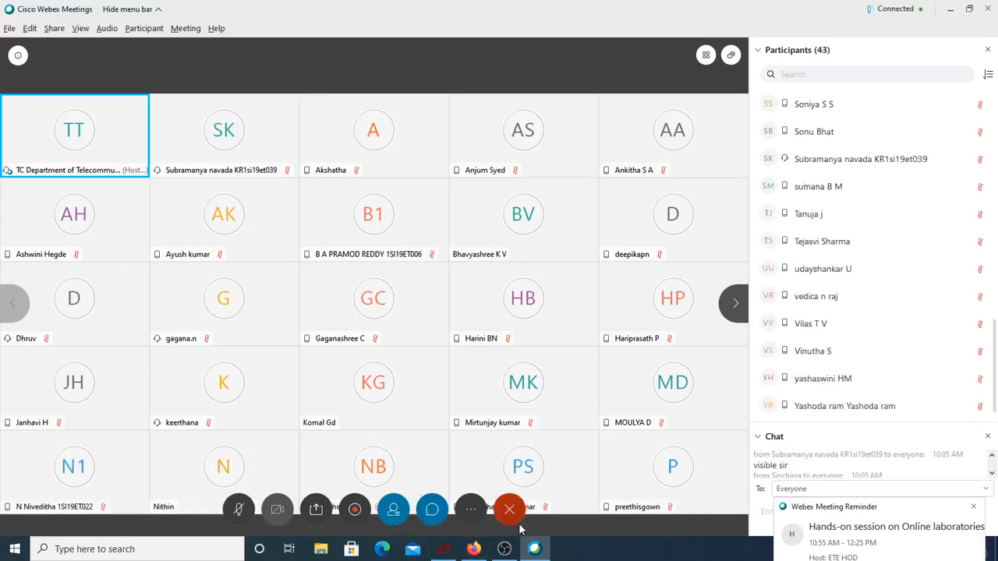
pyautogui.click(509, 510)
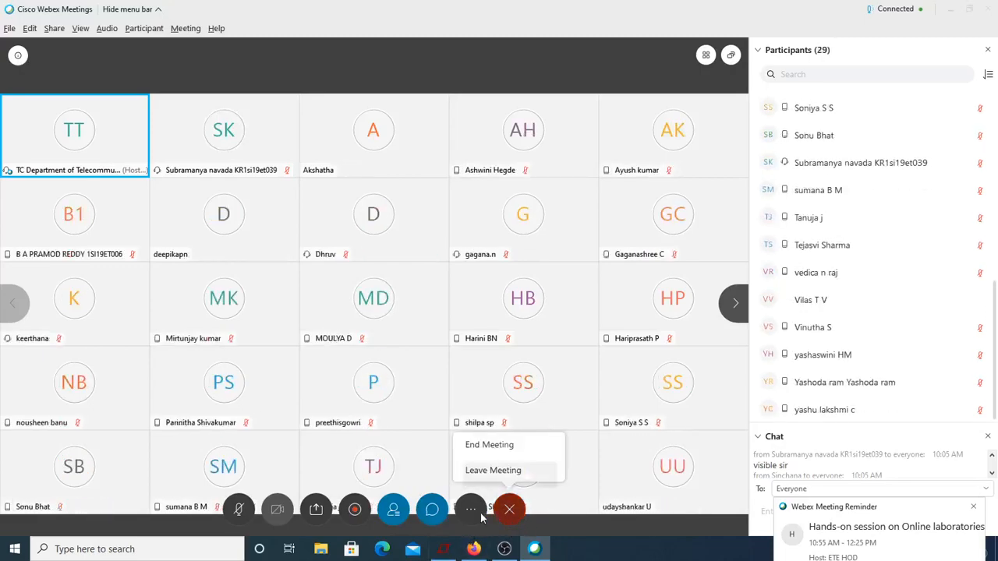
pyautogui.click(502, 476)
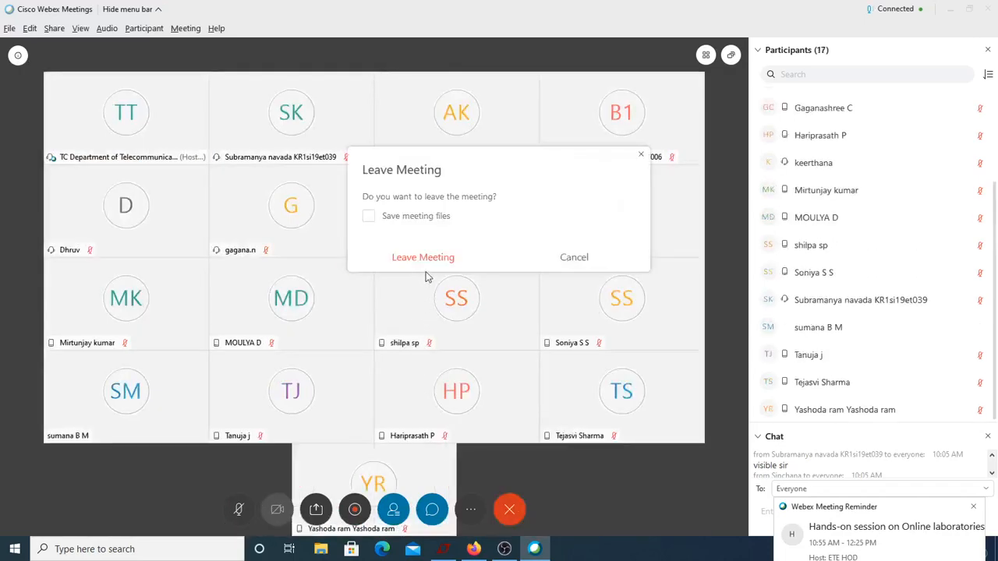
pyautogui.click(430, 260)
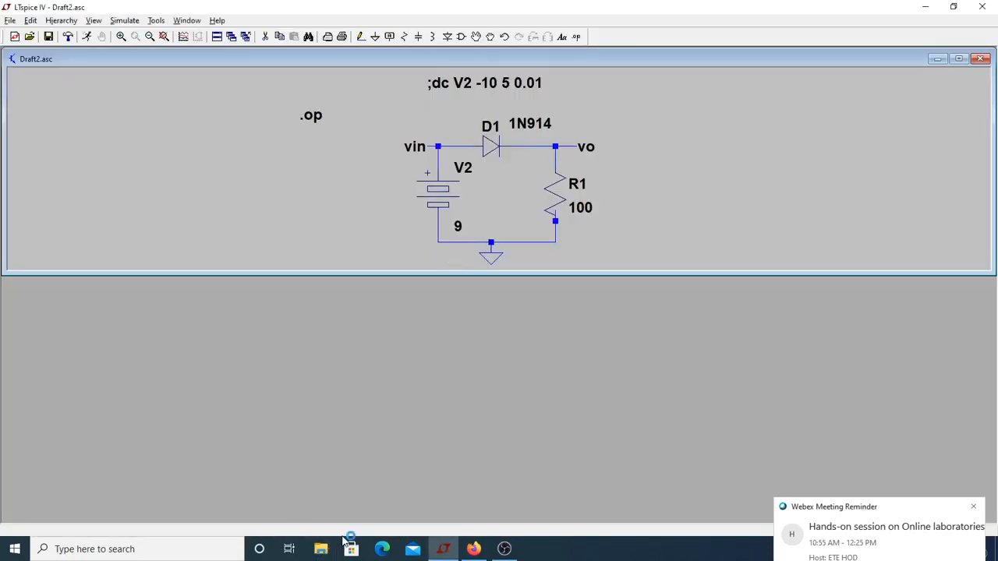
pyautogui.moveTo(505, 552)
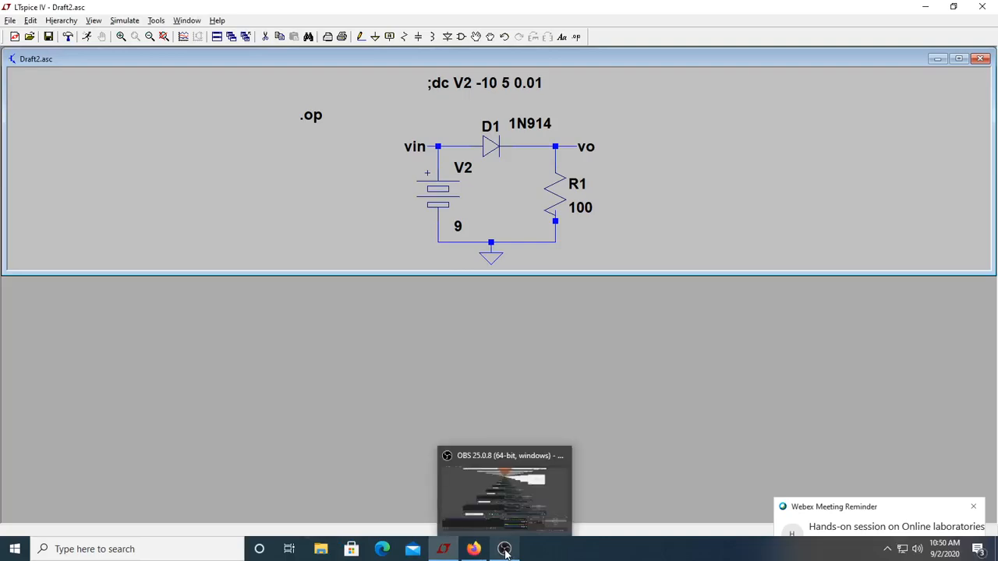